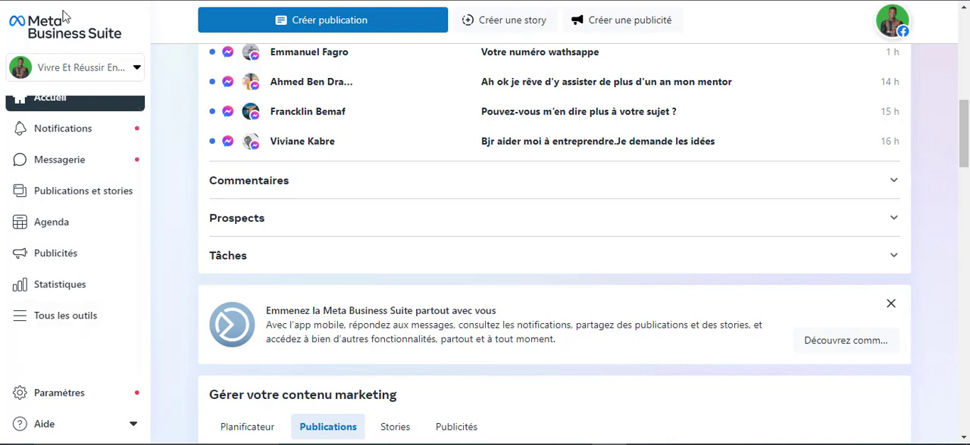
Open the Formulaires instantanés tool and start a new lead form from scratch
click(56, 326)
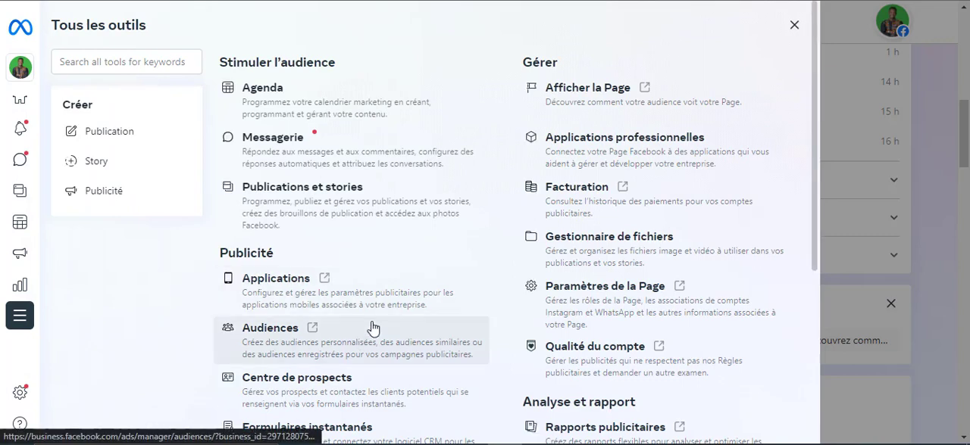
scroll(372, 327, down, 3)
scroll(364, 303, down, 1)
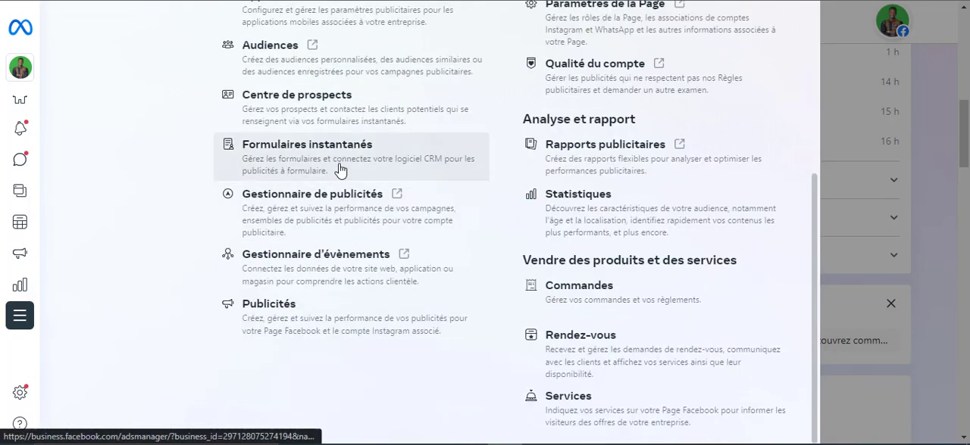
click(336, 157)
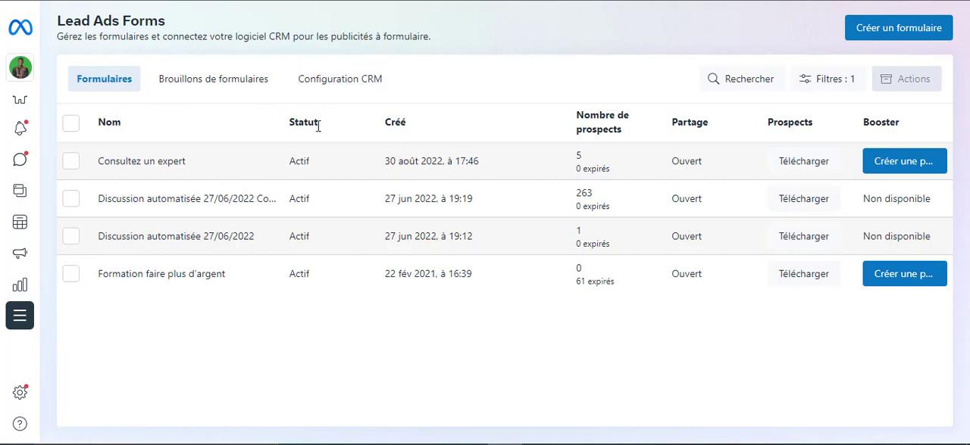
click(898, 36)
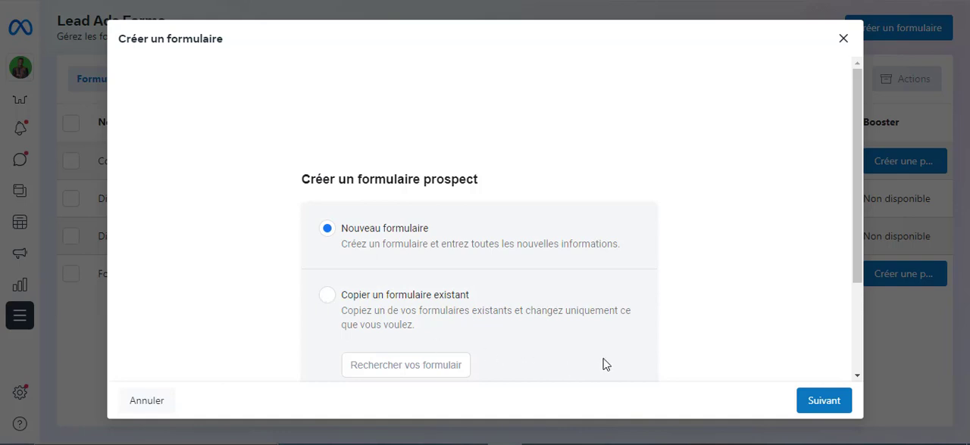
click(831, 403)
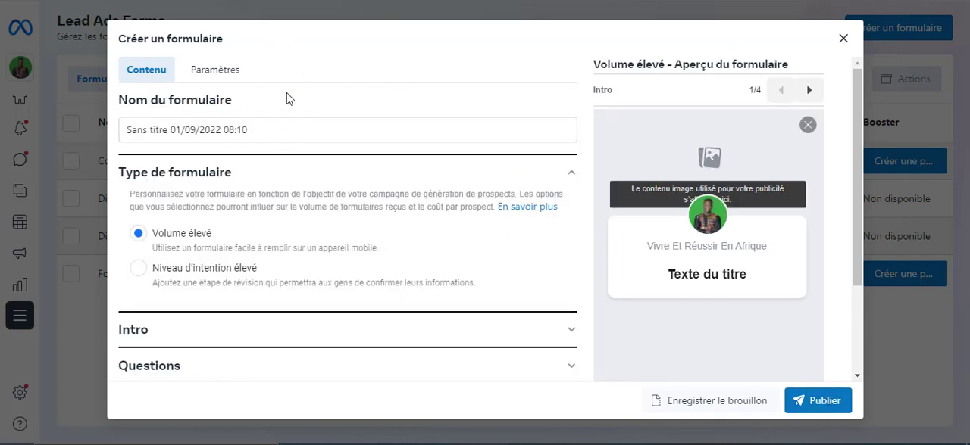
Set the form's language to Français (France) and its sharing option to Ouvrir
click(222, 75)
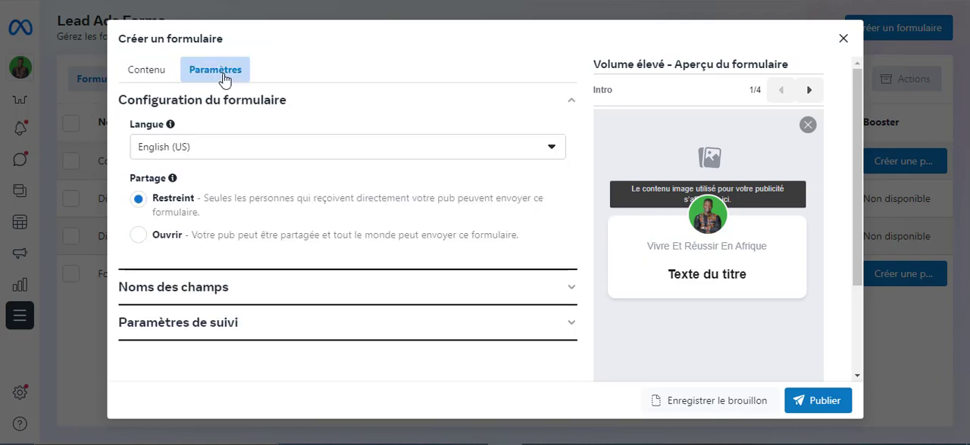
click(547, 152)
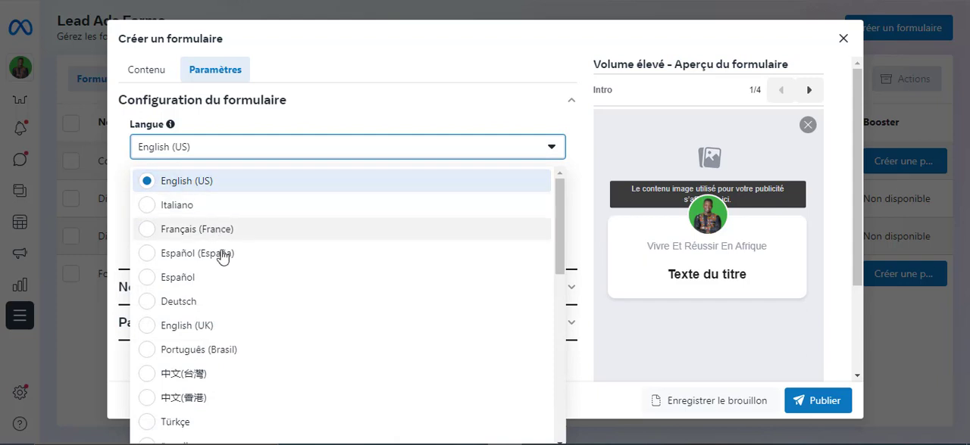
click(211, 231)
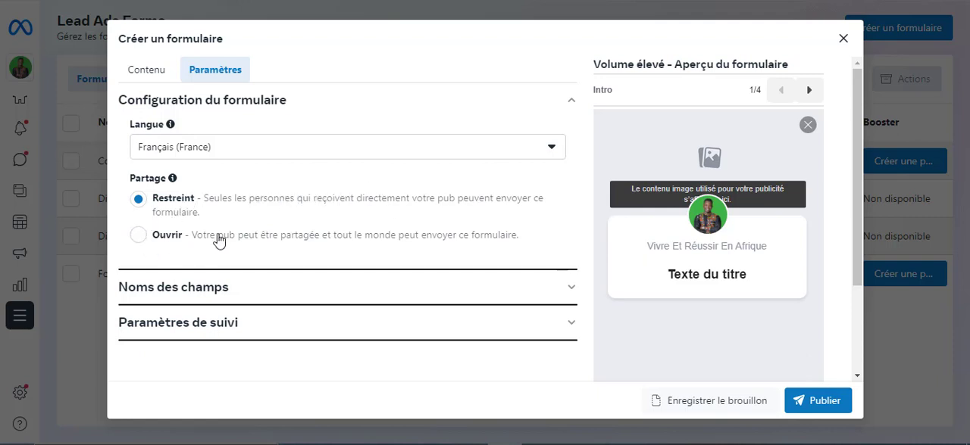
click(137, 236)
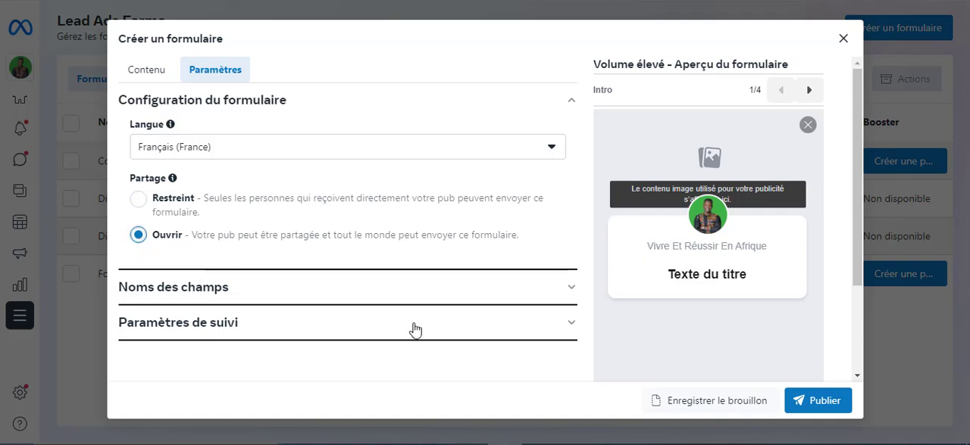
click(569, 104)
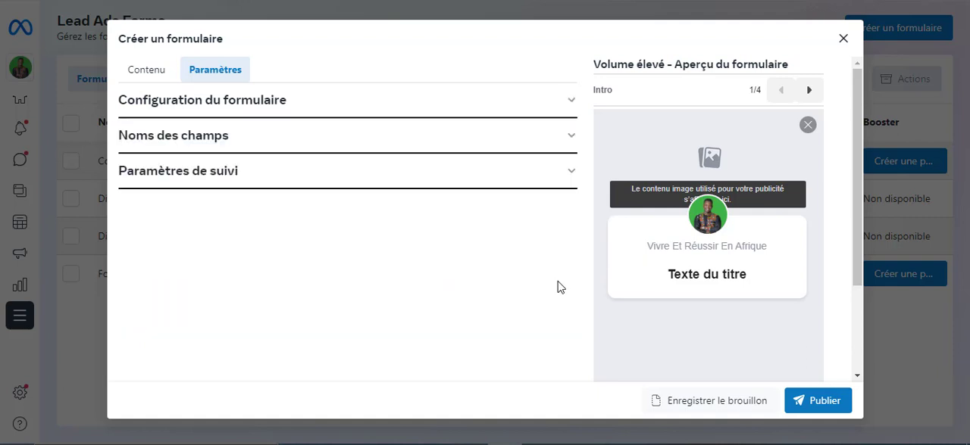
Examine the form's field name settings and tracking parameter settings
click(572, 139)
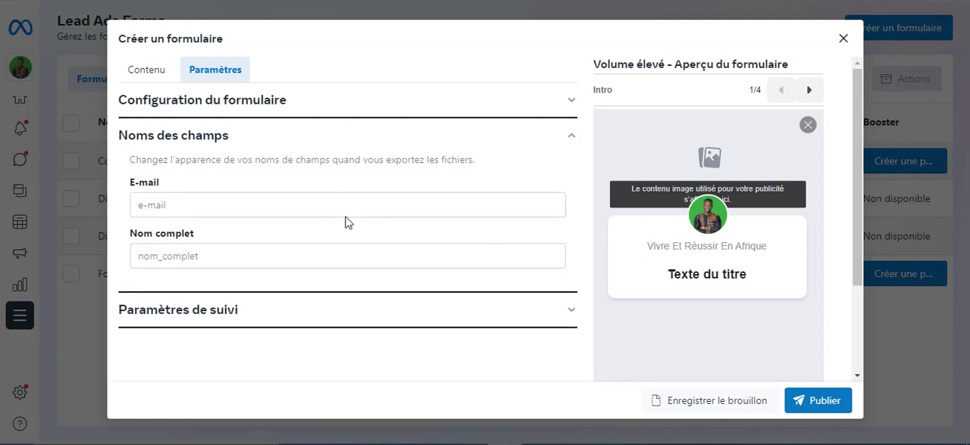
click(572, 142)
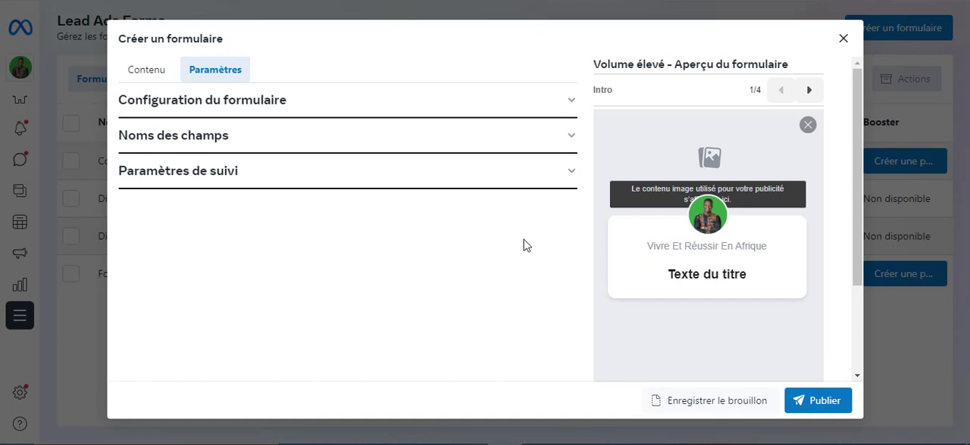
click(574, 177)
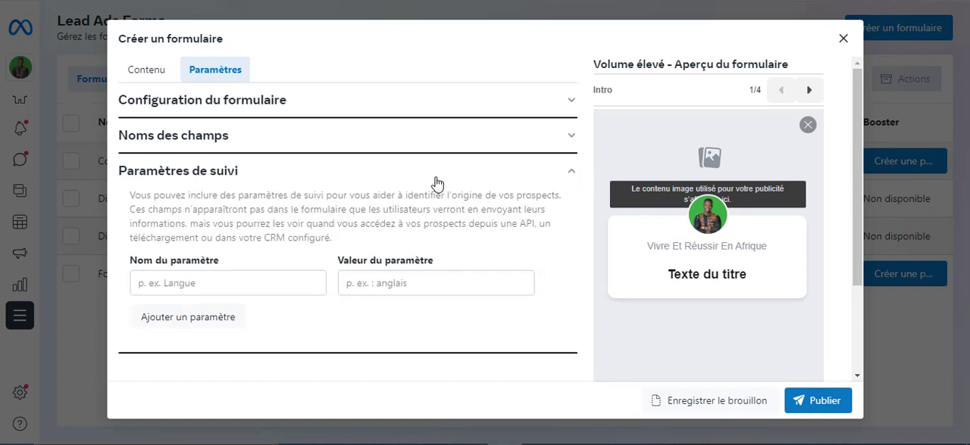
click(572, 179)
Name the form "Consultation social ads" and set its type to Niveau d'intention élevé
click(147, 78)
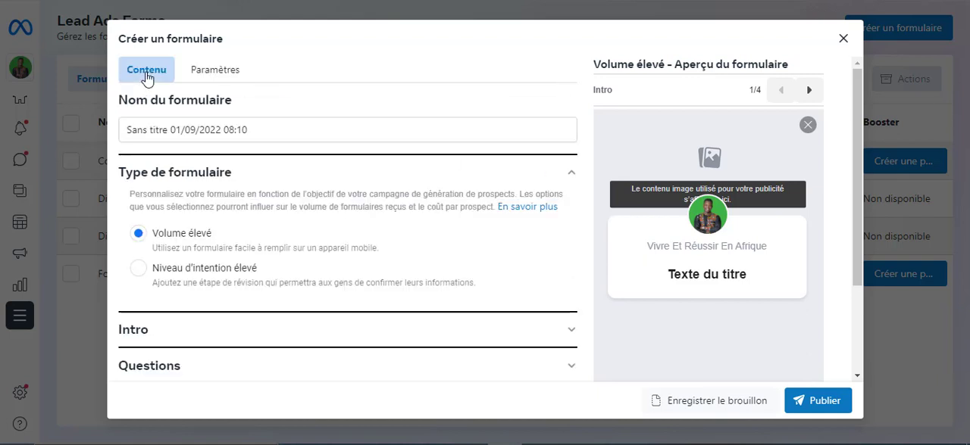
triple_click(294, 132)
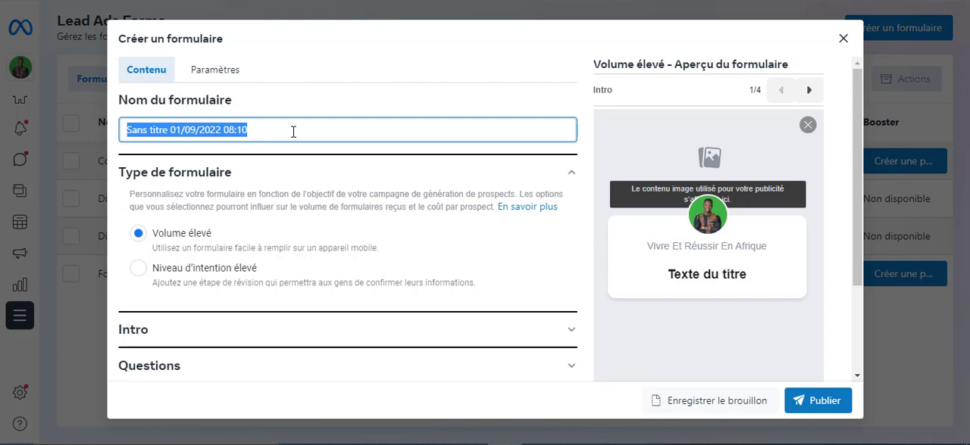
text(Con)
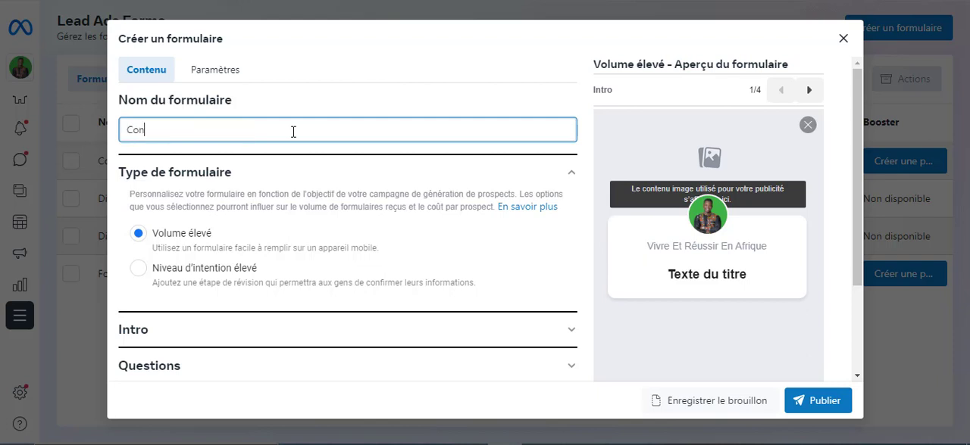
text(sultation social ads)
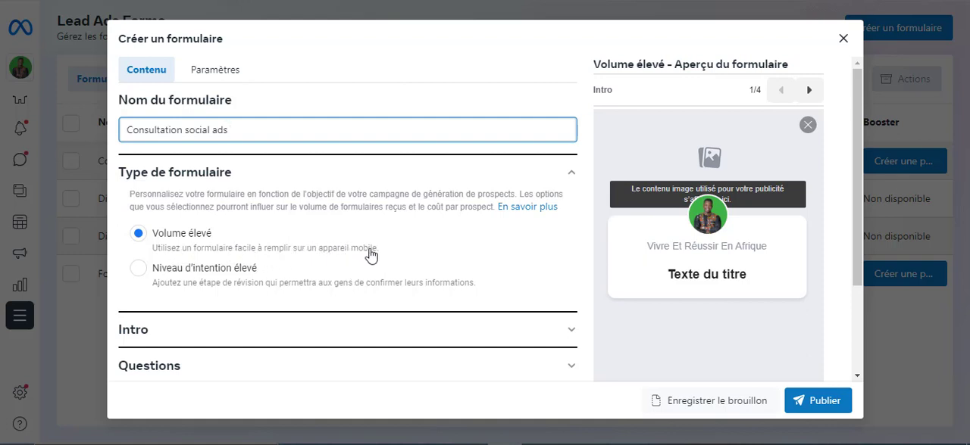
click(139, 271)
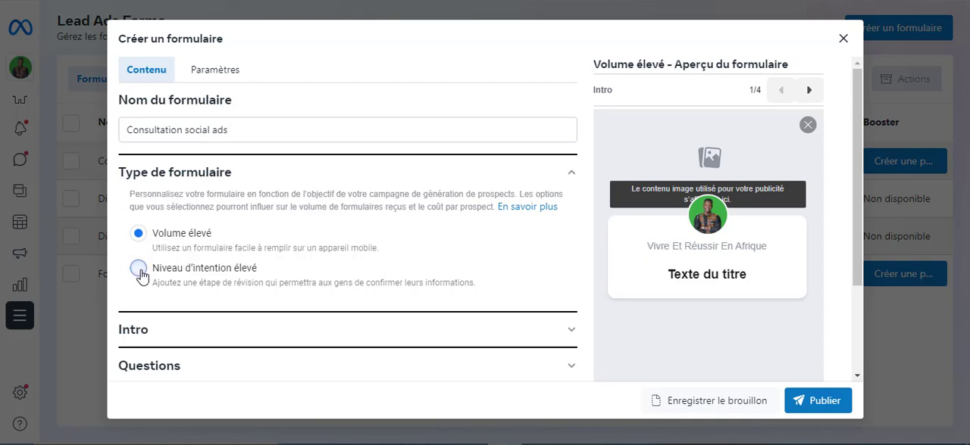
click(572, 174)
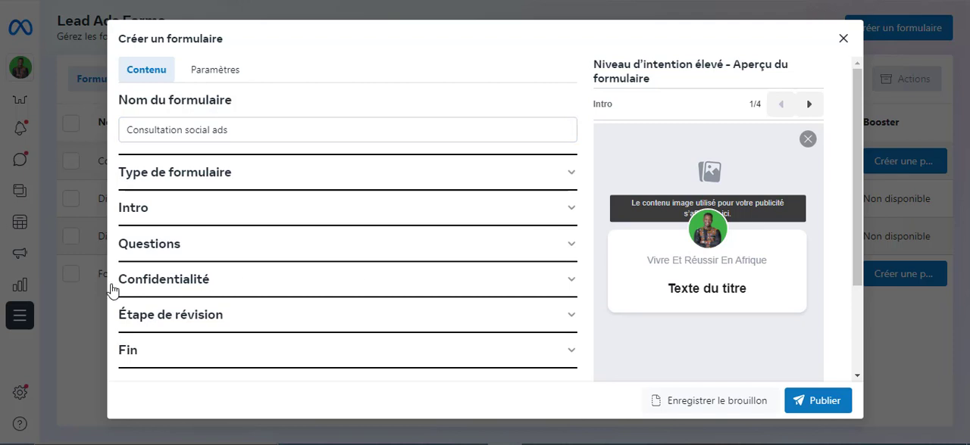
Import the Burkina Faso Business Conference poster as the background image of the form's intro
click(543, 214)
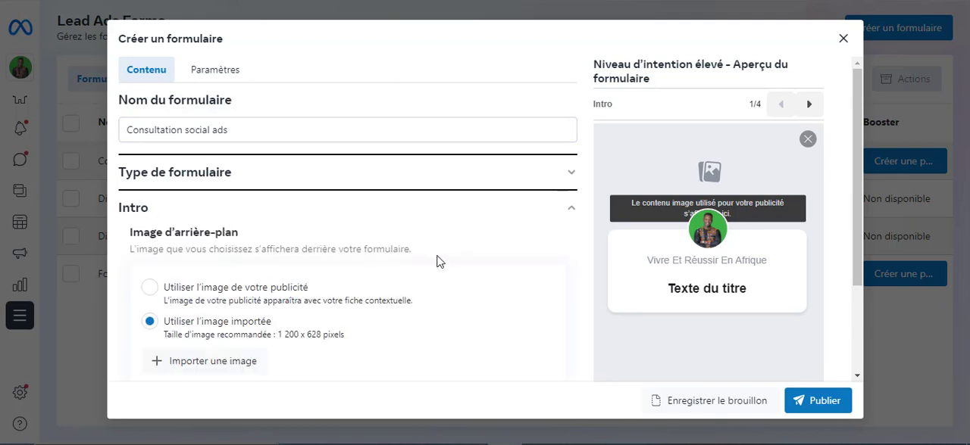
scroll(438, 262, down, 3)
scroll(424, 250, up, 3)
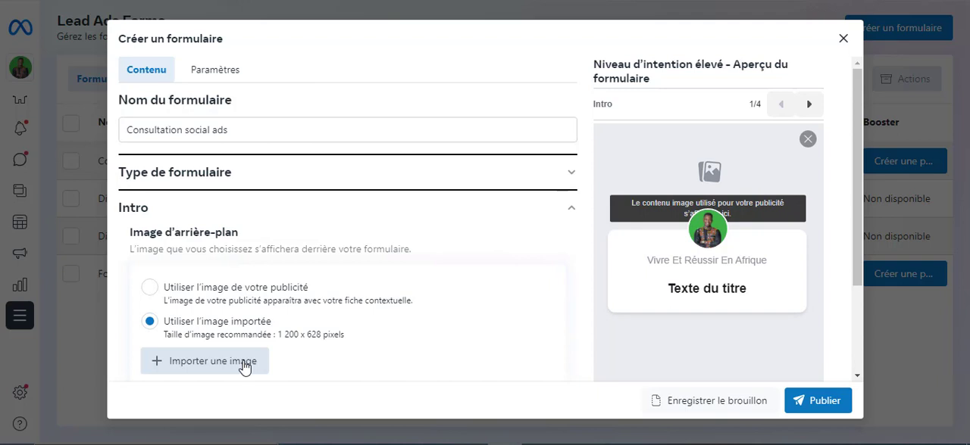
click(244, 368)
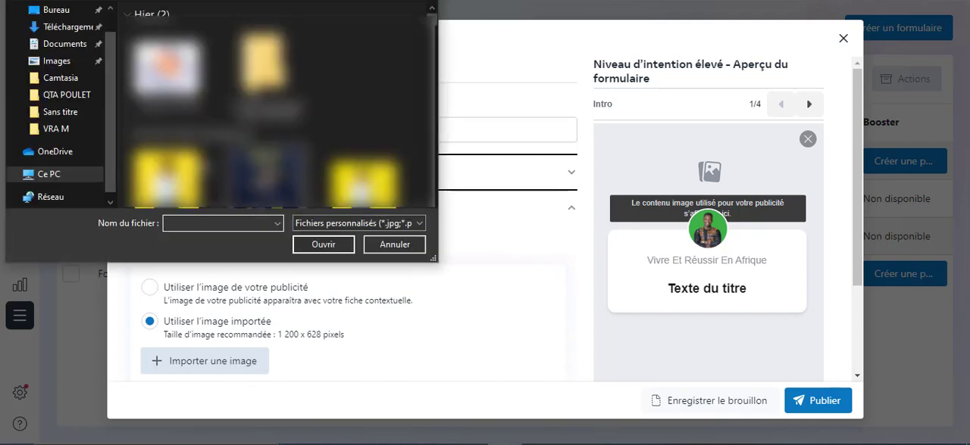
scroll(279, 162, down, 6)
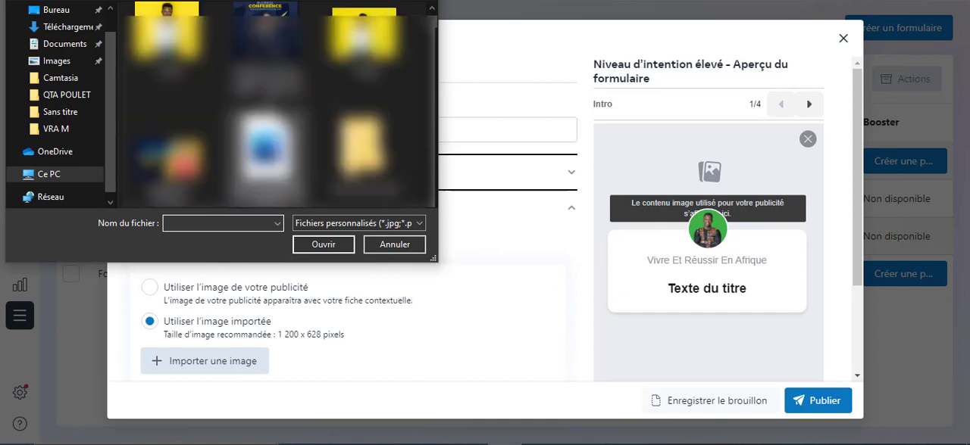
scroll(279, 106, down, 3)
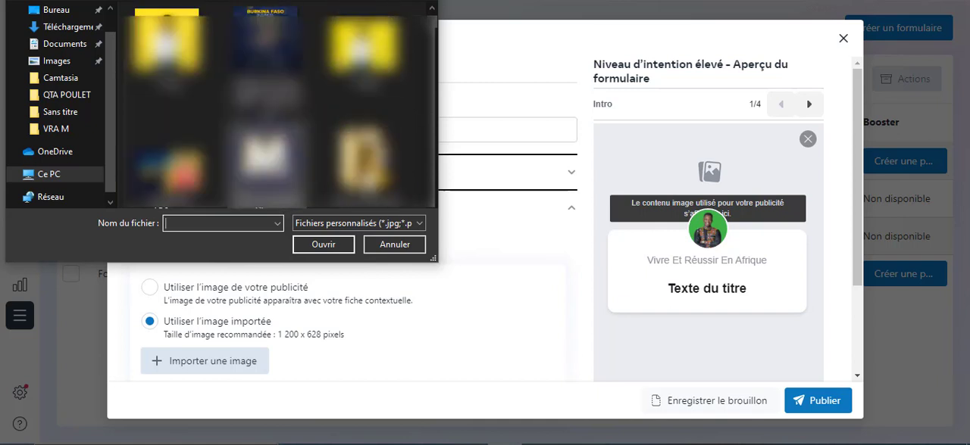
click(264, 67)
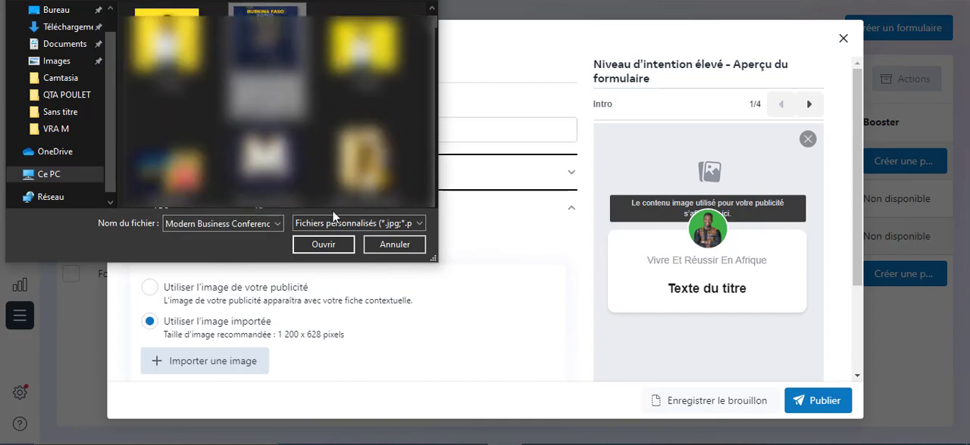
click(324, 245)
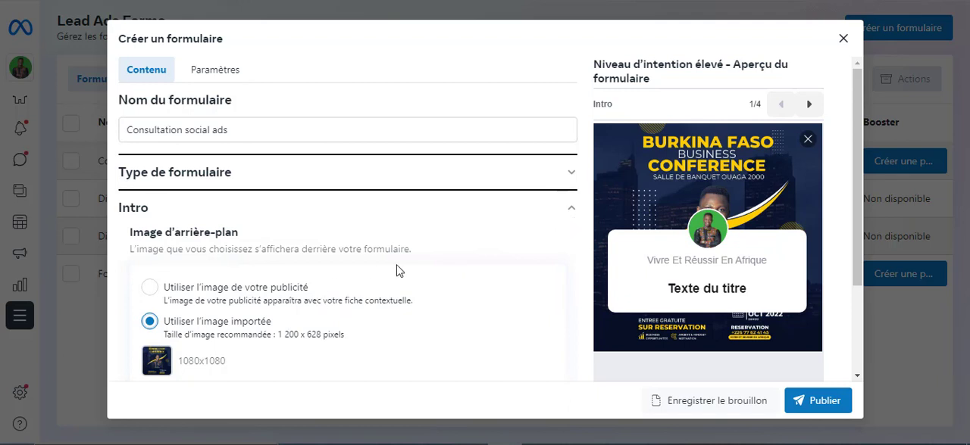
Set the title of the intro's welcome message to "Réservez votre place"
scroll(400, 270, down, 4)
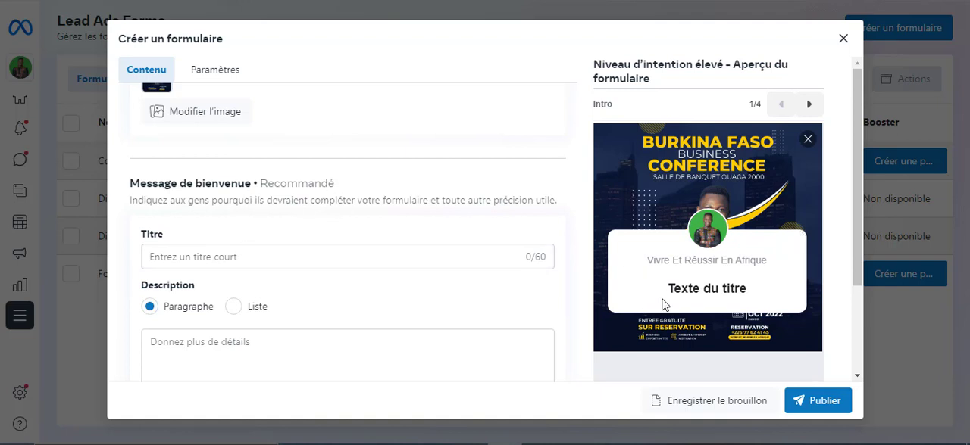
click(269, 259)
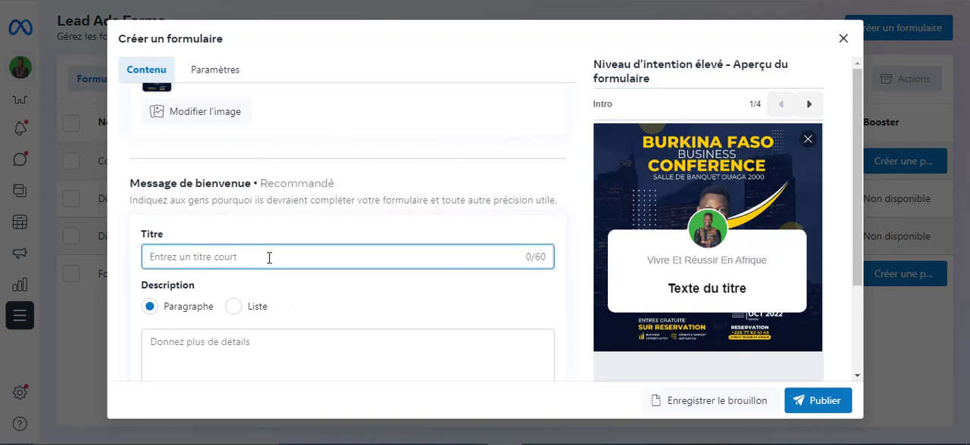
text(R)
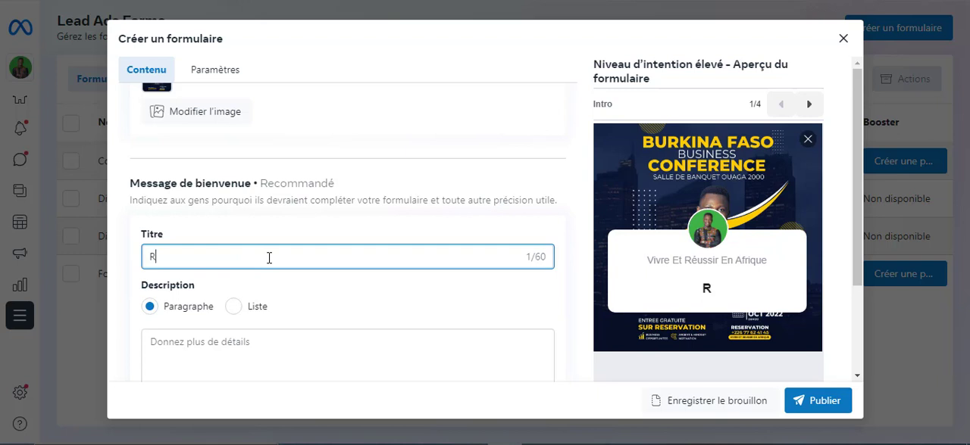
text(eser)
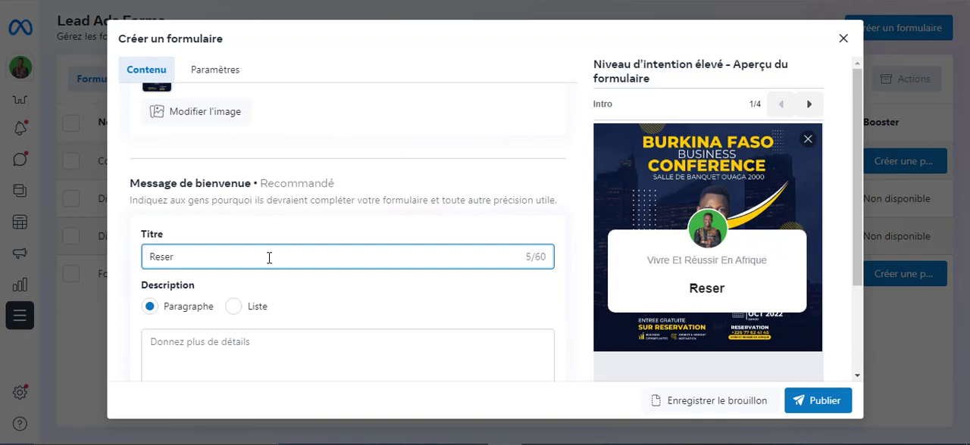
text(vat)
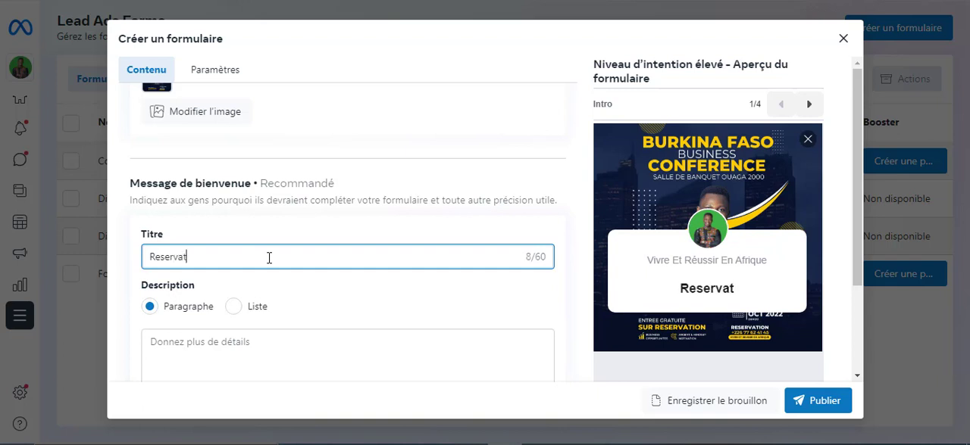
text(ion d)
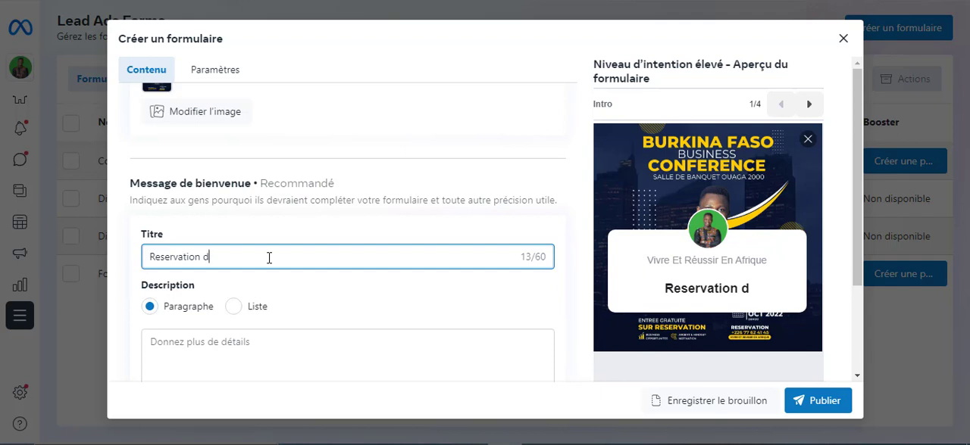
key(BackSpace)
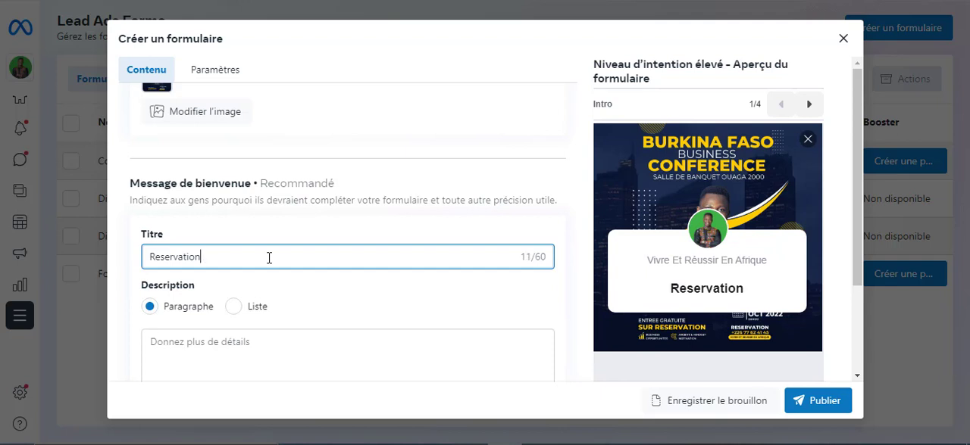
key(BackSpace)
key(BackSpace)
key(BackSpace)
key(BackSpace)
key(BackSpace)
key(BackSpace)
key(BackSpace)
key(BackSpace)
key(BackSpace)
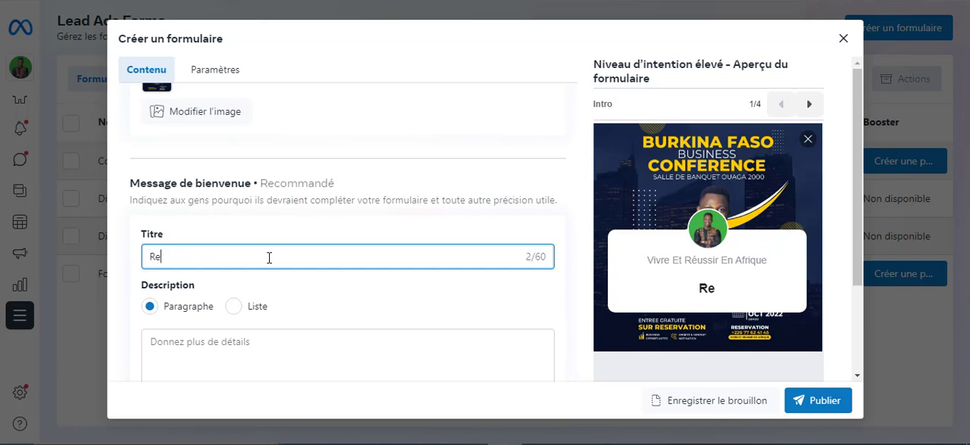
key(BackSpace)
text(éservez)
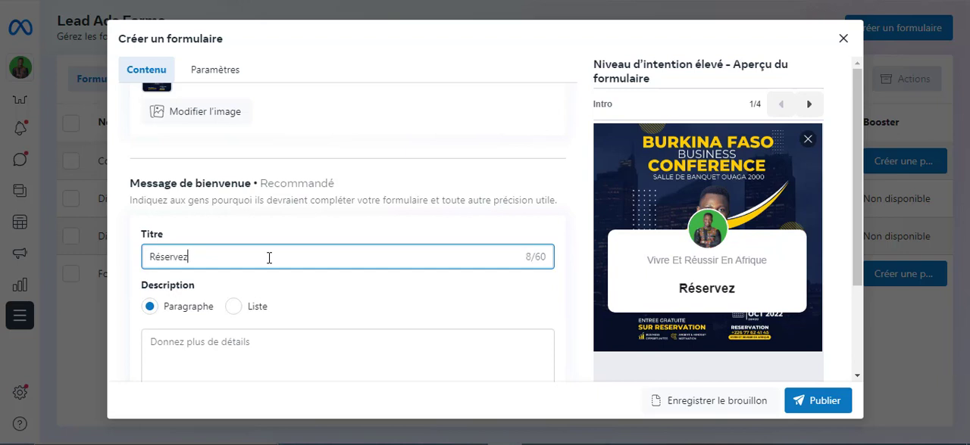
text( votre pl)
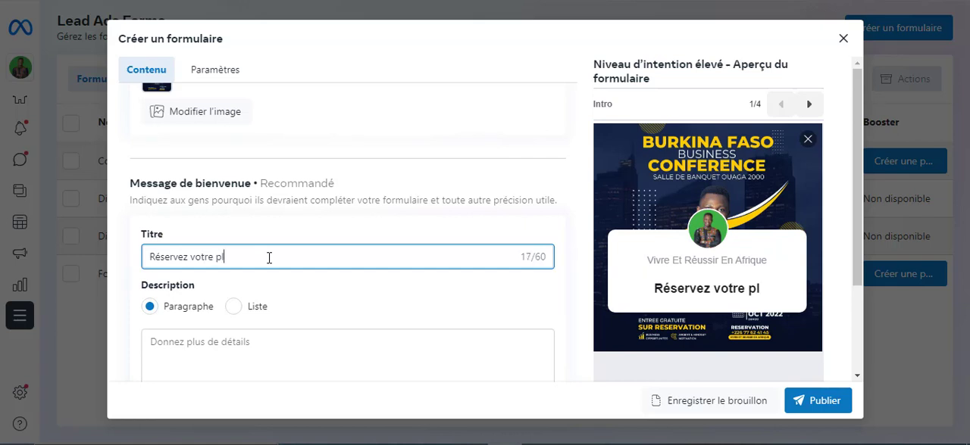
text(ace)
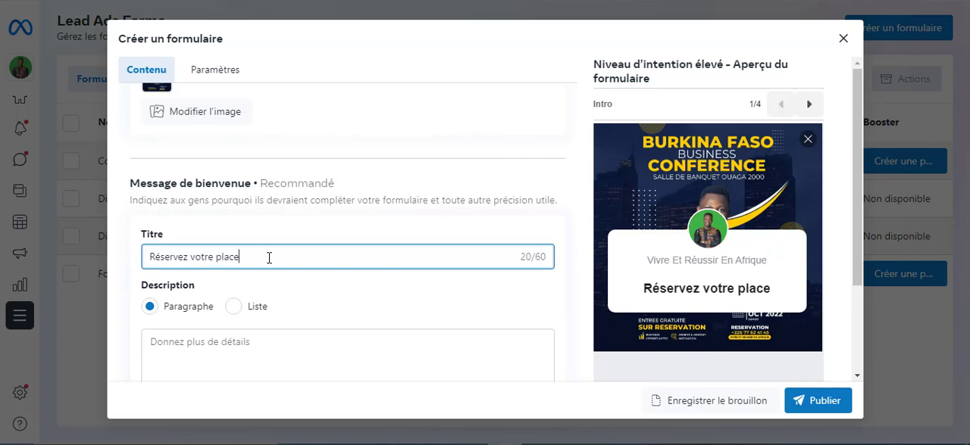
scroll(278, 289, down, 1)
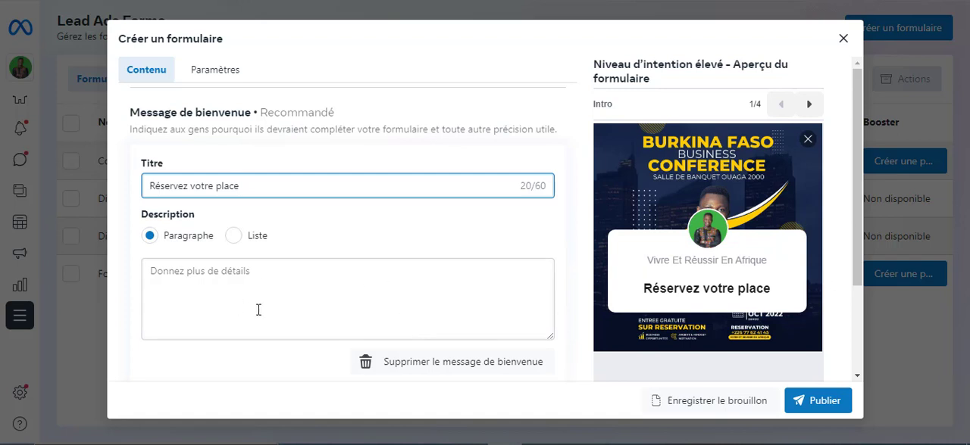
click(234, 237)
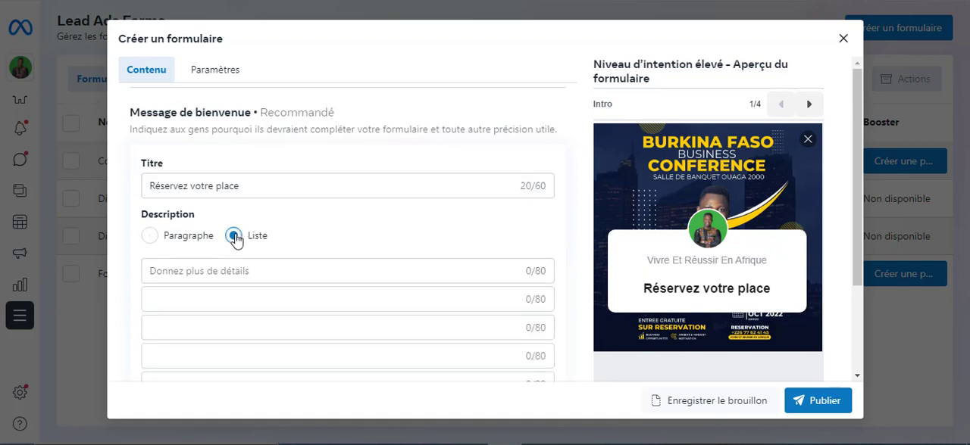
scroll(410, 279, down, 1)
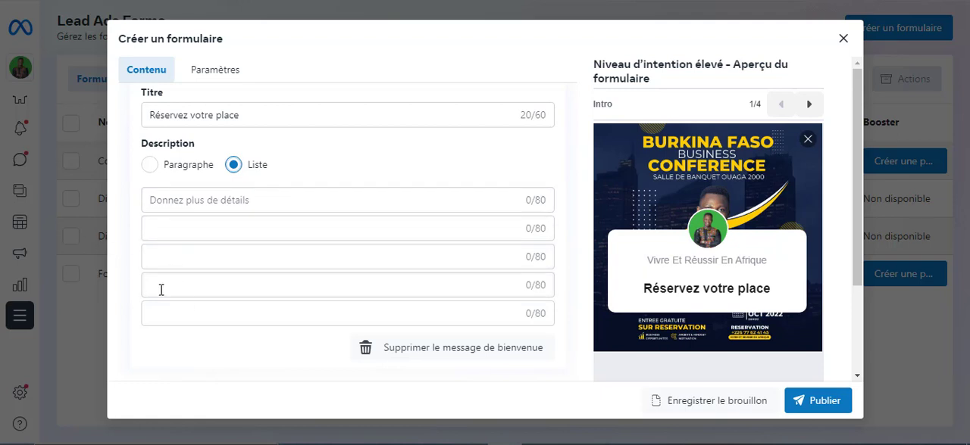
click(149, 169)
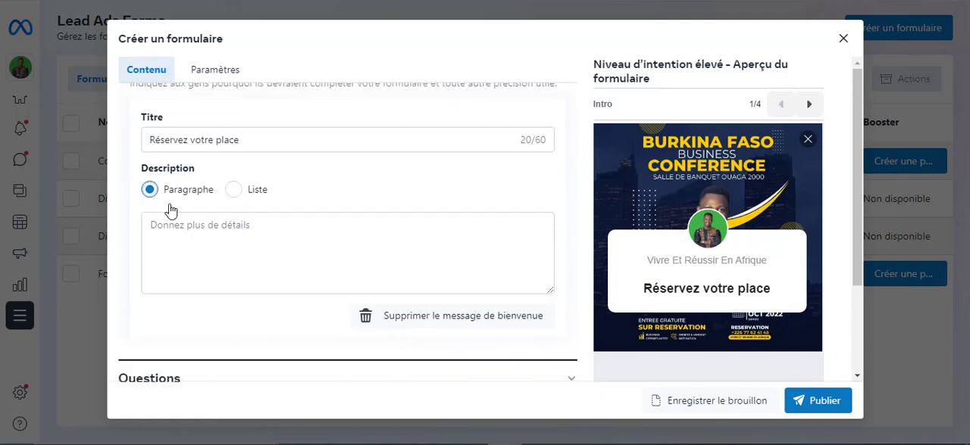
Begin the welcome message's paragraph description with "Cette conférence vous apportera beaucoup d'infos et de valeur"
click(271, 231)
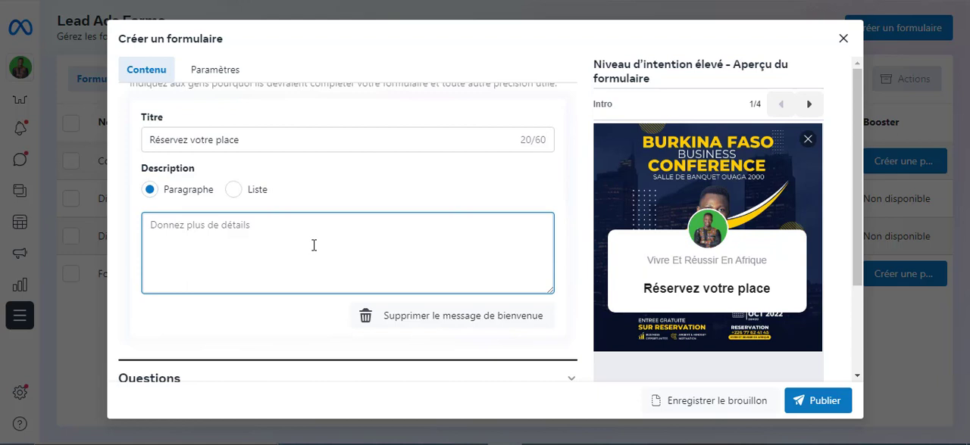
text(D)
key(BackSpace)
text(C)
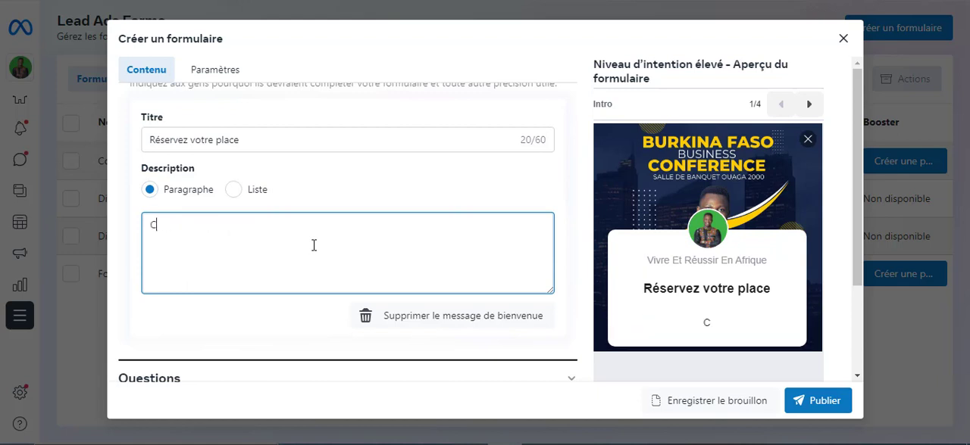
text(ette conf)
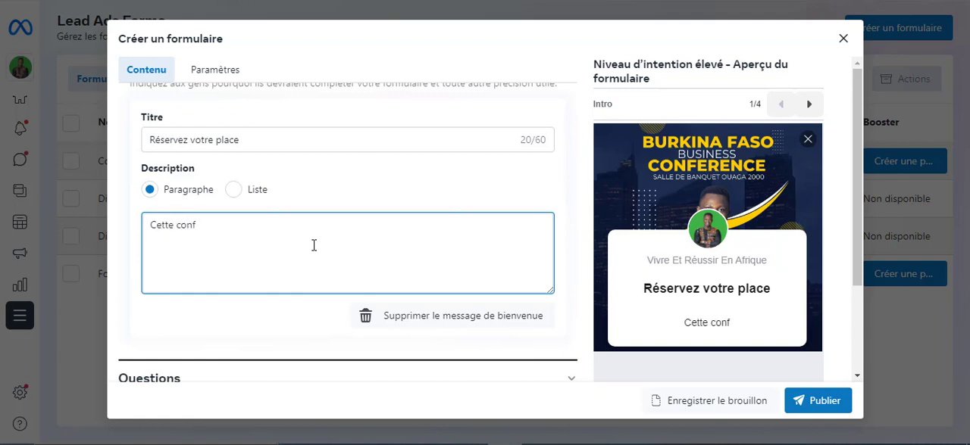
text(érence )
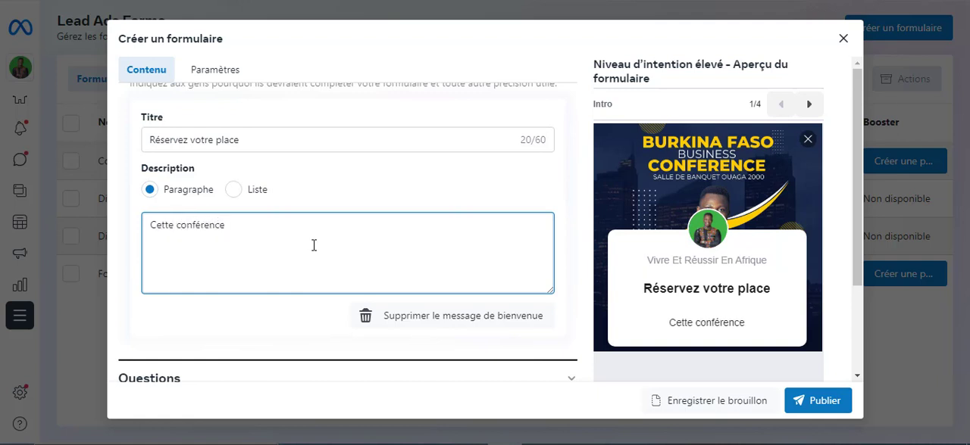
text(vous ap)
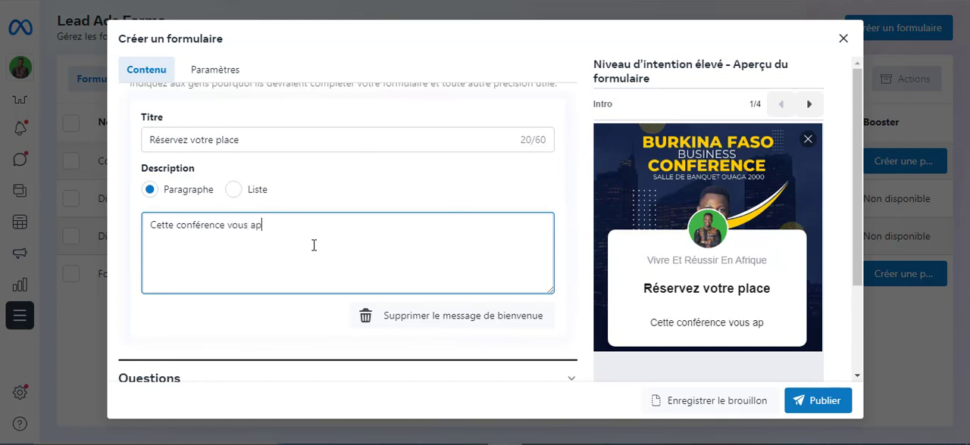
text(portera )
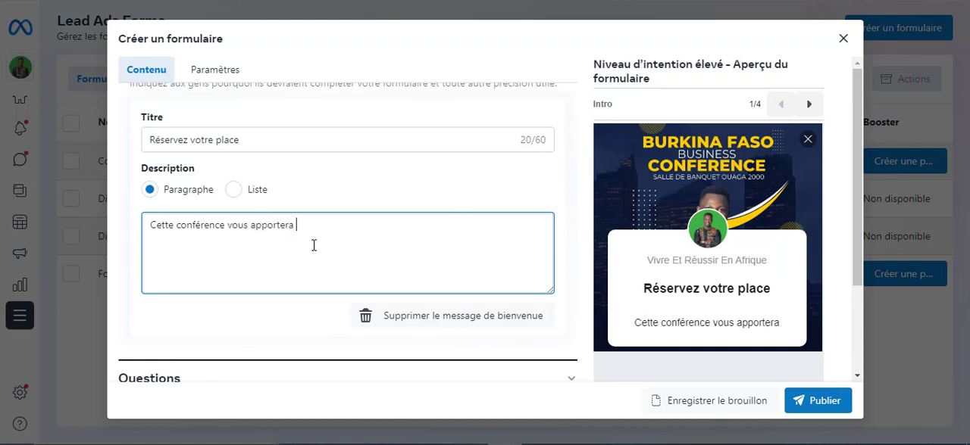
text(beaucou)
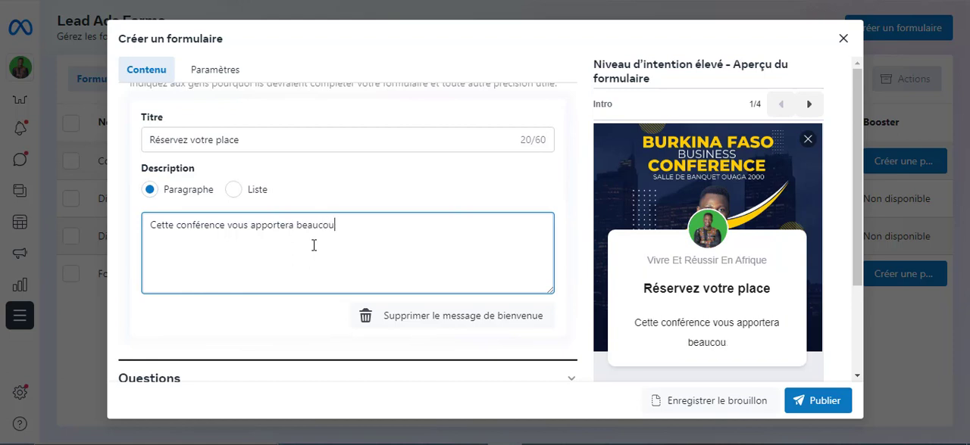
text(p d'in)
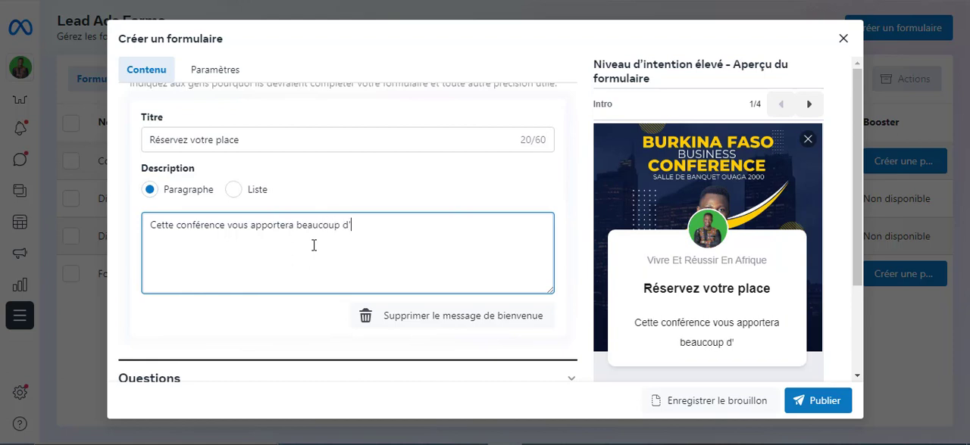
text(fo)
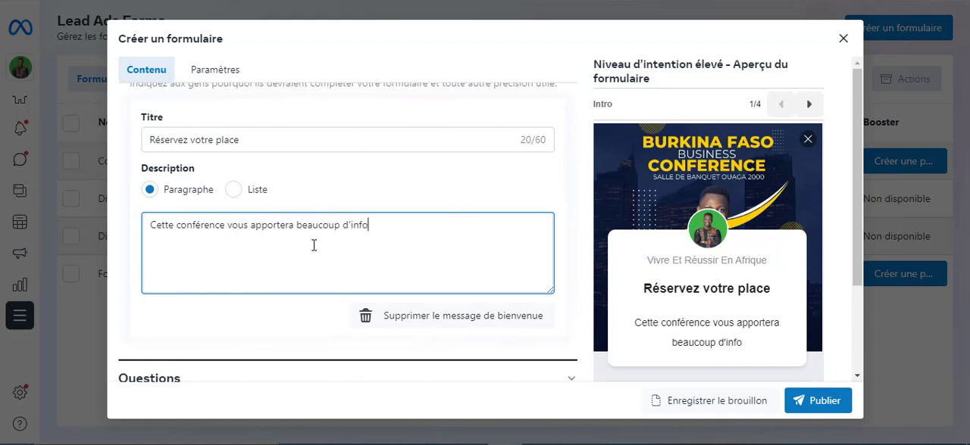
text(s et d)
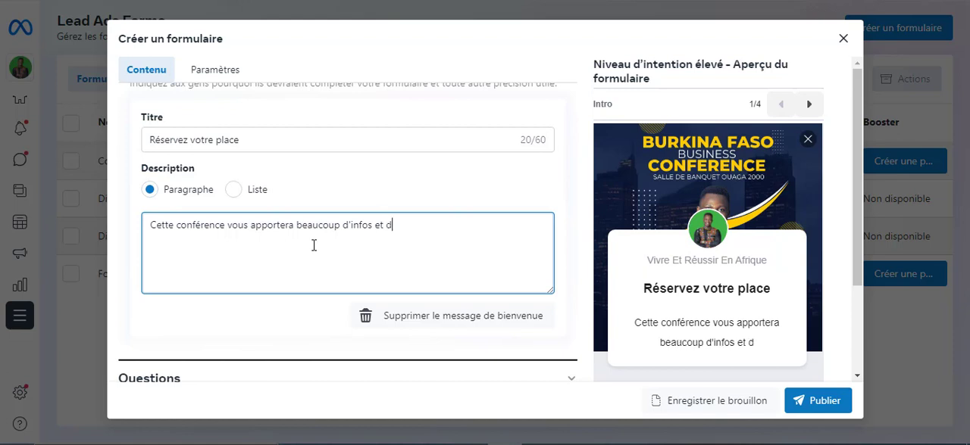
text(e valeur)
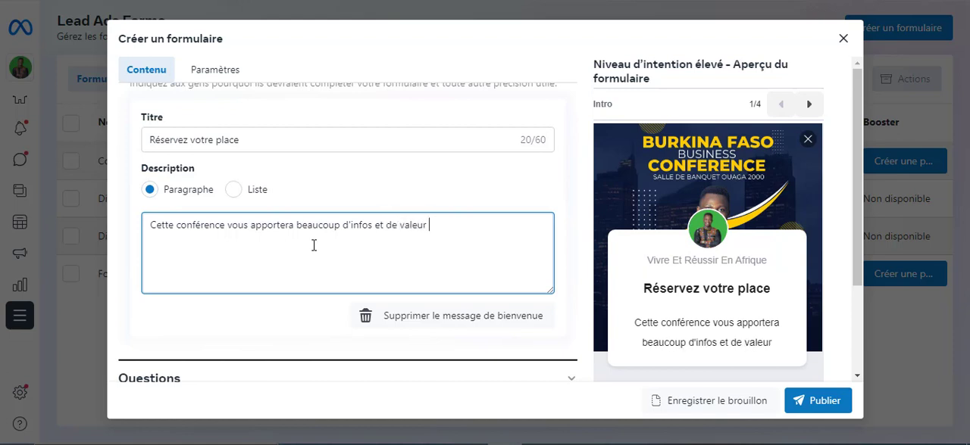
text( qui va)
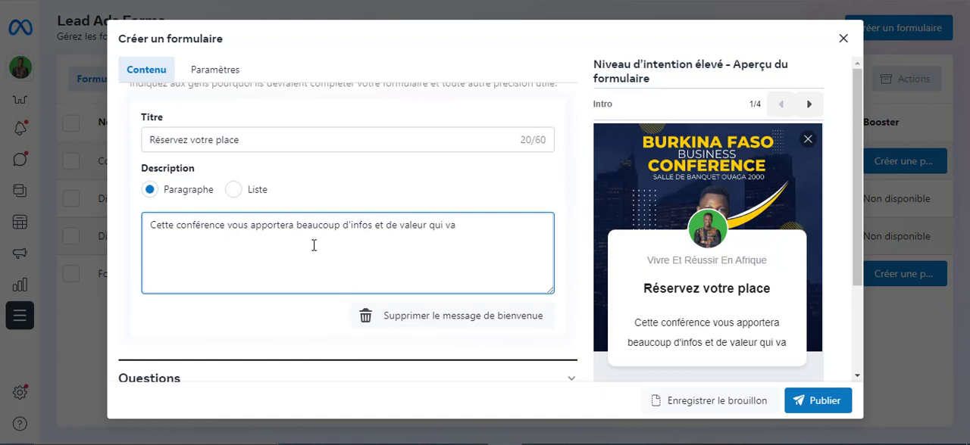
Continue the welcome message's description with "qui vous permettra de booster votre business en 2022"
key(BackSpace)
key(BackSpace)
key(BackSpace)
key(BackSpace)
key(BackSpace)
key(BackSpace)
key(BackSpace)
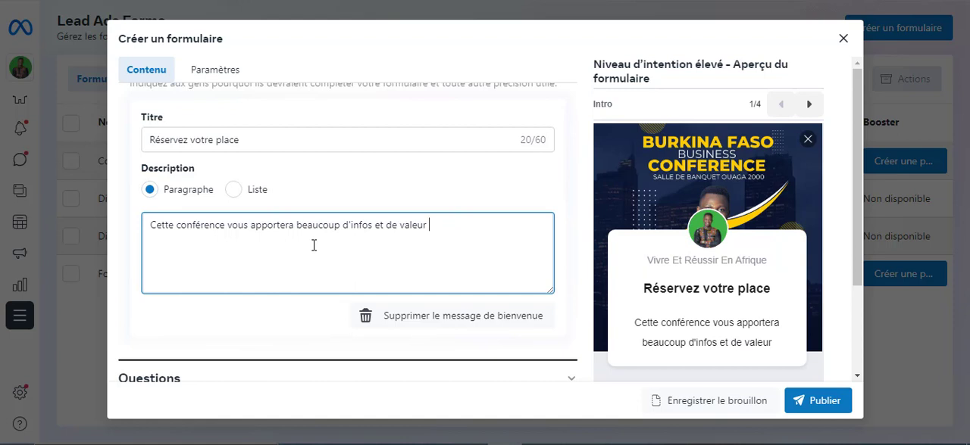
text(qui)
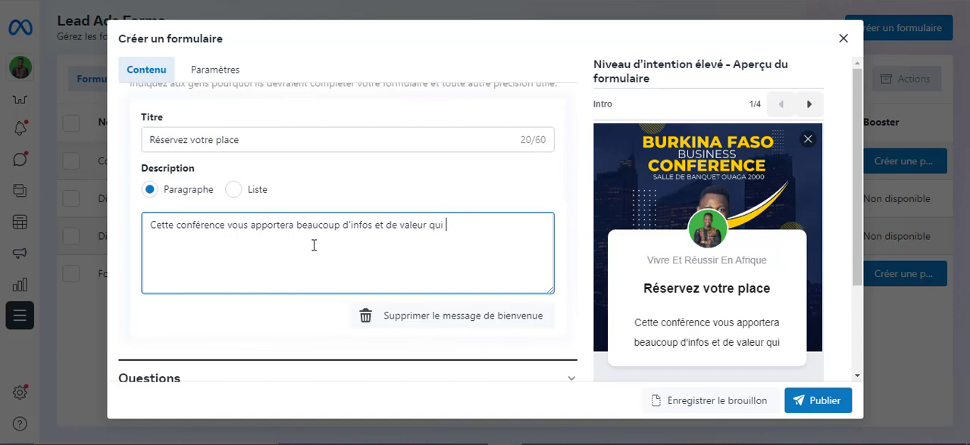
text( vous pe)
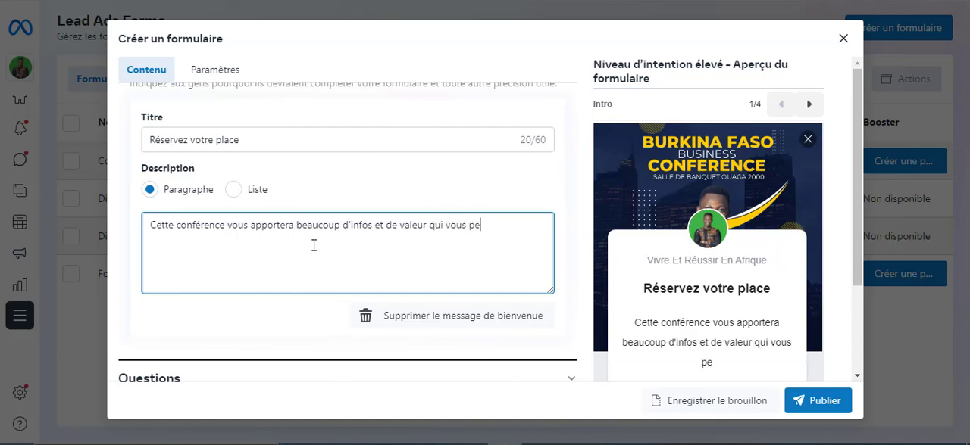
text(rmettra )
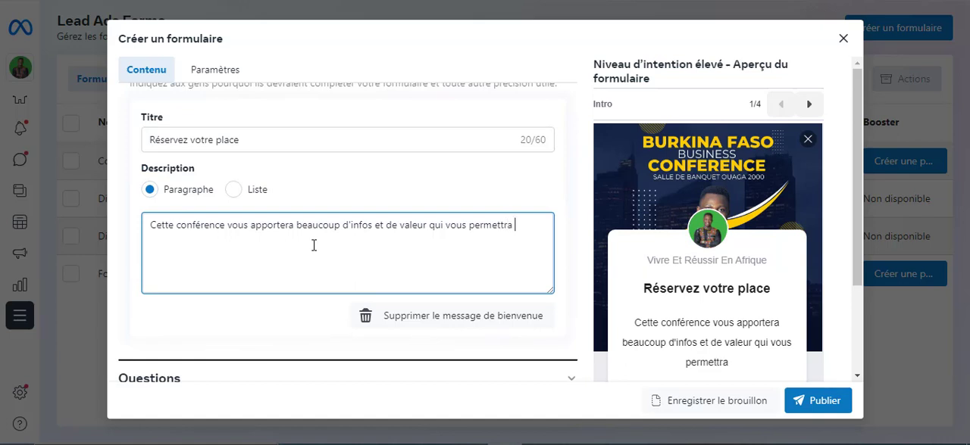
text(de boost)
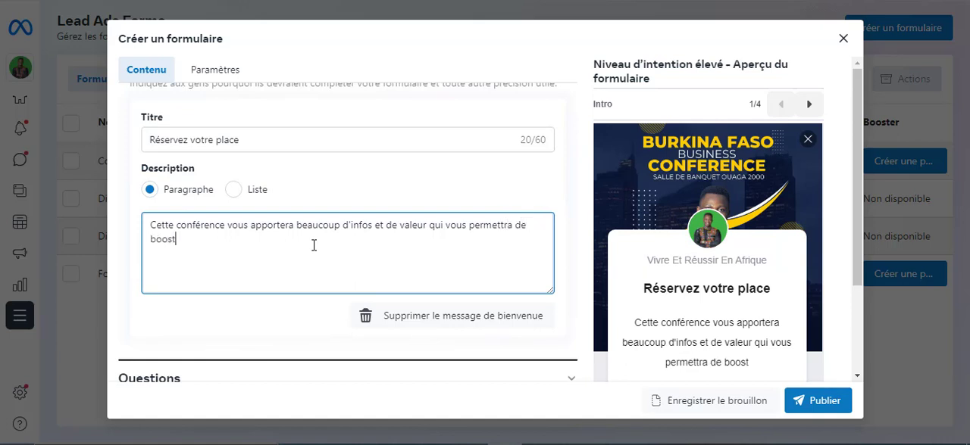
text(er votr)
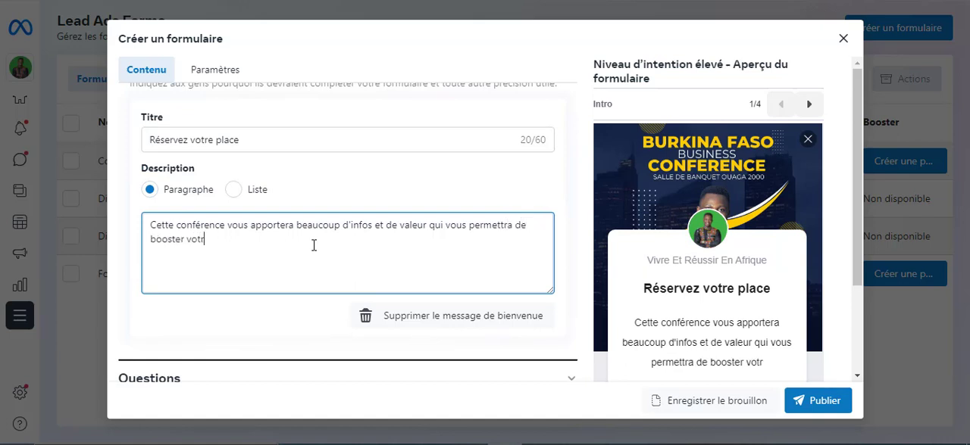
text(e bus)
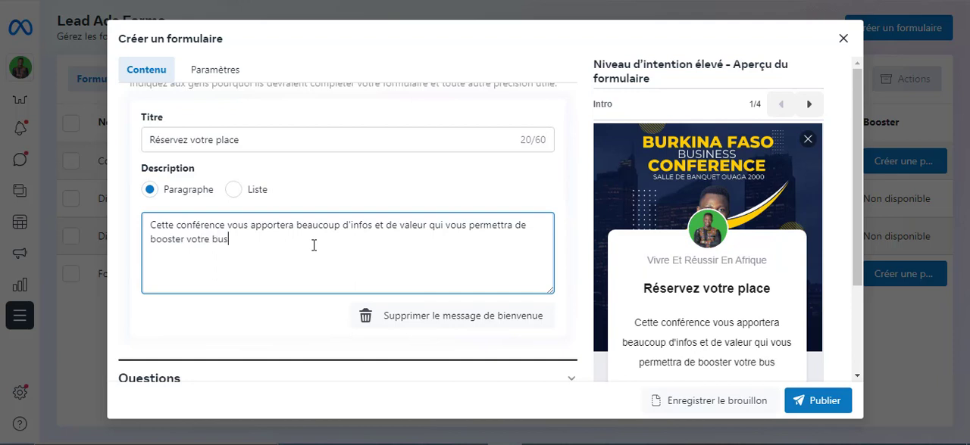
text(iness e)
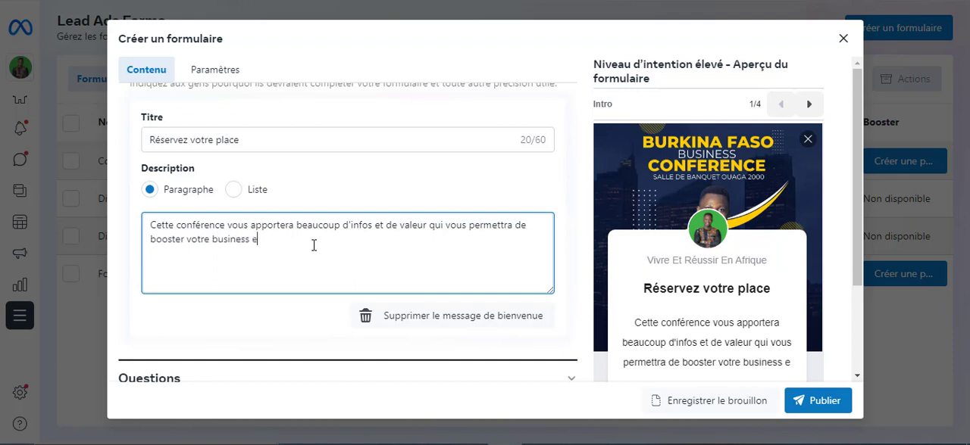
text(n 2022)
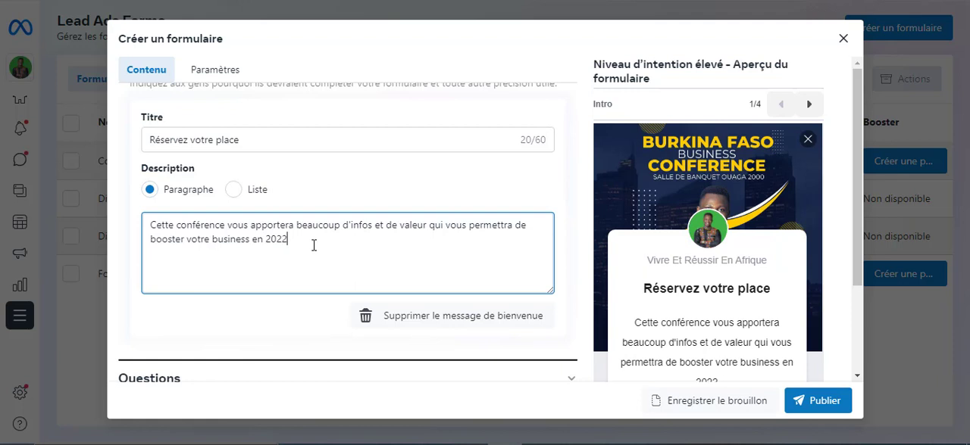
text( en Afrique , il y aura )
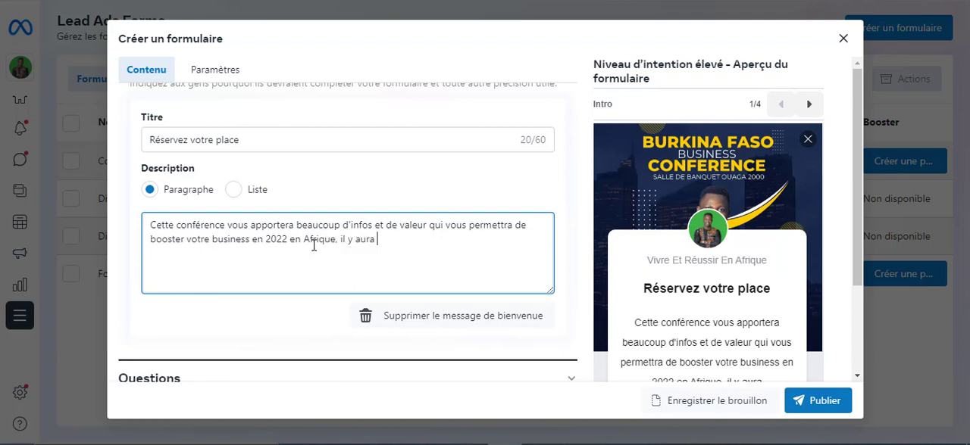
text(plein d')
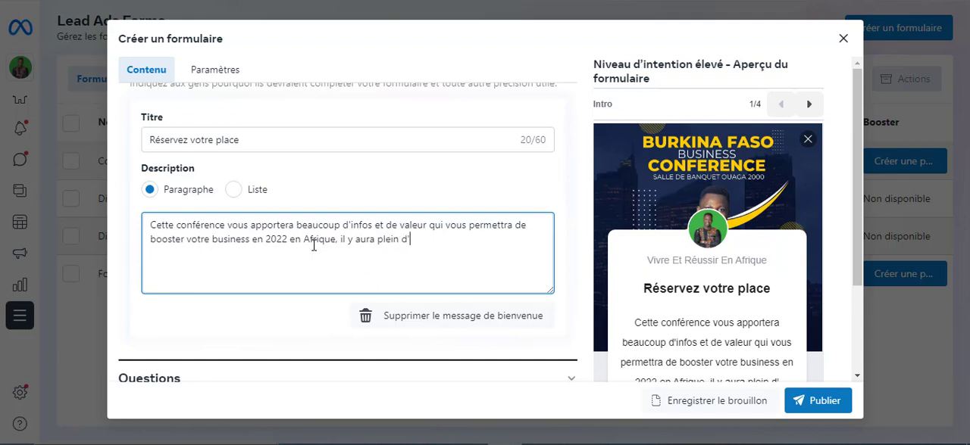
text(opport)
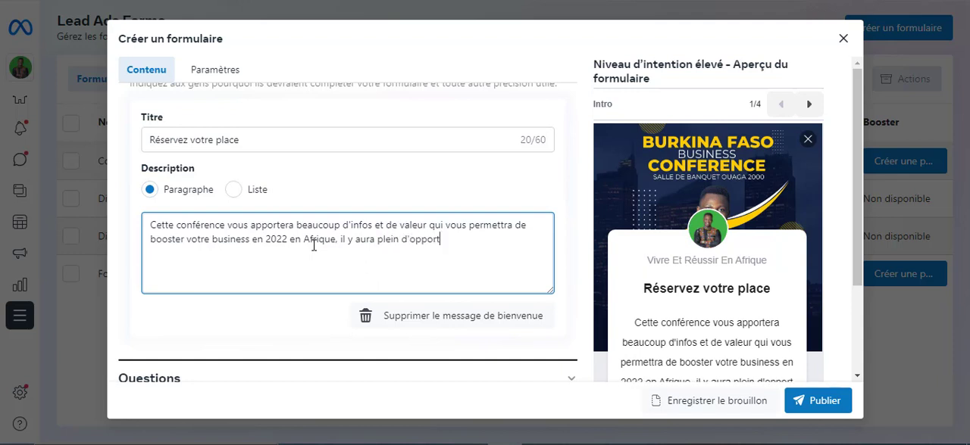
text(unité d)
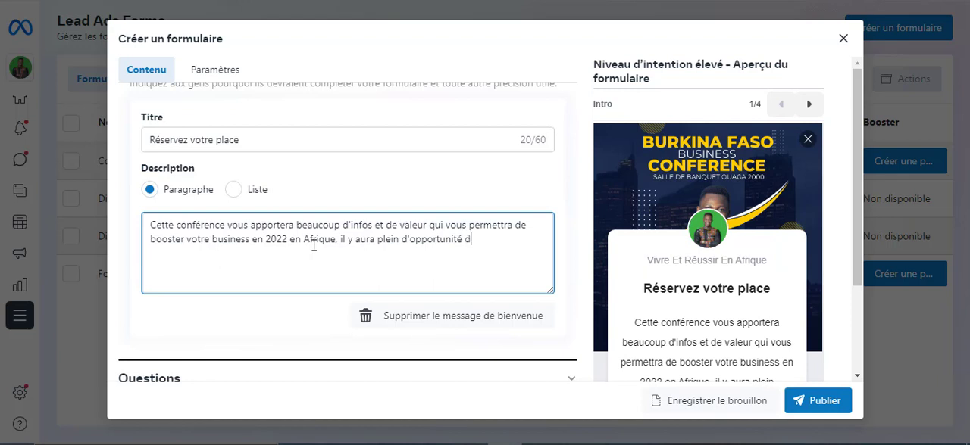
text('affaire )
text(s a )
text( saisir.)
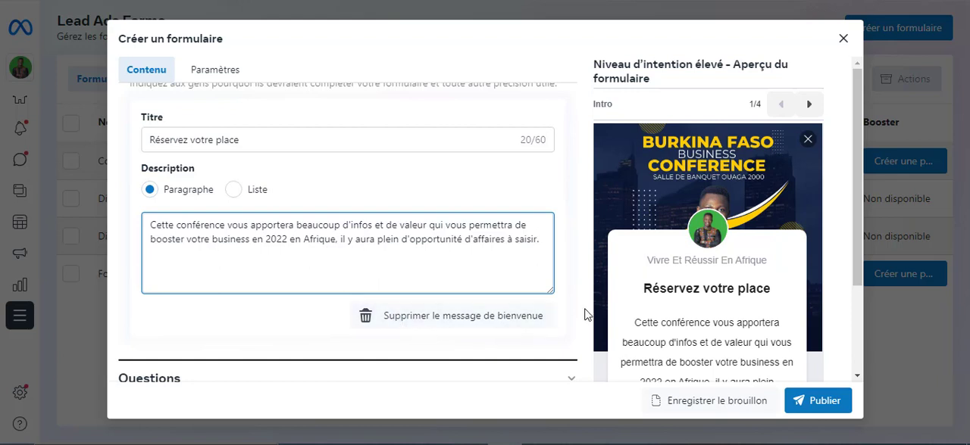
Review the finished welcome message, collapse the form's Intro section and expand the Questions section
scroll(606, 288, down, 2)
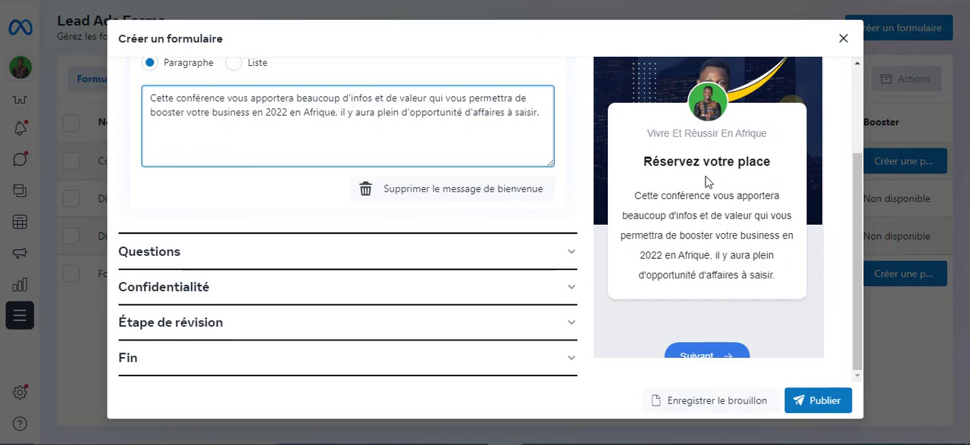
scroll(553, 213, up, 2)
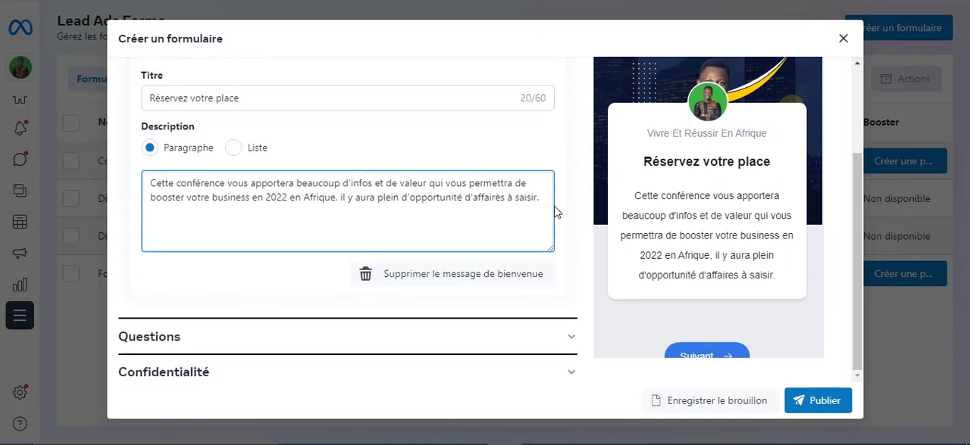
scroll(542, 234, down, 1)
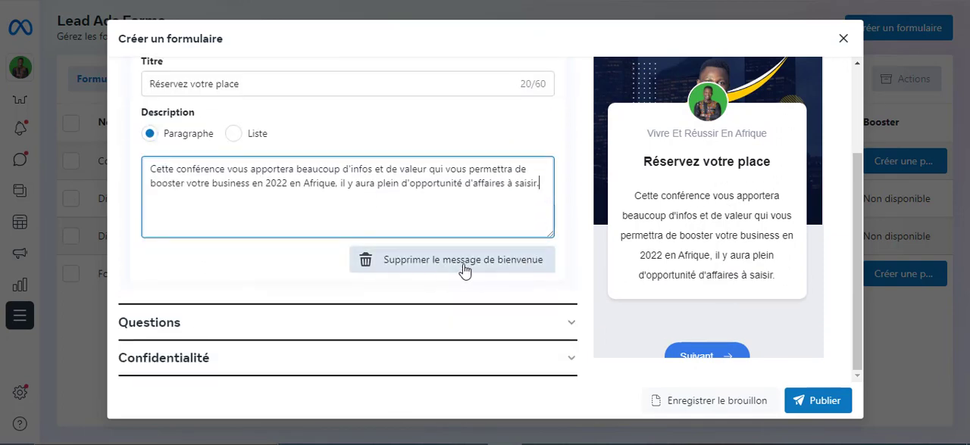
scroll(613, 178, up, 2)
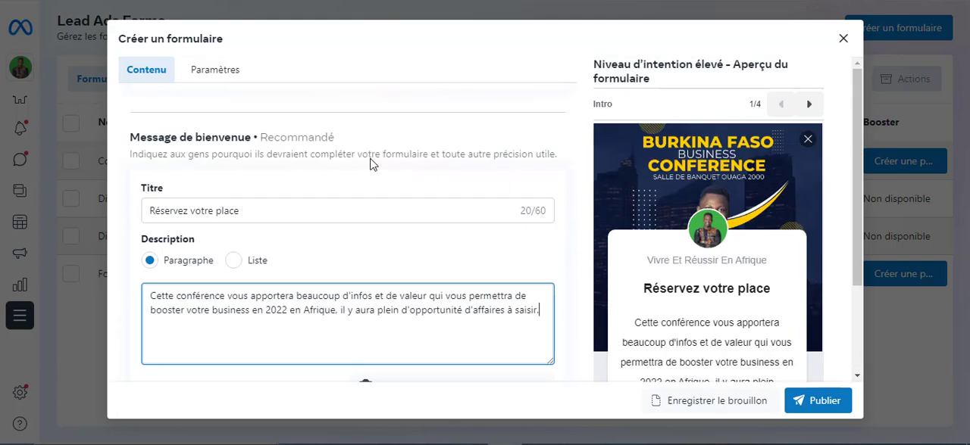
scroll(579, 171, down, 1)
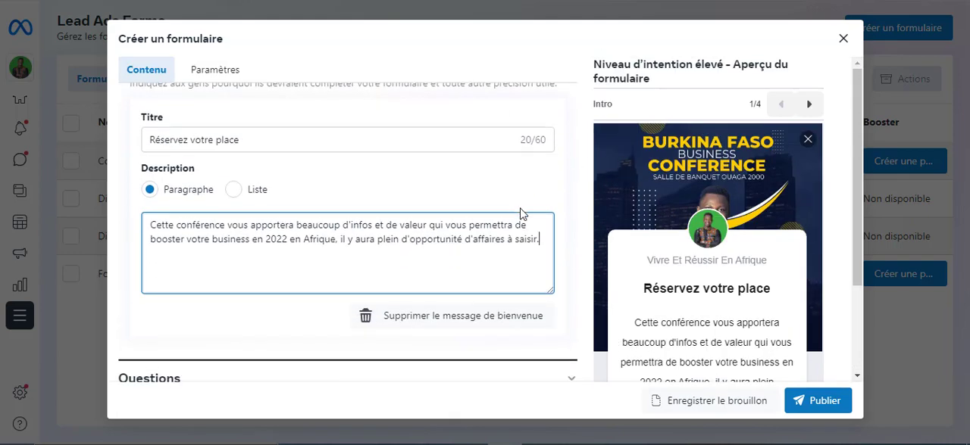
scroll(522, 212, down, 2)
scroll(521, 208, up, 5)
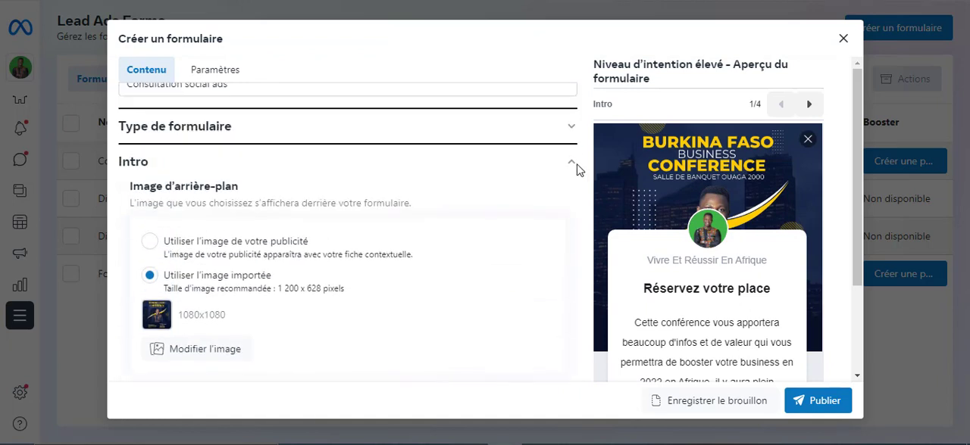
click(571, 167)
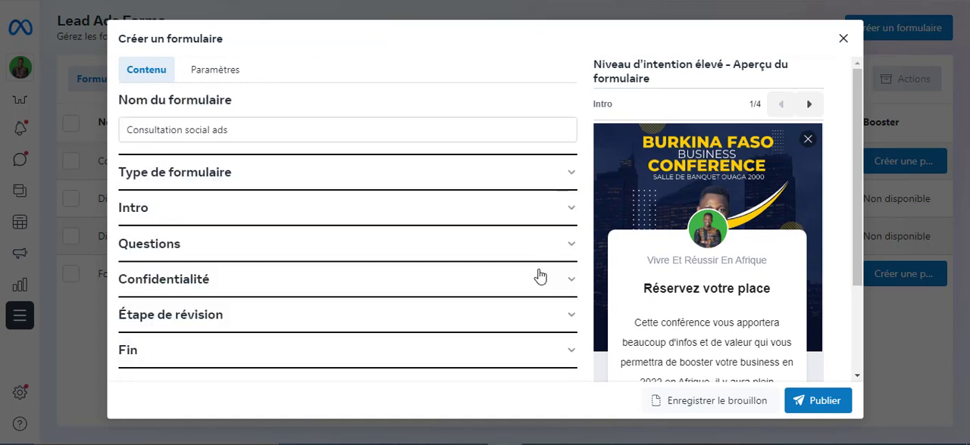
click(570, 250)
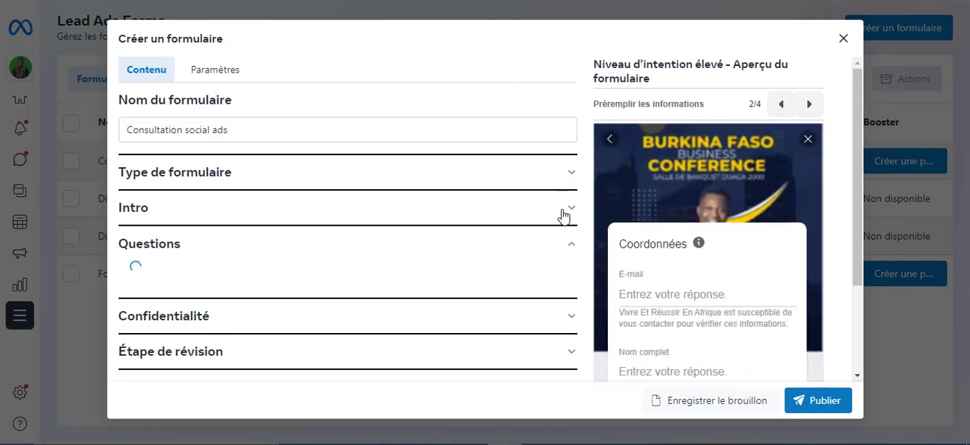
Add a custom question of the type Choix multiple to the form
scroll(562, 217, down, 4)
scroll(563, 216, up, 2)
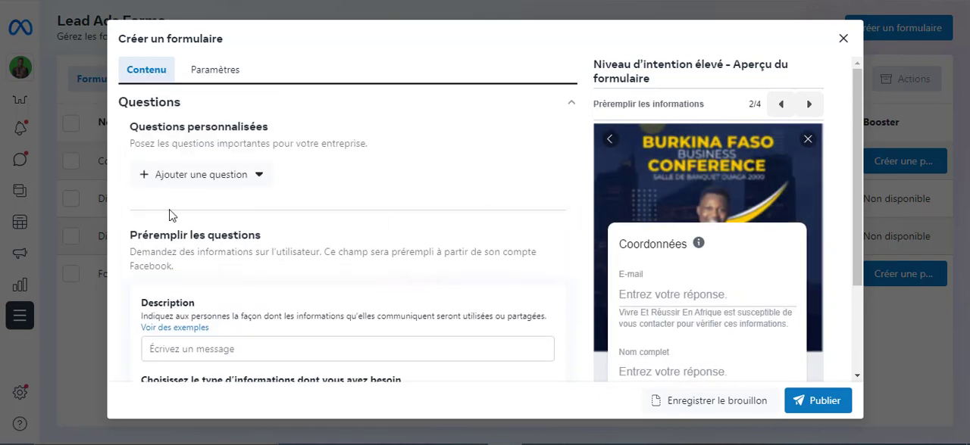
scroll(255, 179, up, 1)
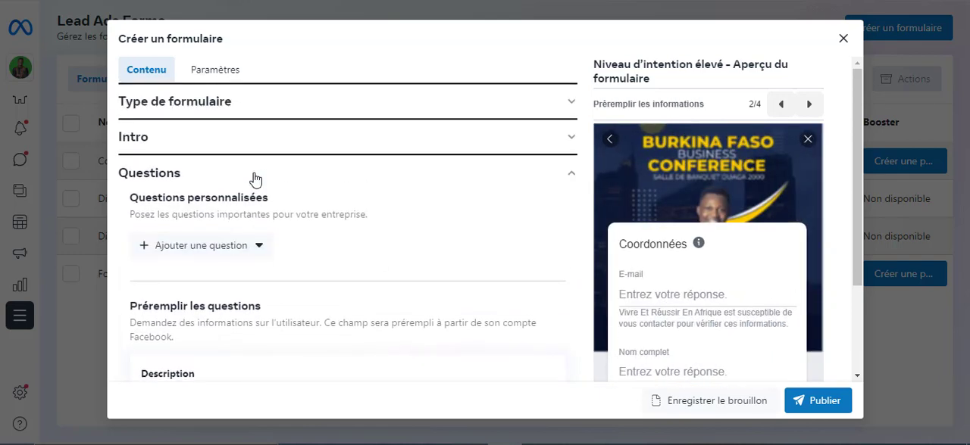
click(259, 250)
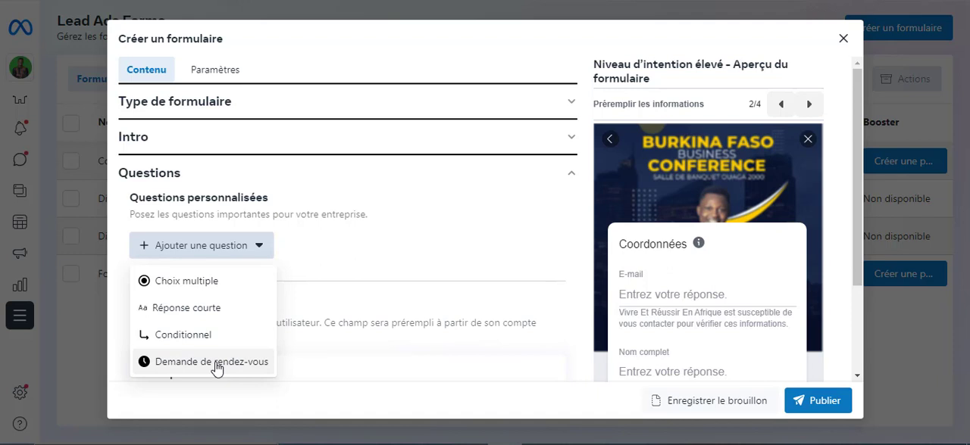
click(209, 293)
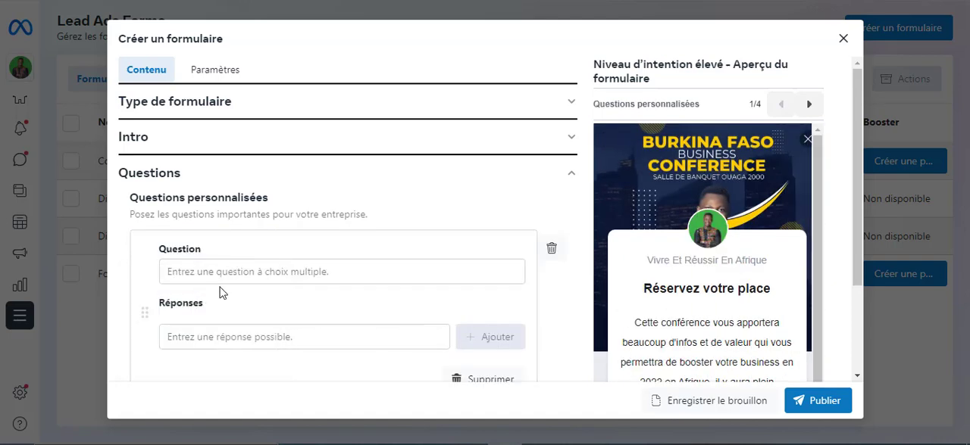
Set the multiple-choice question's text to "Vous avez un business en ligne ou pas?"
click(298, 276)
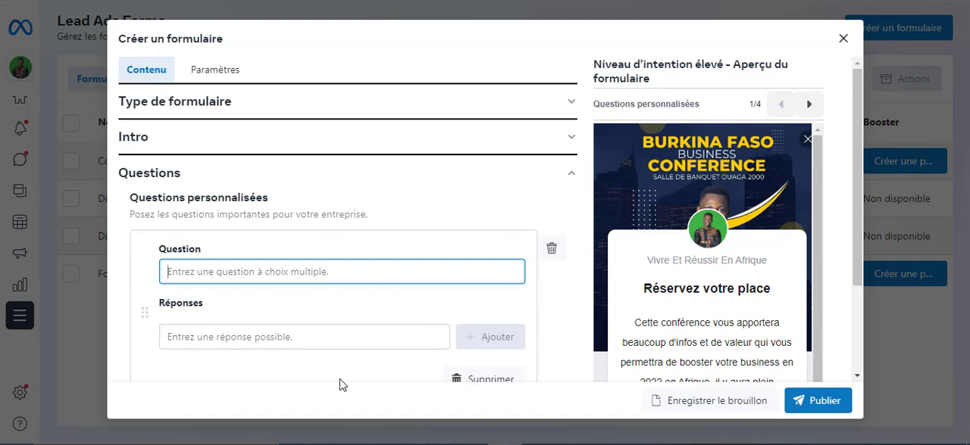
scroll(713, 282, down, 1)
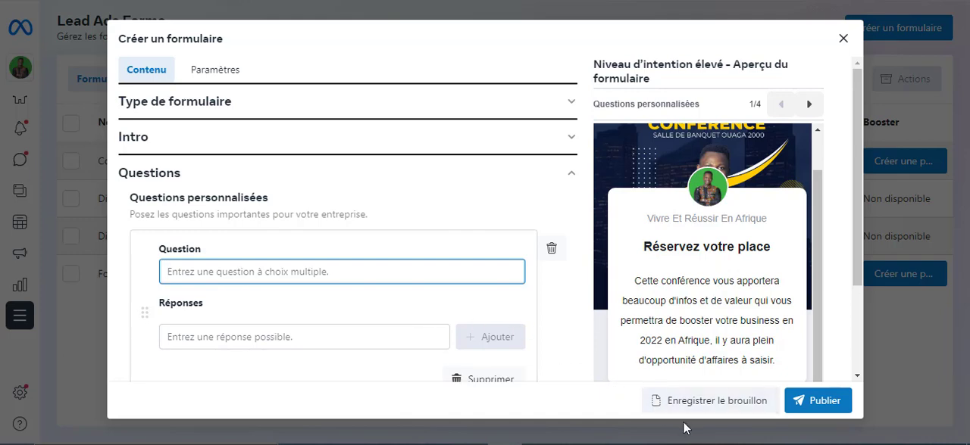
text(V)
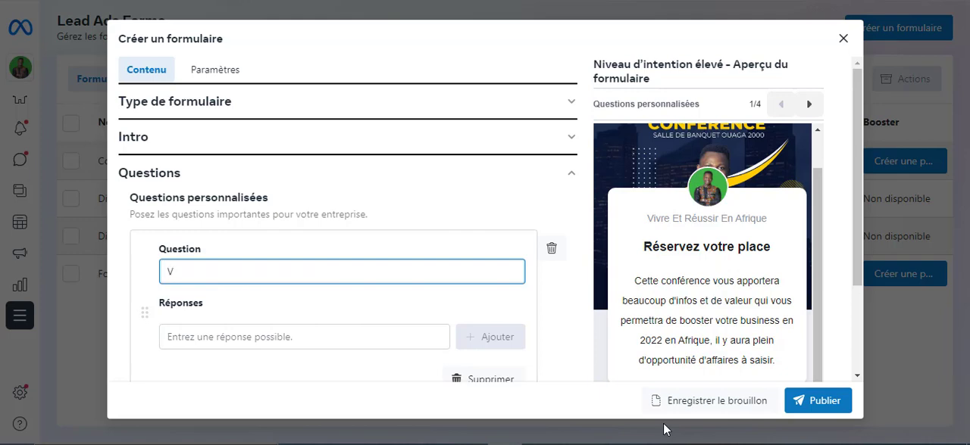
text(ous avez un business en )
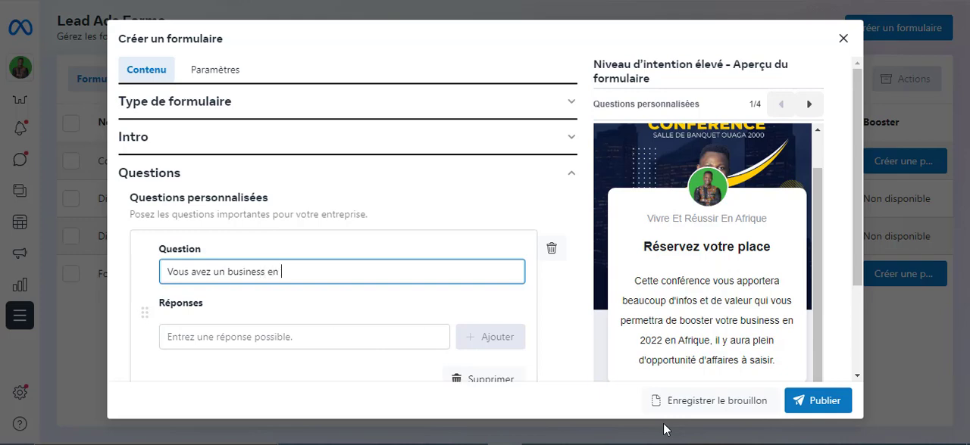
text(ligne ou pas?)
Add "Oui j'ai business" as the first possible answer to the multiple-choice question
click(382, 341)
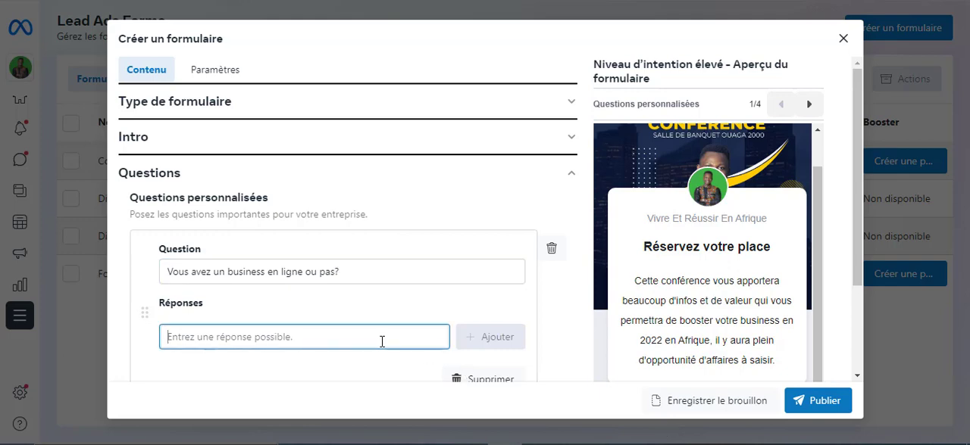
text(Oui)
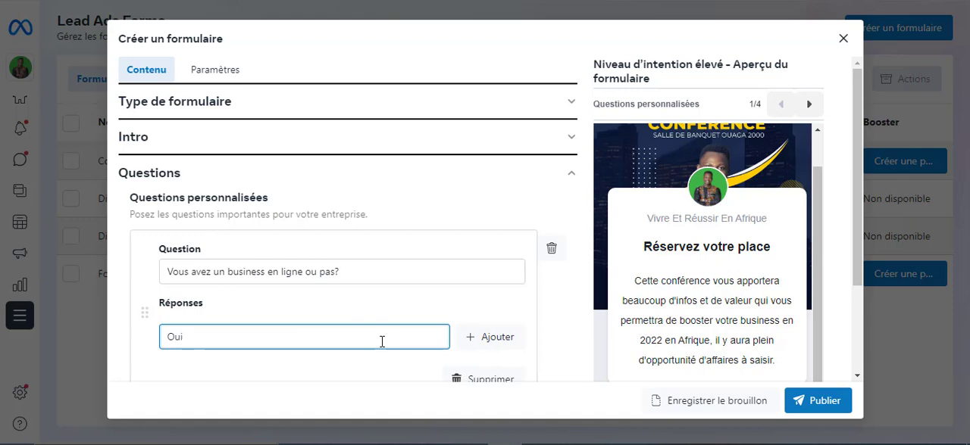
text( j'ai business)
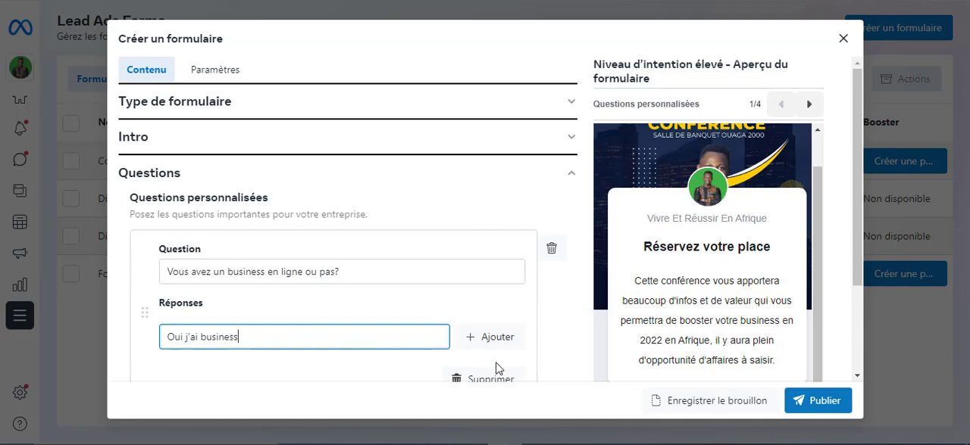
click(491, 338)
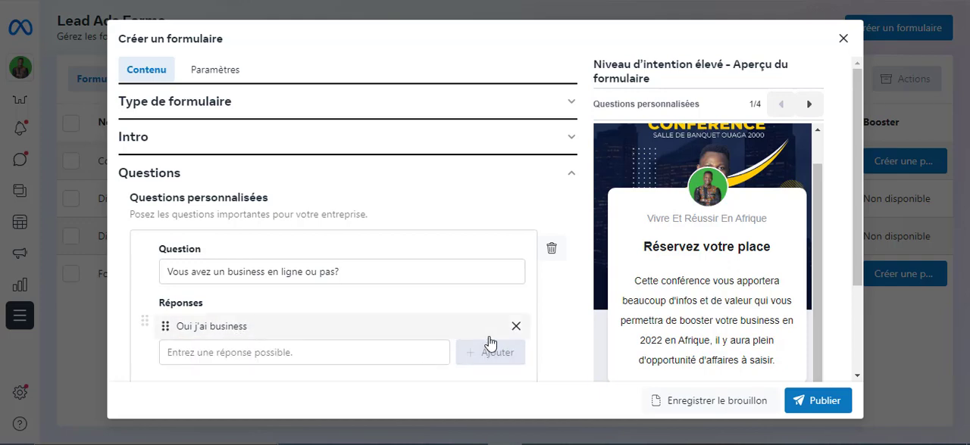
Add "Non je suis un débutant" as the second possible answer to the multiple-choice question
click(352, 350)
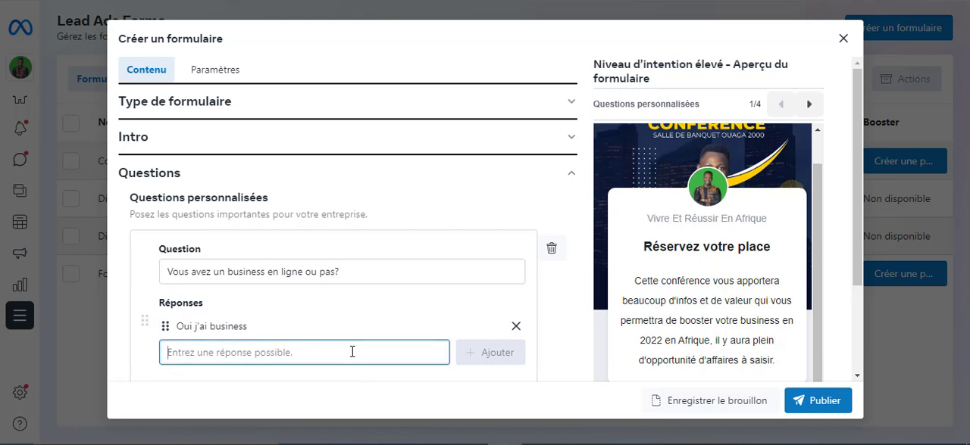
text(Non)
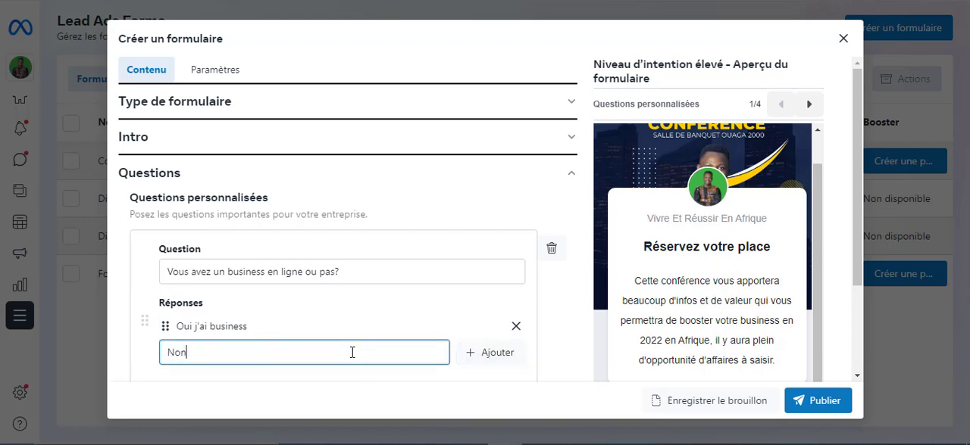
text(n)
key(BackSpace)
text(je suis un déb)
text(utany)
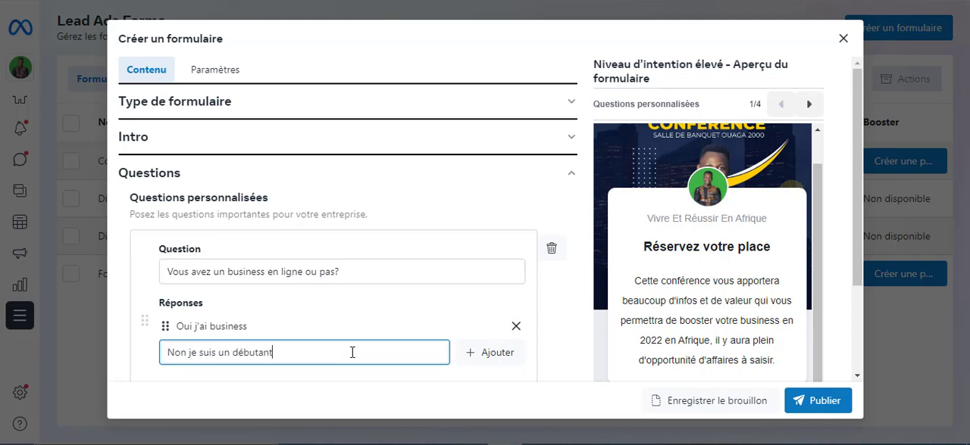
click(481, 356)
Check both answers in the form preview and add a custom question of the type Réponse courte
scroll(478, 325, down, 2)
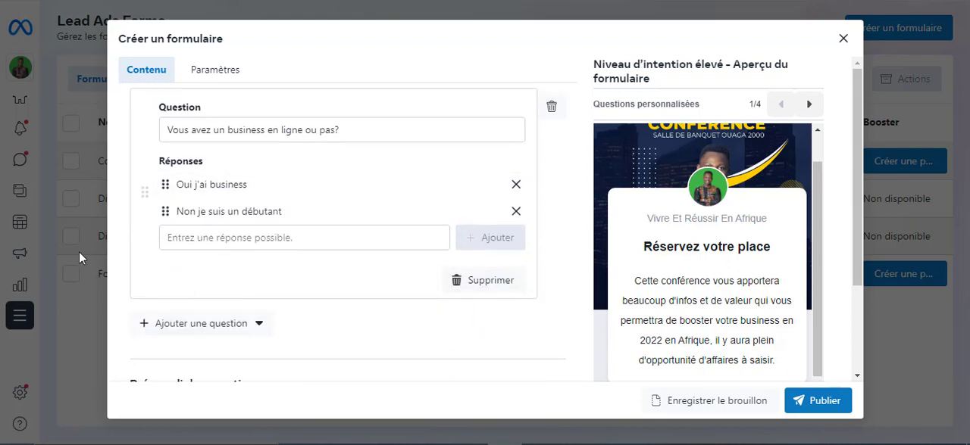
scroll(735, 276, down, 2)
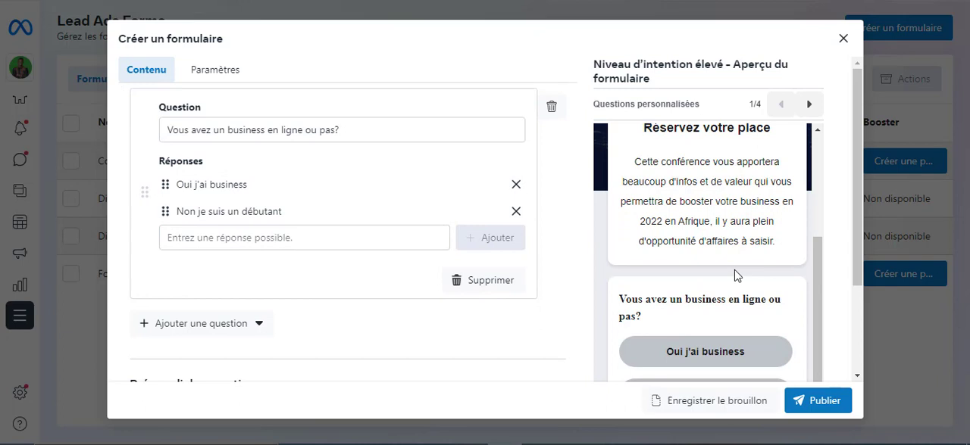
scroll(852, 220, down, 2)
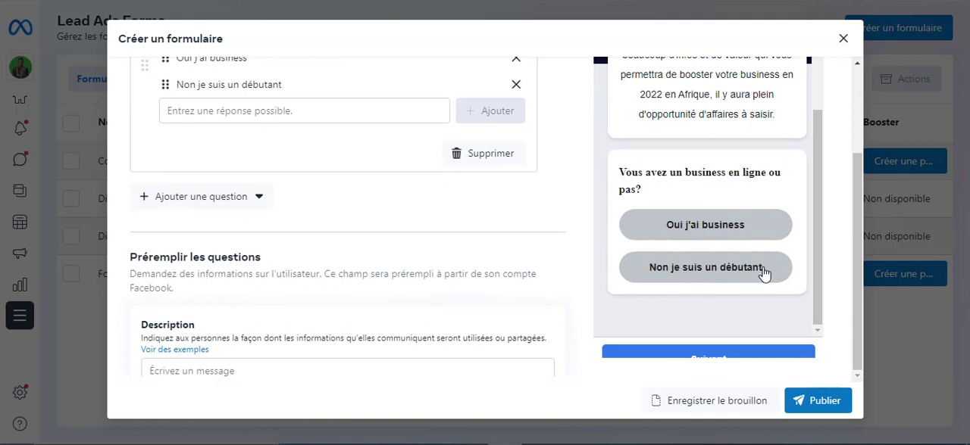
scroll(300, 255, up, 2)
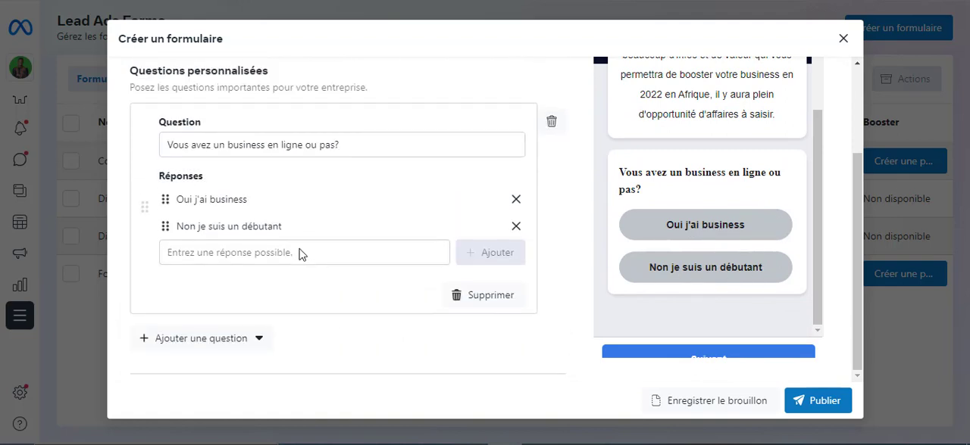
scroll(299, 254, down, 1)
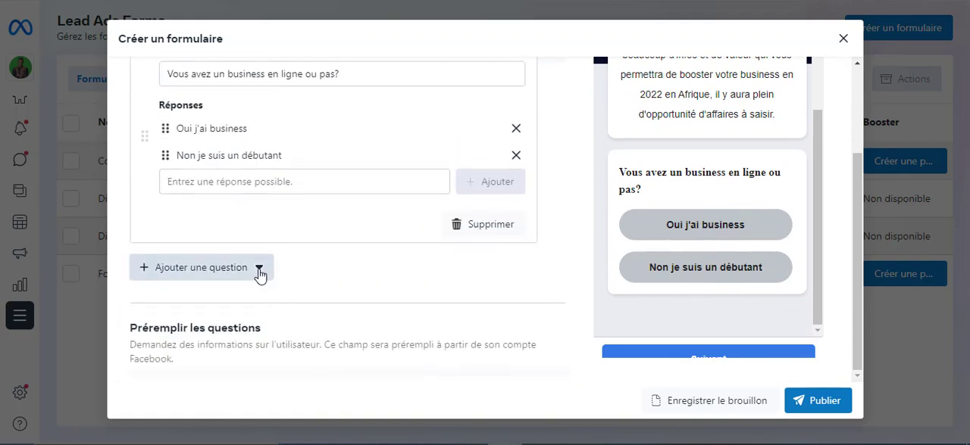
click(260, 271)
scroll(326, 273, down, 2)
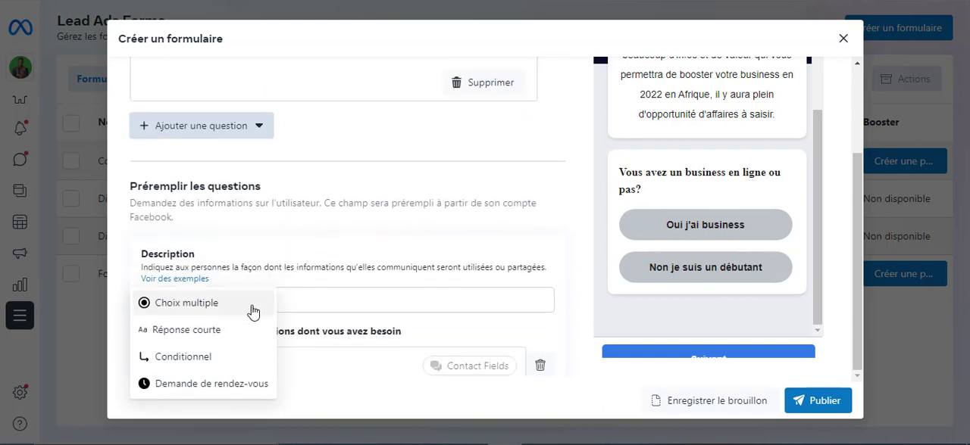
click(192, 334)
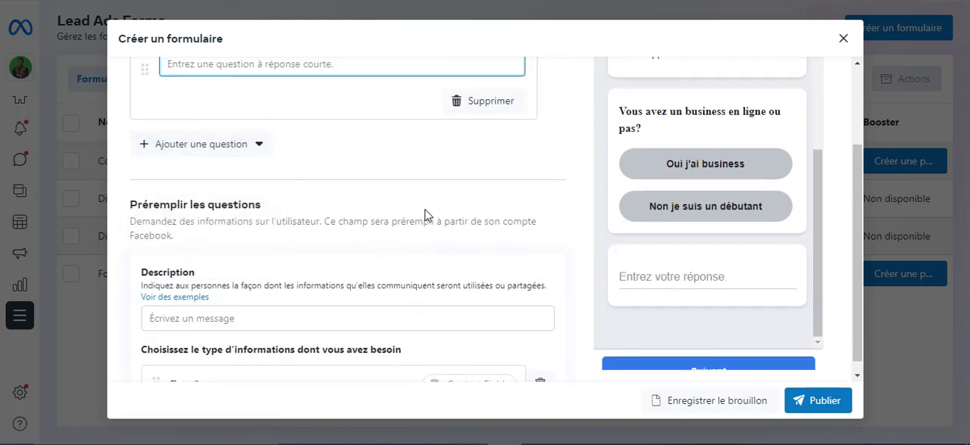
Set the short-answer question's text to "Avez vous un business en ligne ?"
scroll(426, 217, up, 3)
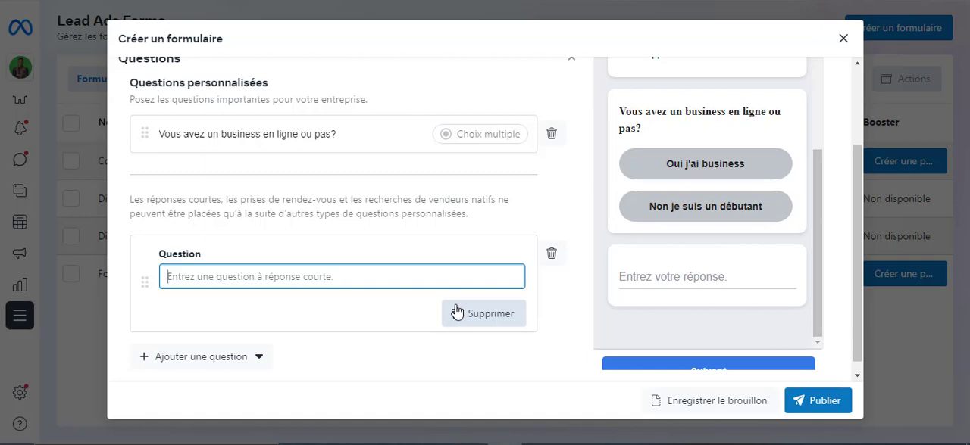
text(Avez b)
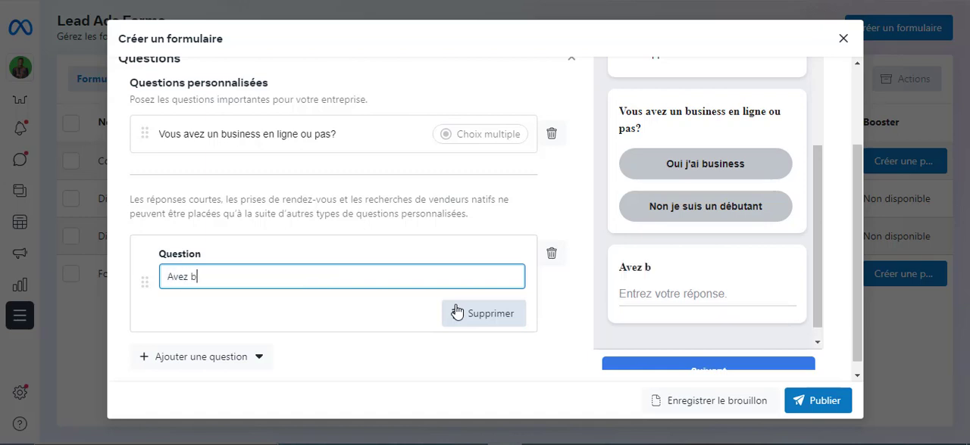
key(BackSpace)
text(vous un bus)
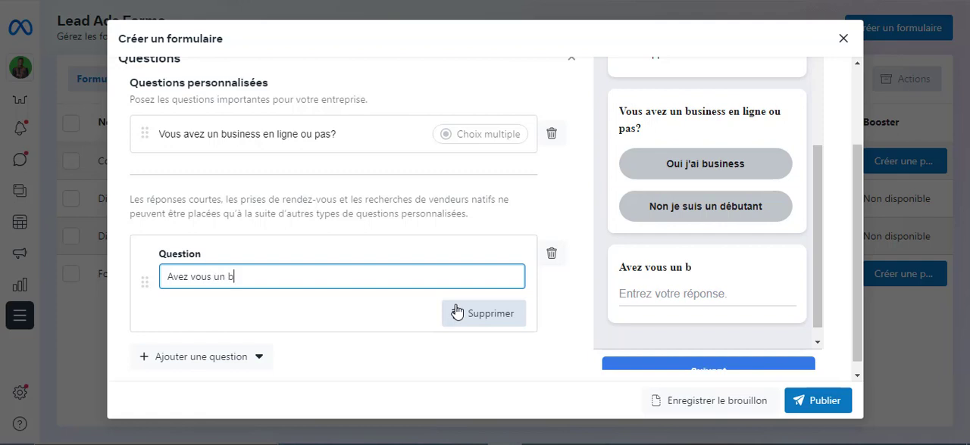
text(iness )
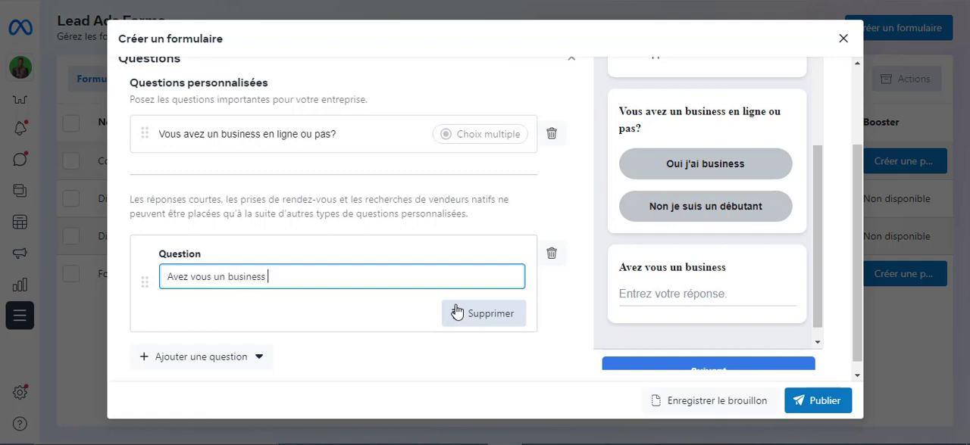
text(en ligne )
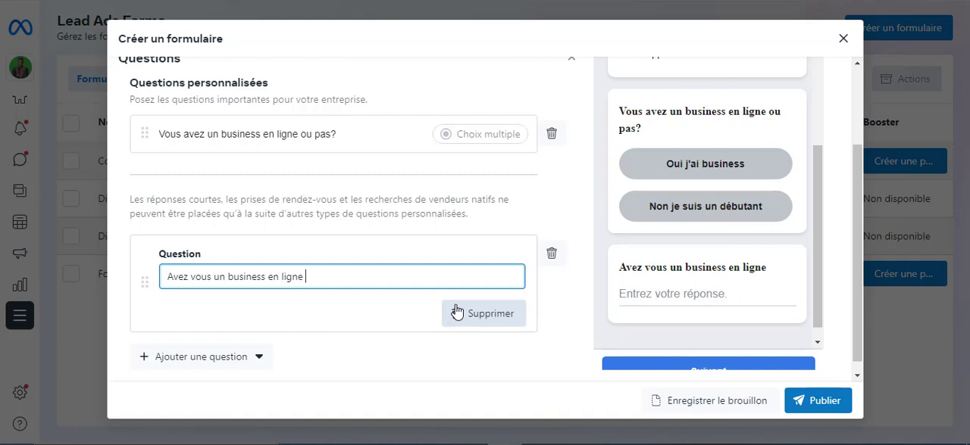
text(?)
Add a custom question of the type Conditionnel to the form
scroll(397, 282, down, 2)
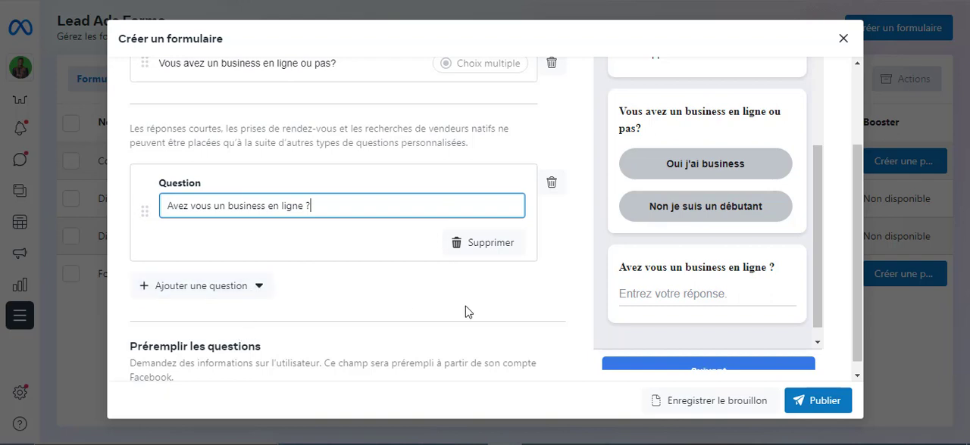
click(252, 295)
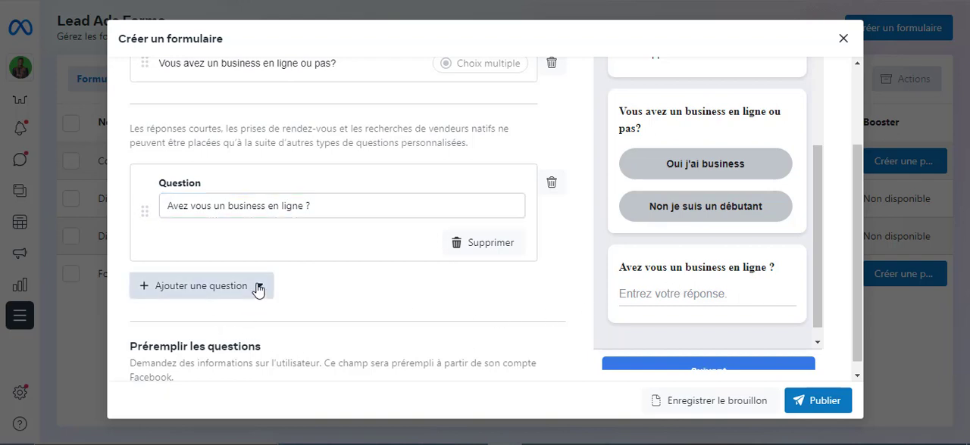
scroll(255, 288, down, 2)
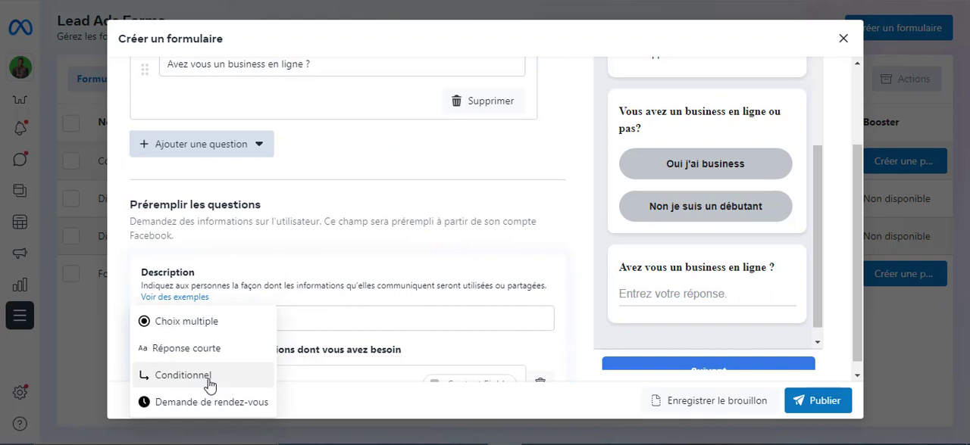
scroll(212, 385, down, 1)
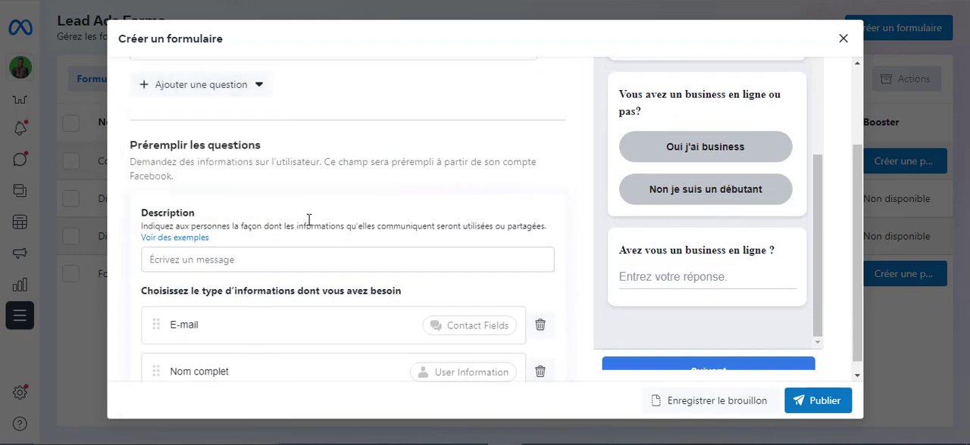
Examine the conditional question's two setup steps for organising and importing a CSV file of answers
scroll(309, 221, up, 1)
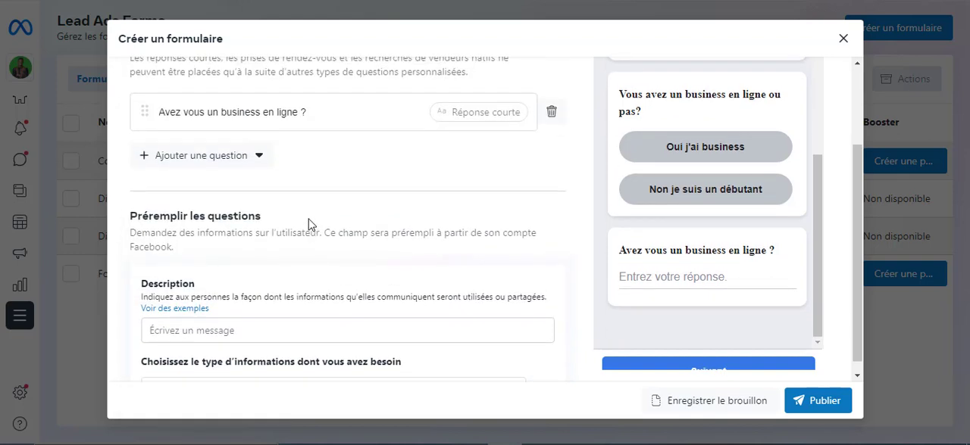
scroll(309, 225, up, 1)
scroll(309, 225, down, 1)
scroll(248, 201, up, 1)
scroll(248, 201, up, 1)
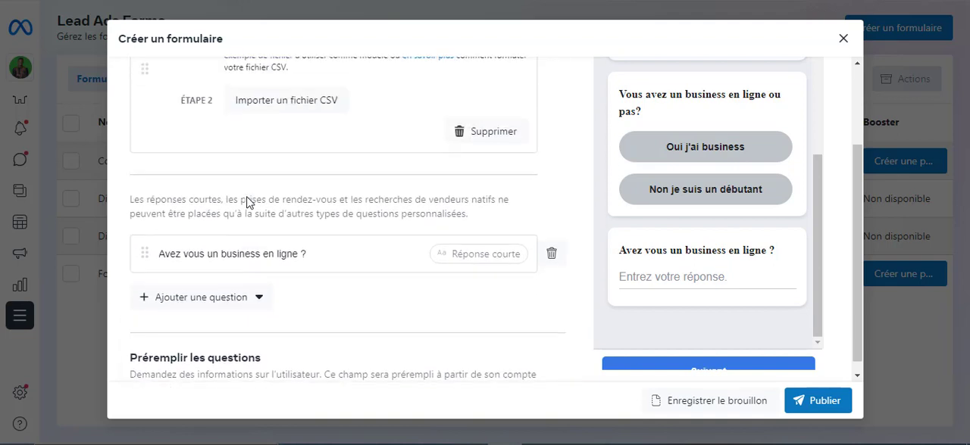
scroll(682, 273, down, 1)
scroll(251, 271, up, 1)
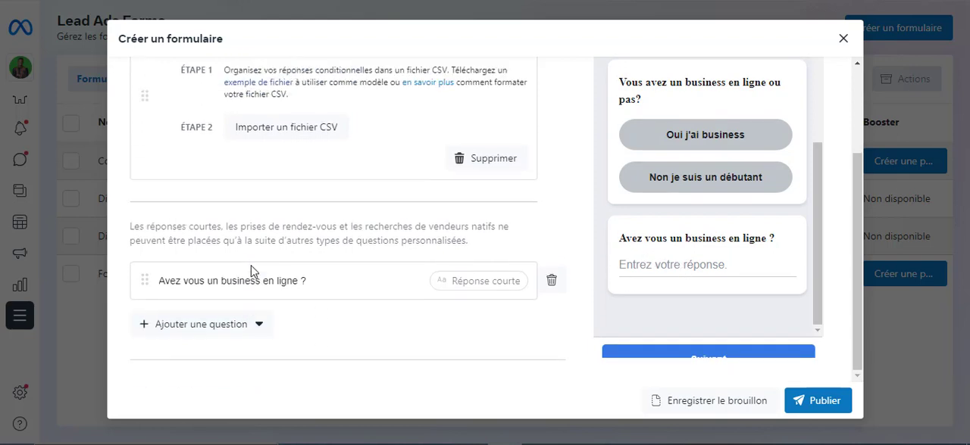
scroll(252, 265, up, 2)
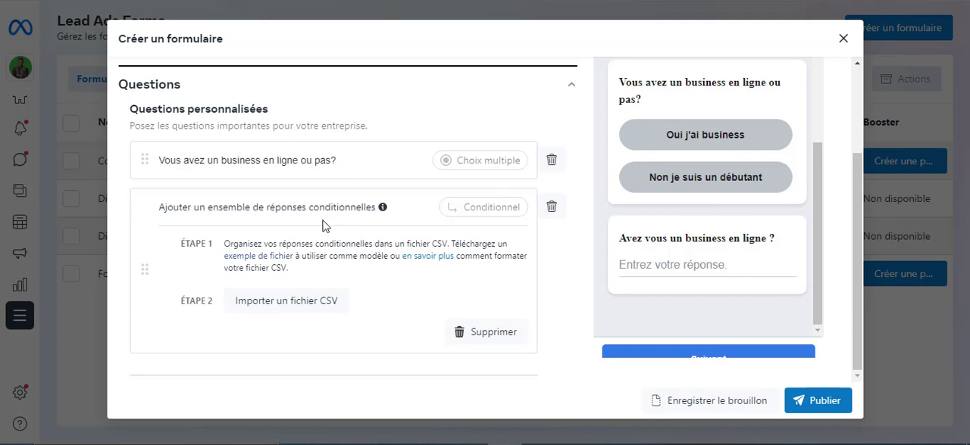
Delete the conditional question from the custom questions
scroll(270, 218, up, 1)
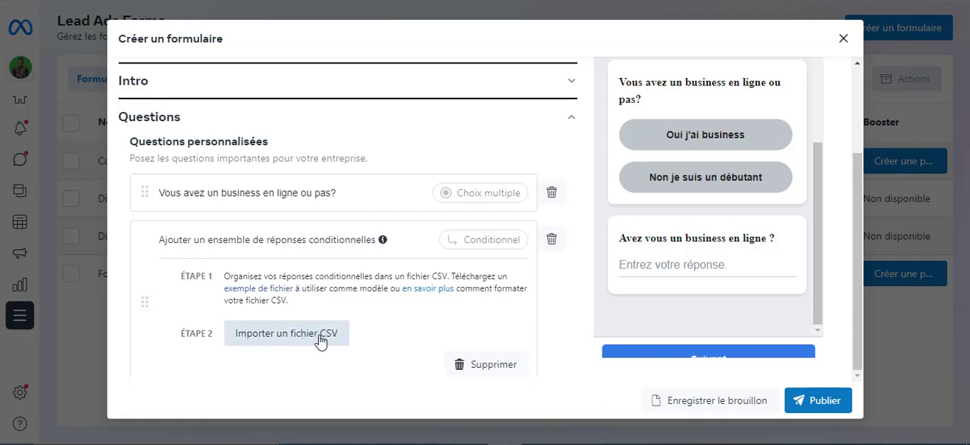
click(552, 240)
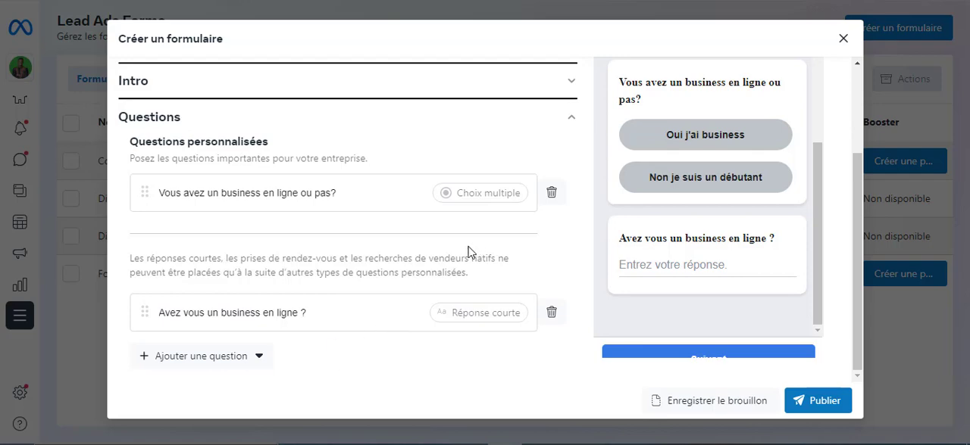
Set the prefilled questions' description to "Vos information seront utilisé pour vous contacter afin de confirmer le rendez-vous"
scroll(688, 217, up, 2)
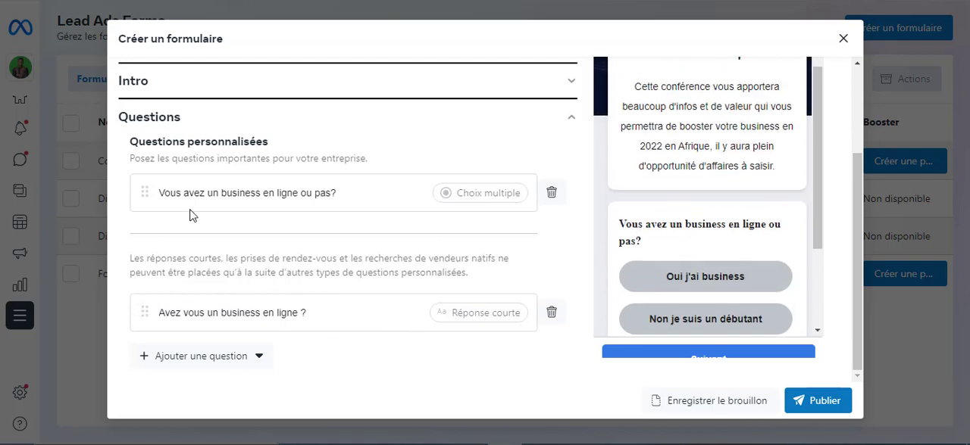
scroll(307, 216, down, 5)
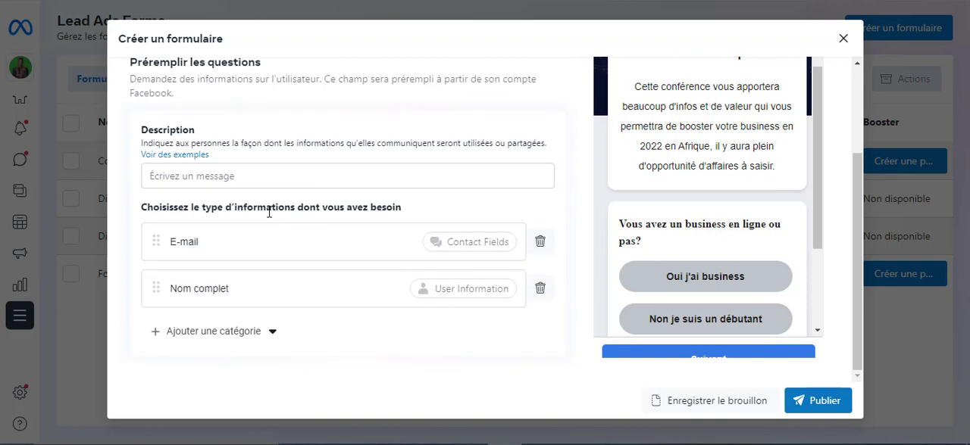
click(339, 175)
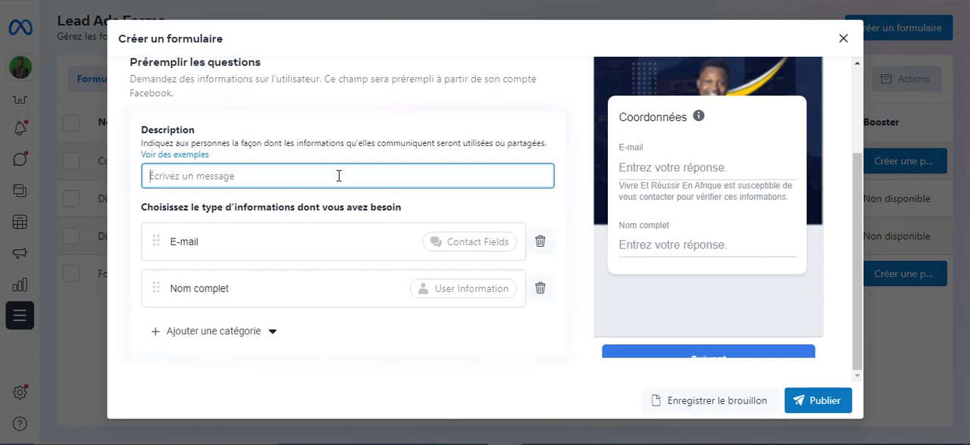
text(Vo)
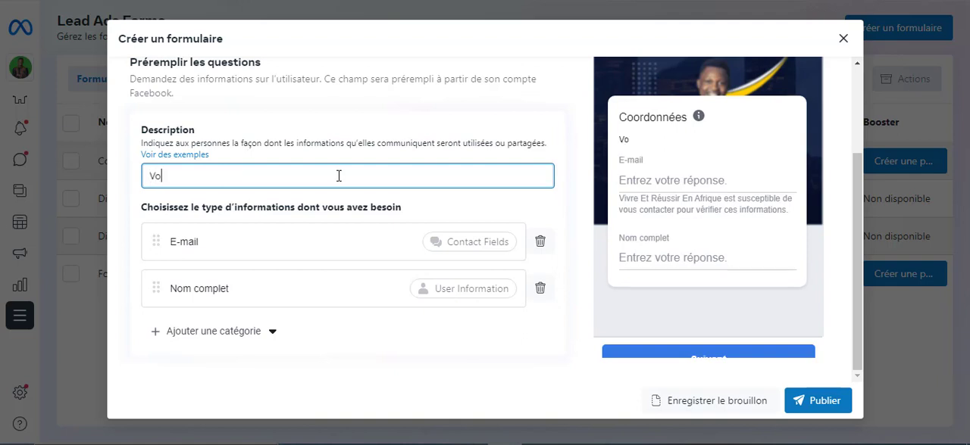
text(s indform)
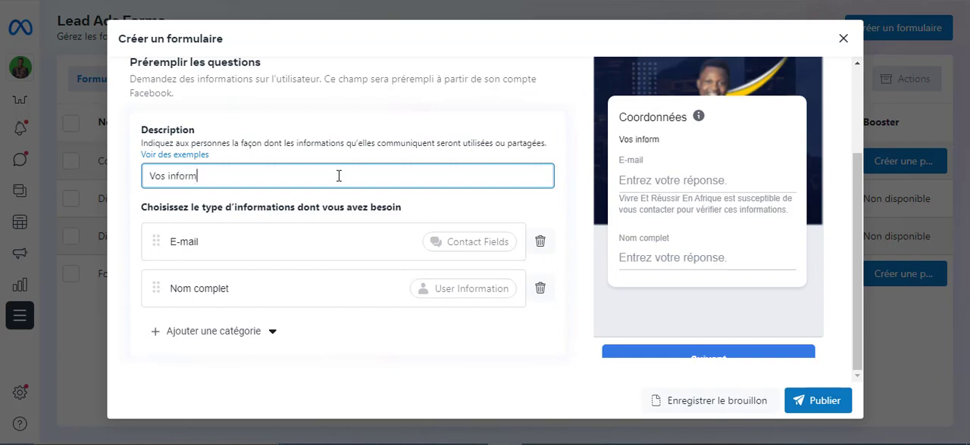
text(ation seront)
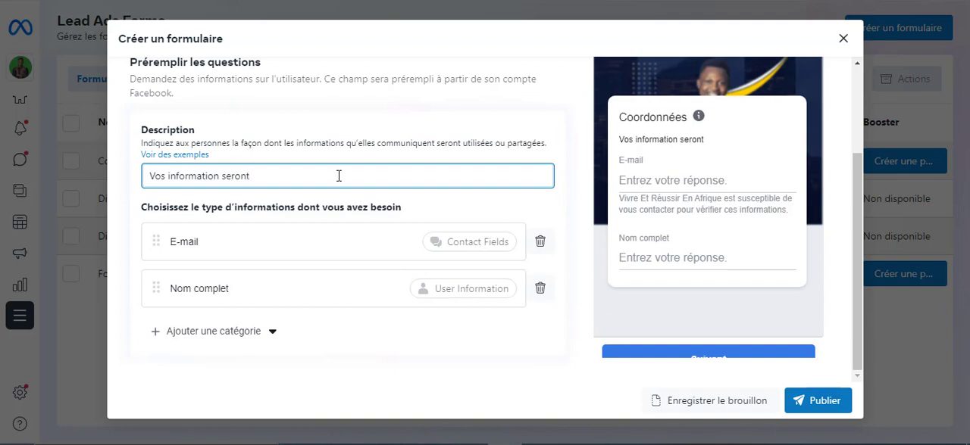
text( utilisé po)
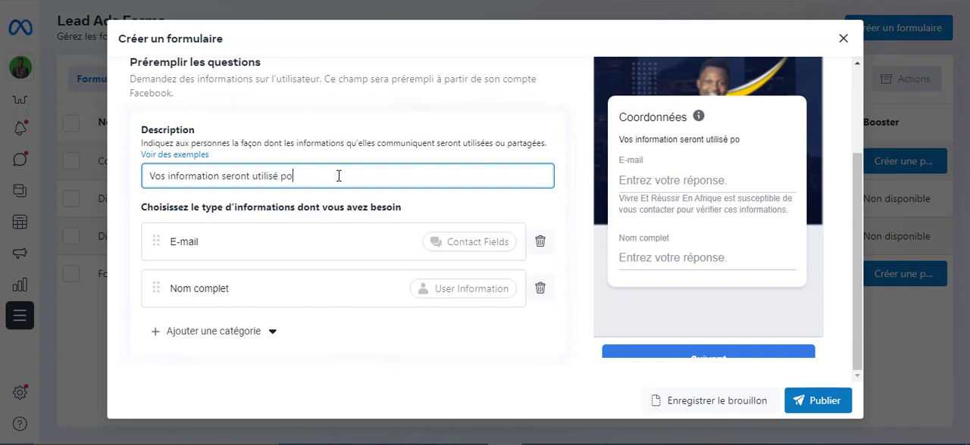
text(ur cvous con)
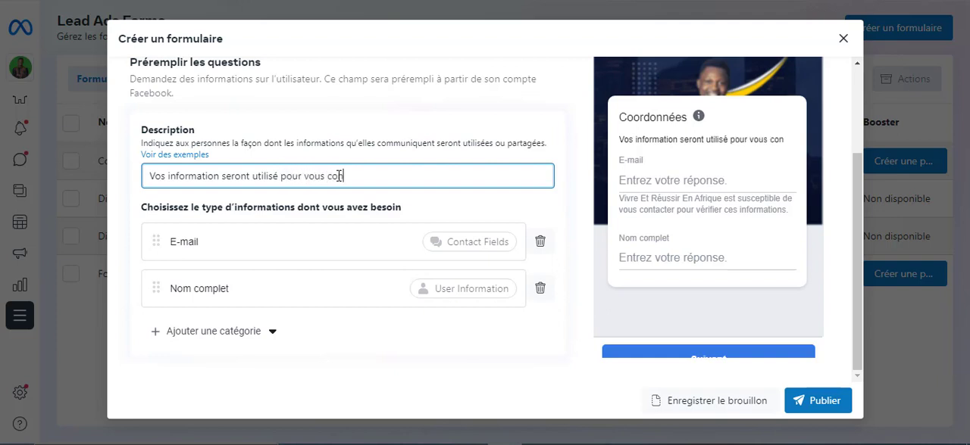
text(a)
key(BackSpace)
text(tact)
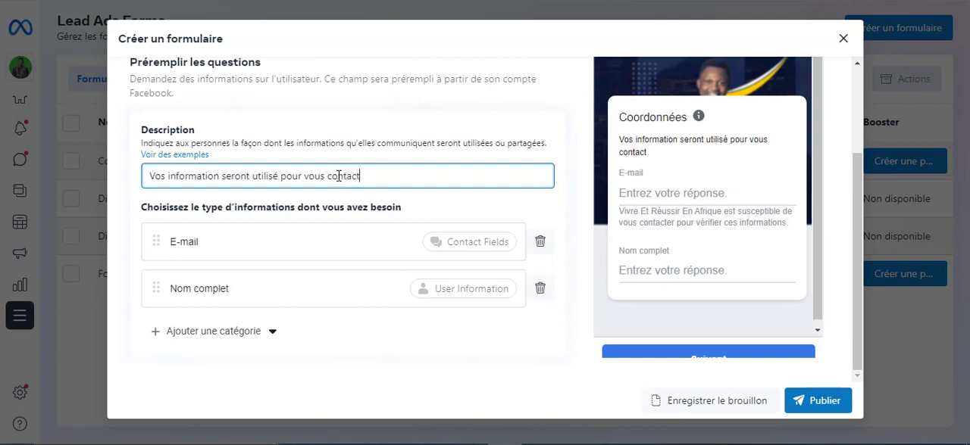
text(er afin de )
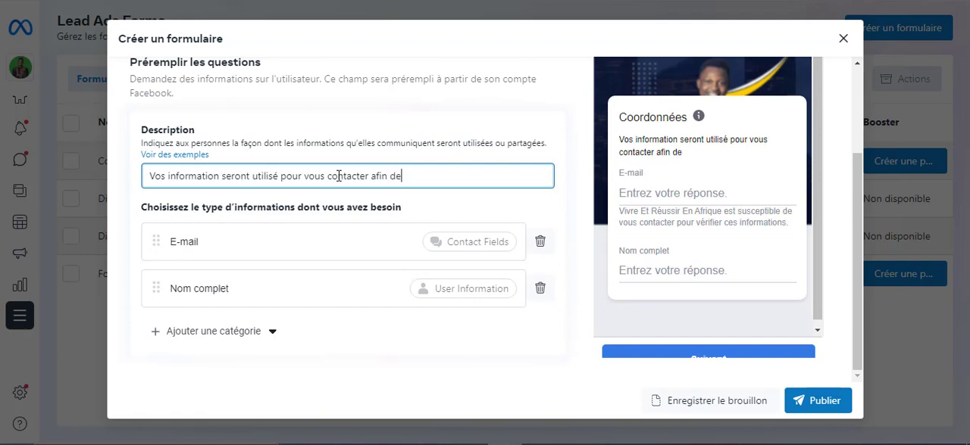
text(confirm)
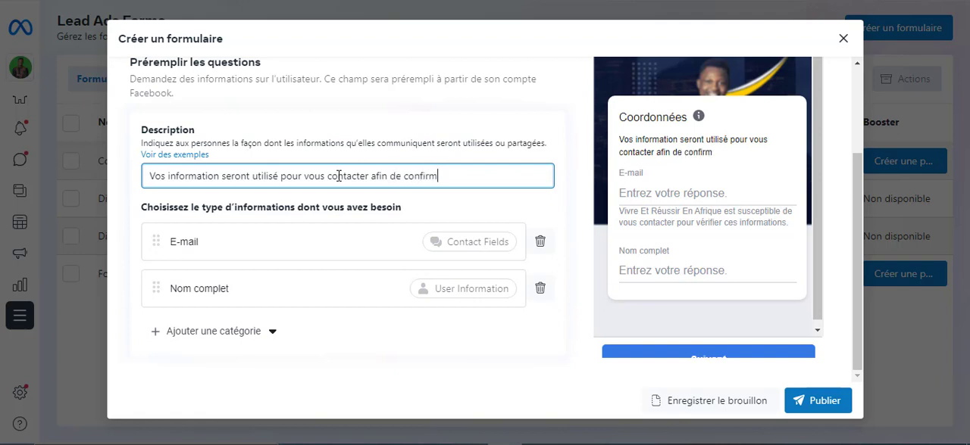
text(er le rendez-)
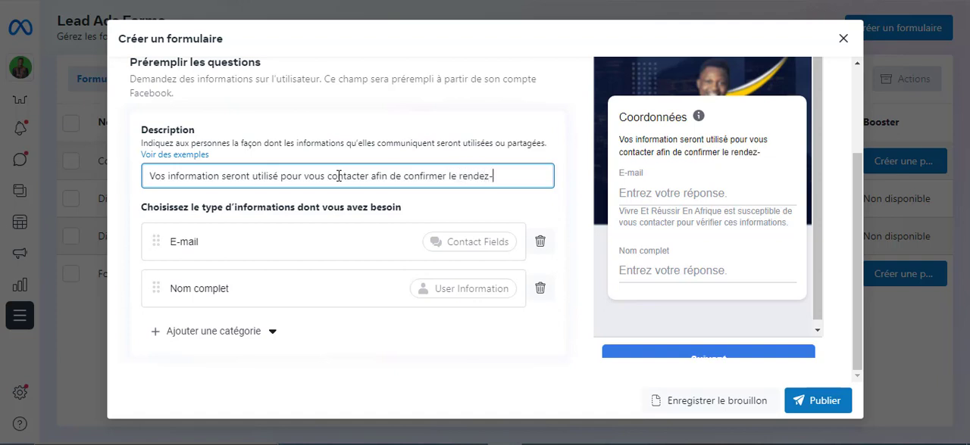
text(vous)
Add the contact field Numéro de téléphone to the prefilled questions and check the form around it
scroll(444, 186, down, 2)
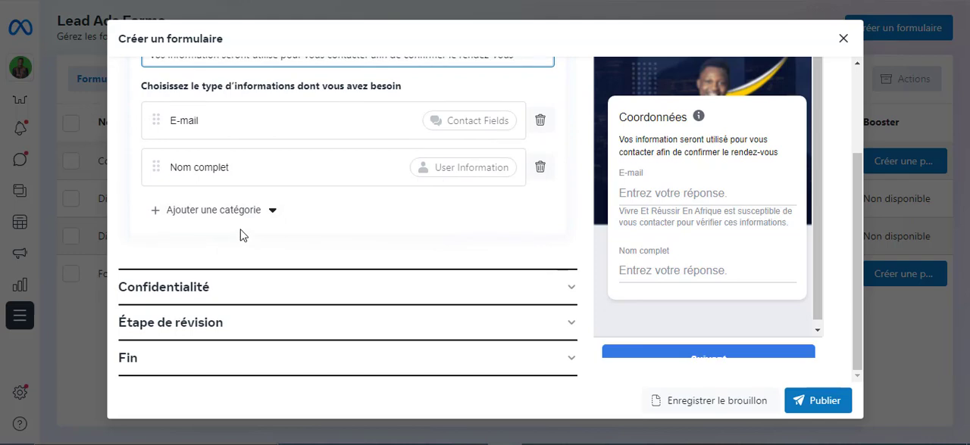
click(273, 212)
mouse_move(281, 256)
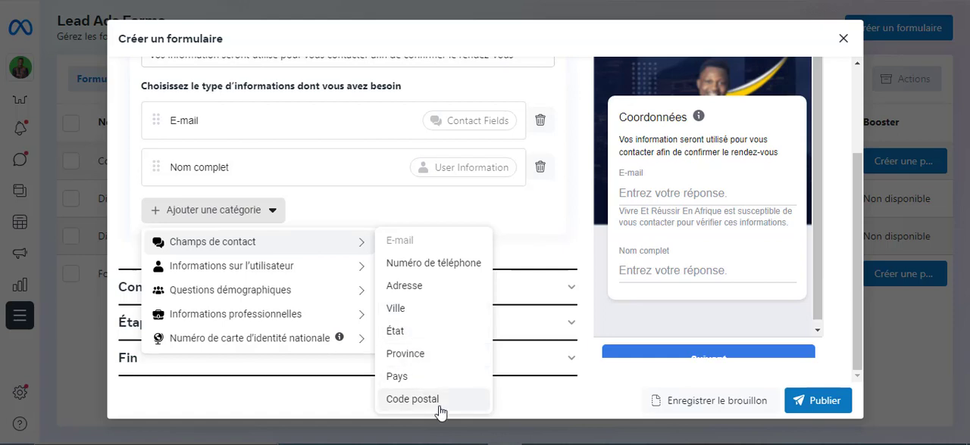
click(413, 264)
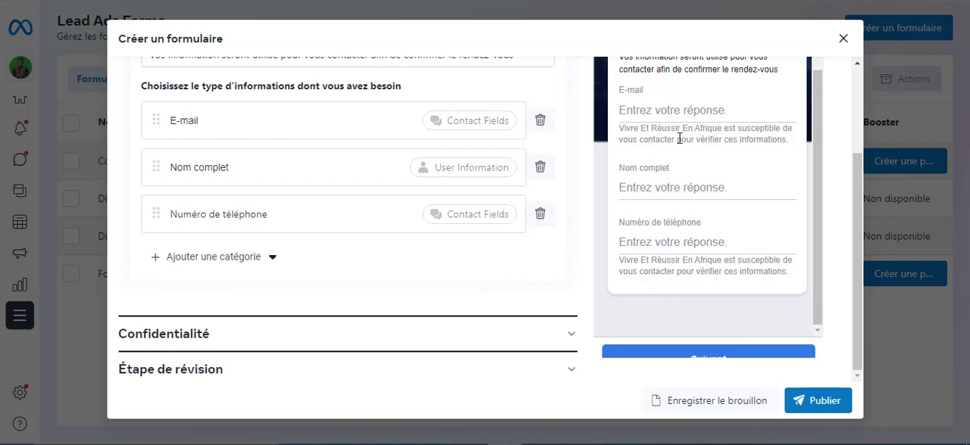
scroll(680, 209, up, 2)
scroll(679, 210, down, 2)
scroll(476, 250, up, 3)
scroll(477, 253, down, 4)
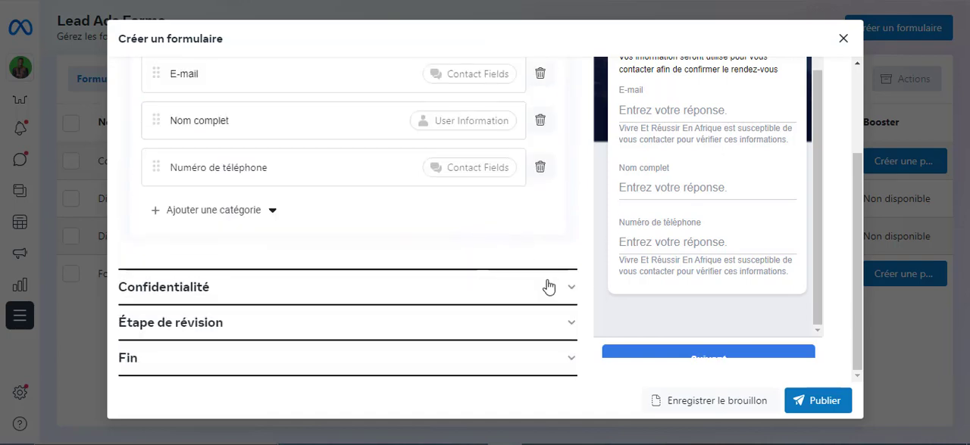
Expand the form's Confidentialité section and get the Politique de confidentialité page's link from the Vivre et Réussir en Afrique website
click(573, 288)
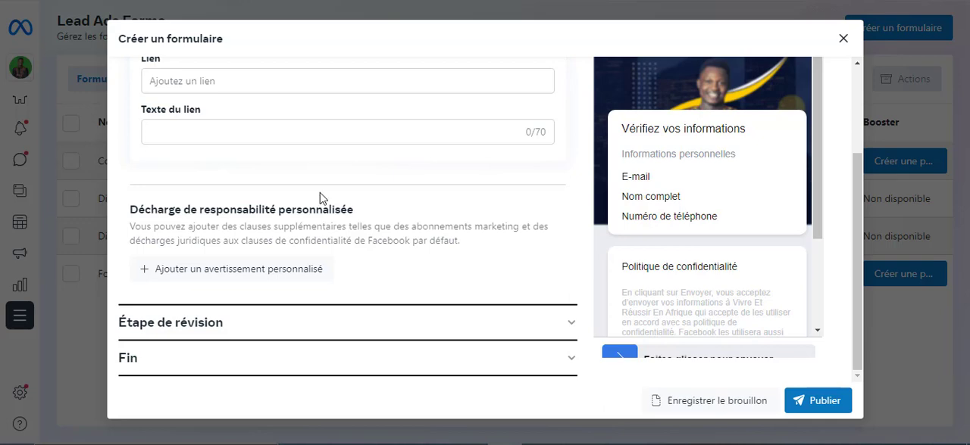
scroll(295, 182, up, 2)
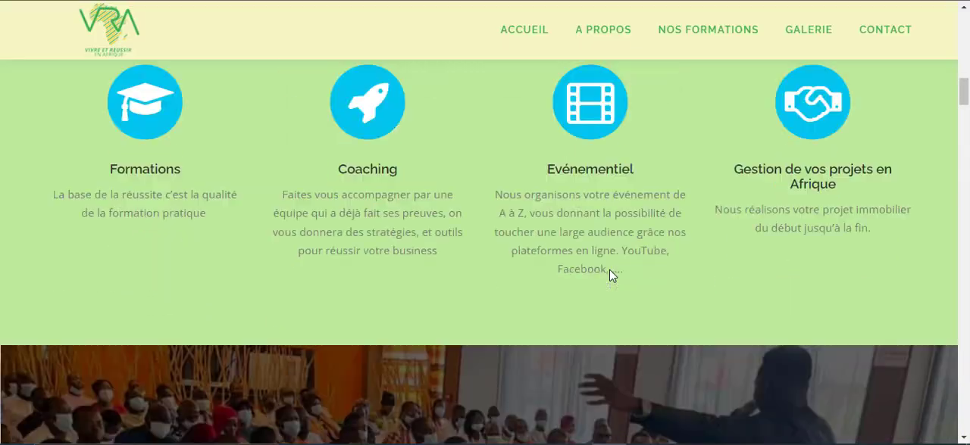
scroll(612, 276, up, 5)
scroll(612, 276, up, 3)
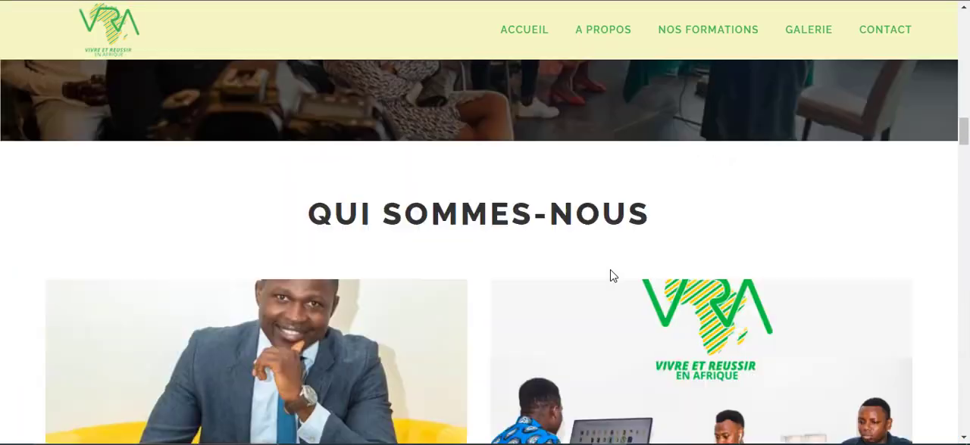
scroll(611, 275, down, 12)
scroll(613, 276, down, 20)
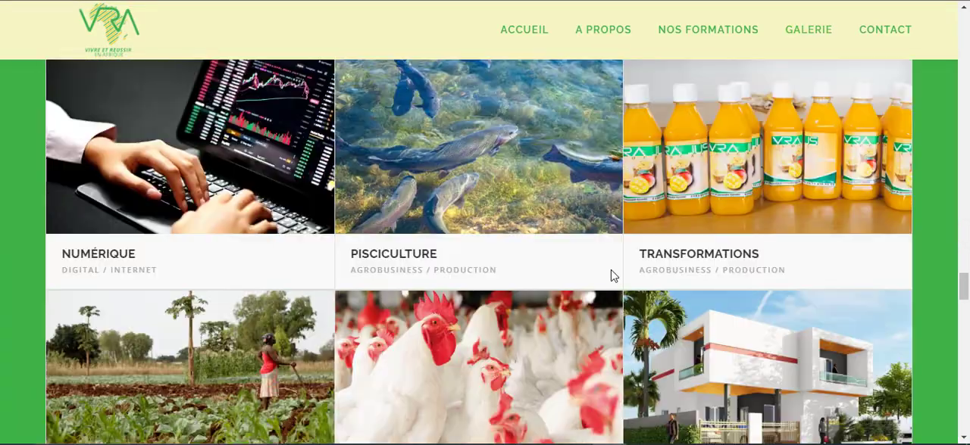
scroll(613, 275, down, 5)
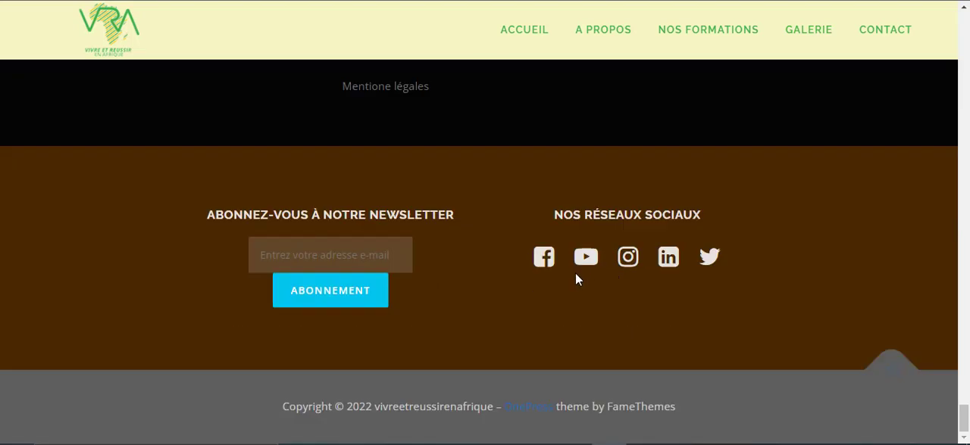
scroll(477, 194, up, 3)
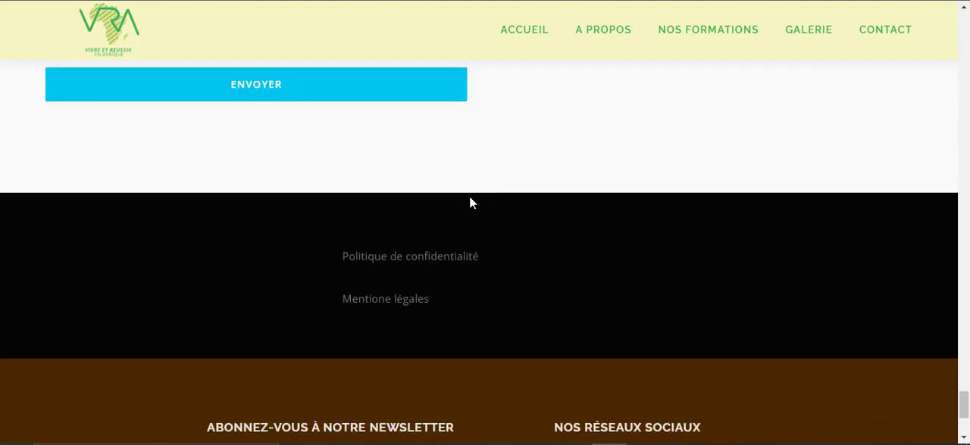
click(429, 258)
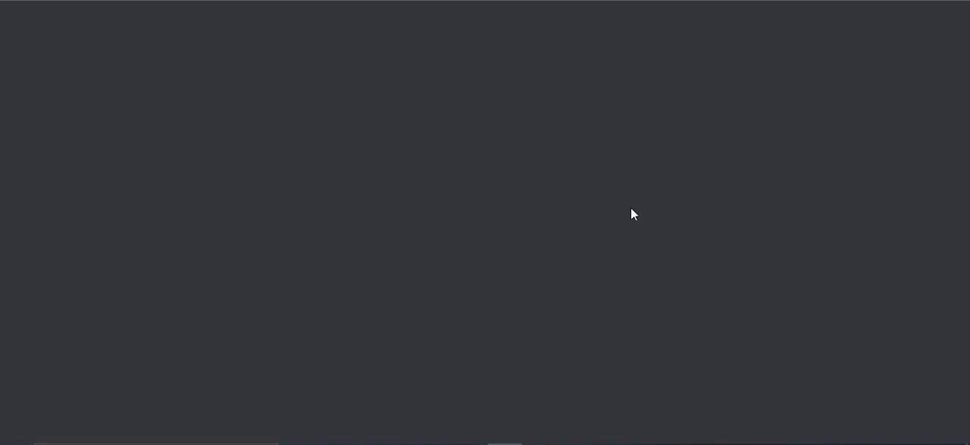
key(alt+Left)
scroll(528, 252, up, 1)
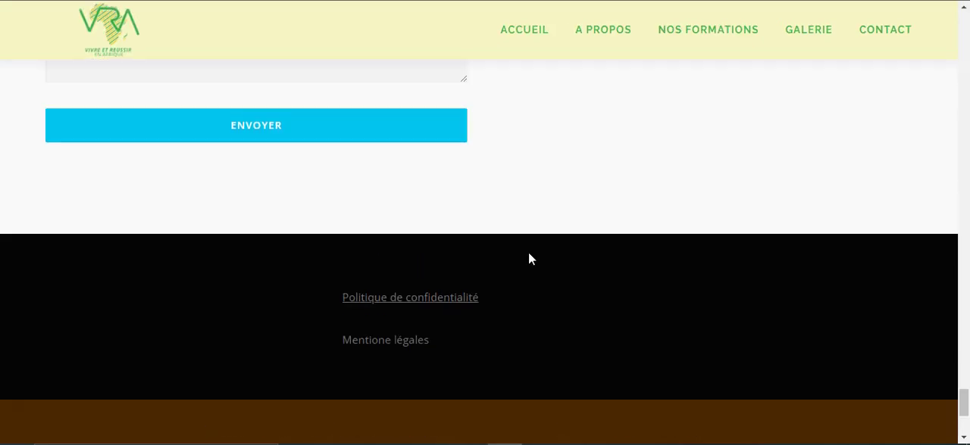
scroll(529, 253, up, 20)
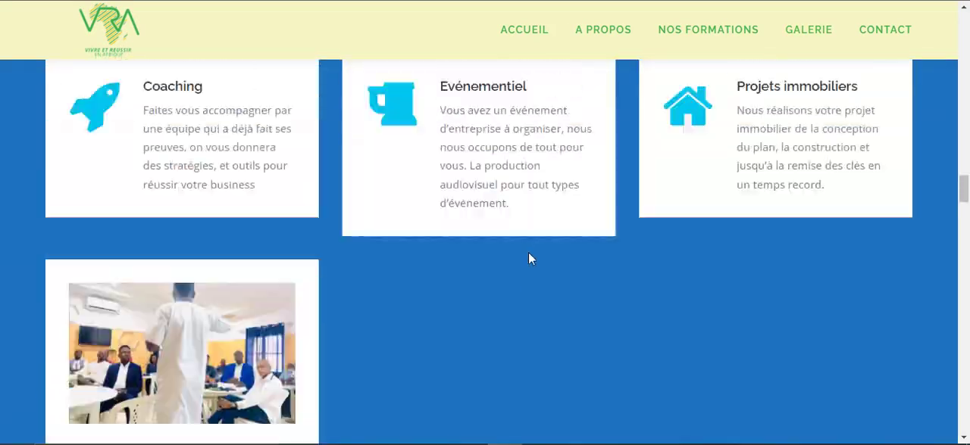
scroll(528, 252, up, 5)
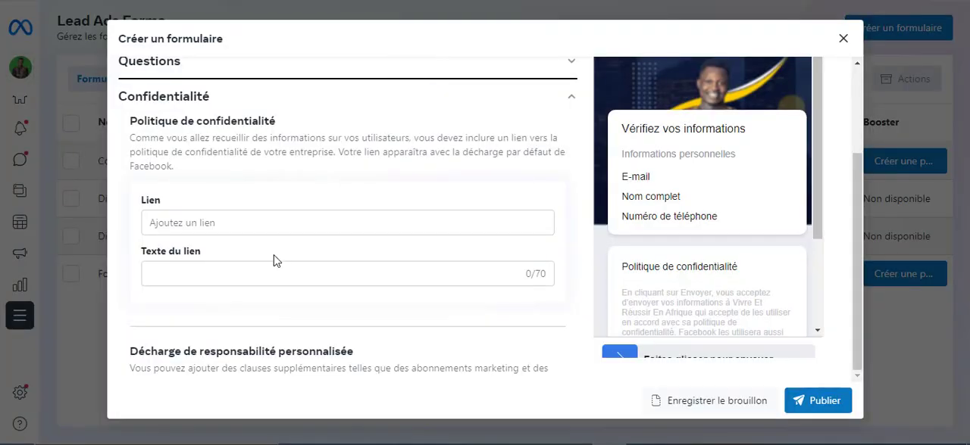
click(268, 226)
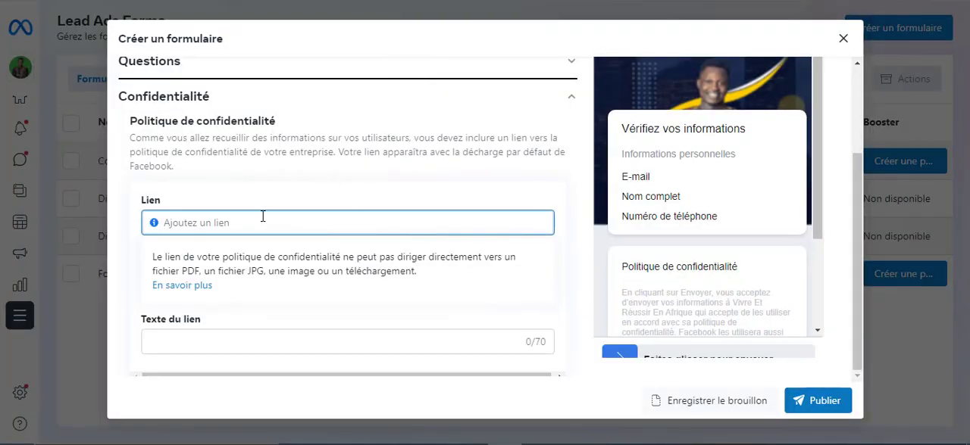
text(https://vivreetreussirenafrique.com/privacy-policy/)
scroll(538, 273, down, 3)
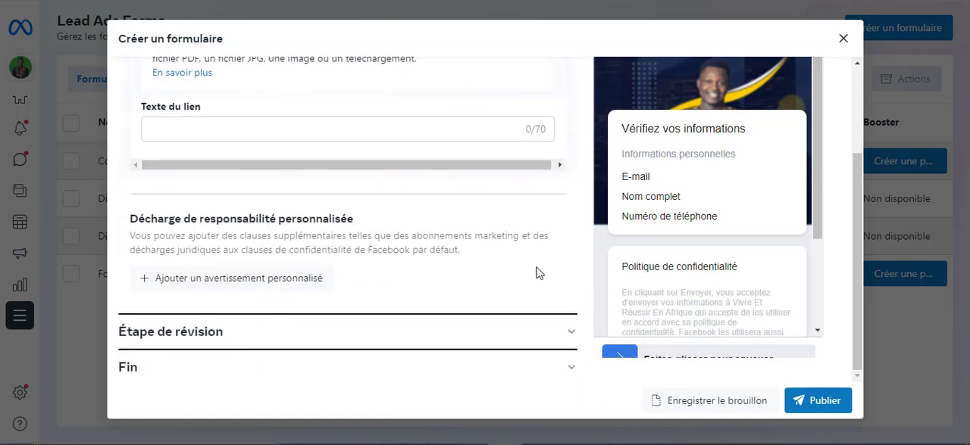
scroll(524, 271, up, 2)
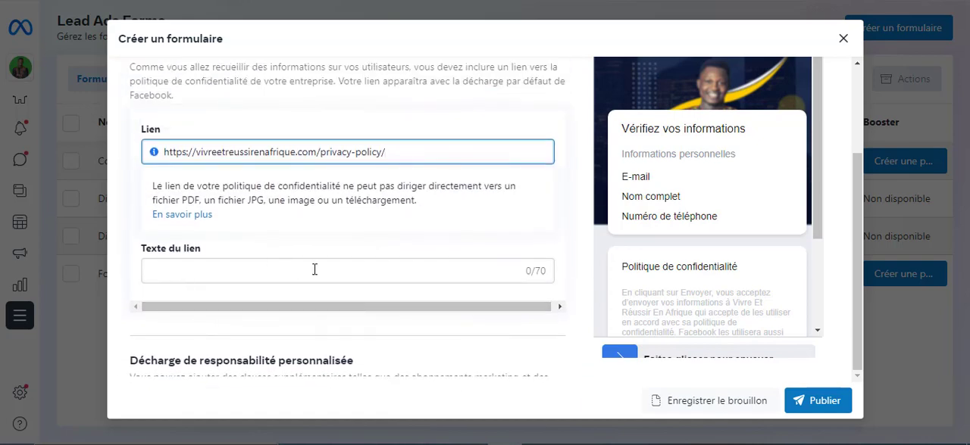
Look over the link text and custom disclaimer options, and expand the Étape de révision section
scroll(477, 257, down, 2)
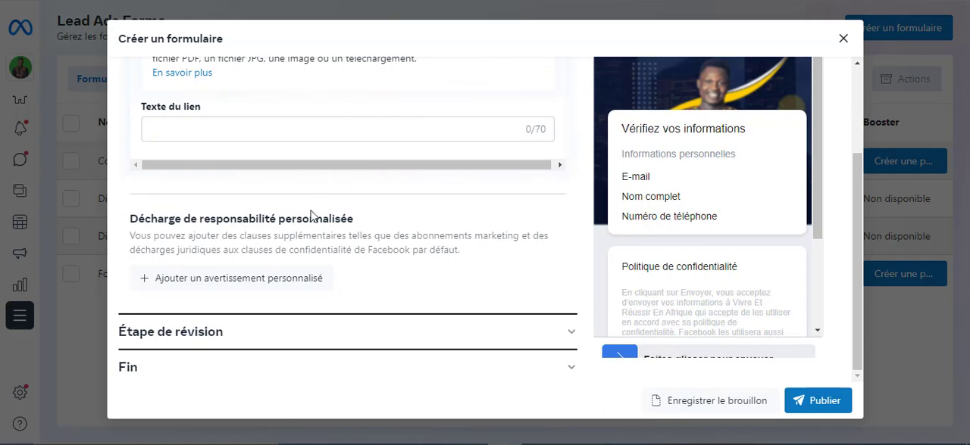
scroll(254, 247, down, 1)
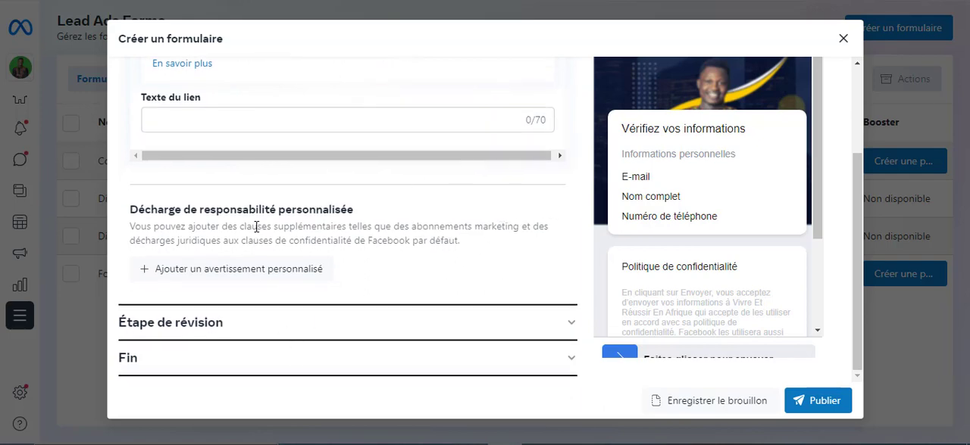
scroll(522, 138, up, 2)
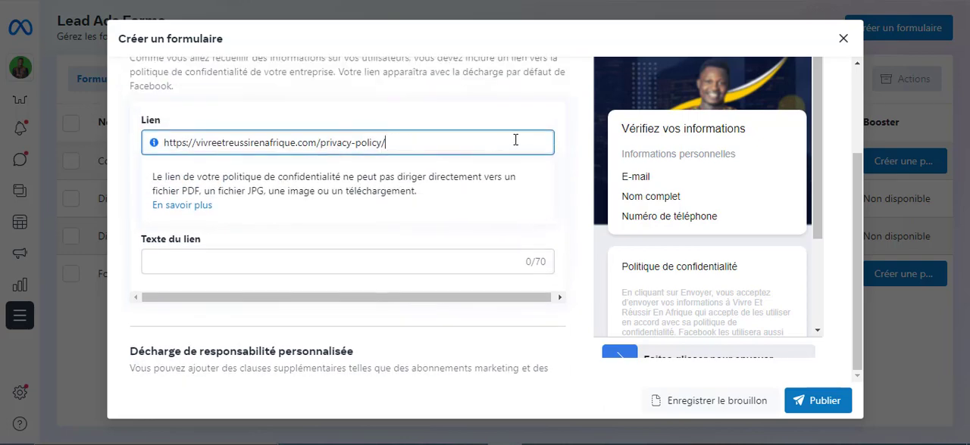
scroll(350, 241, down, 1)
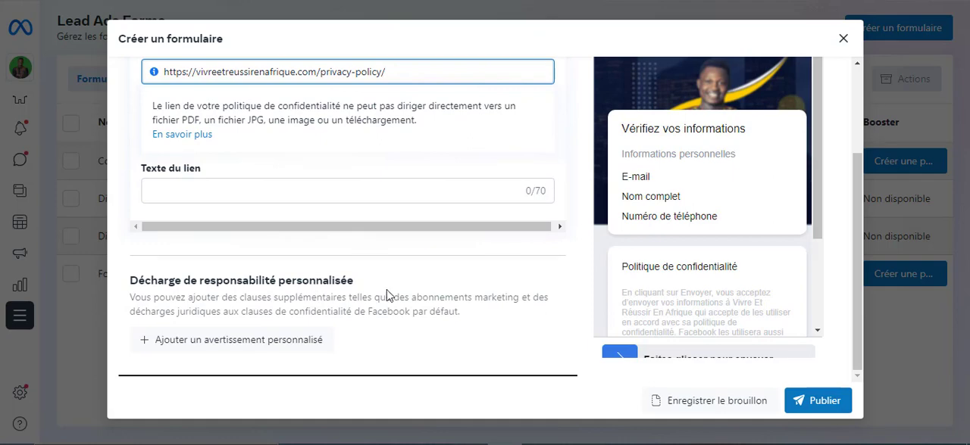
scroll(430, 294, down, 1)
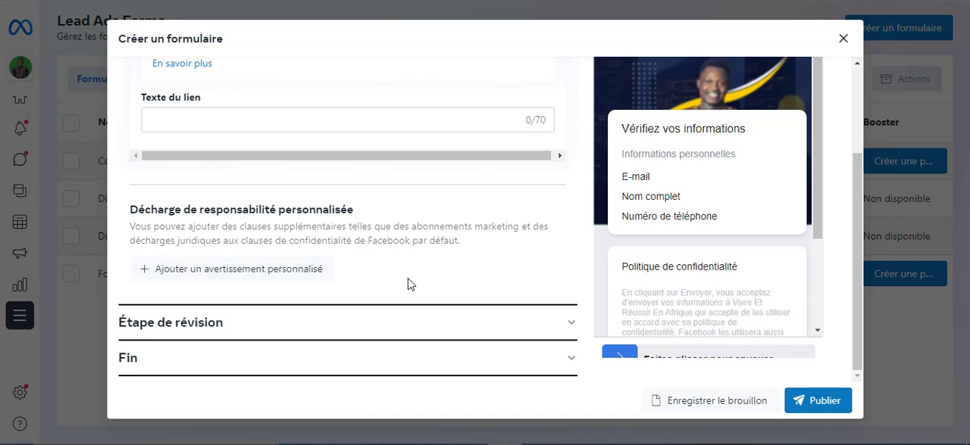
click(553, 338)
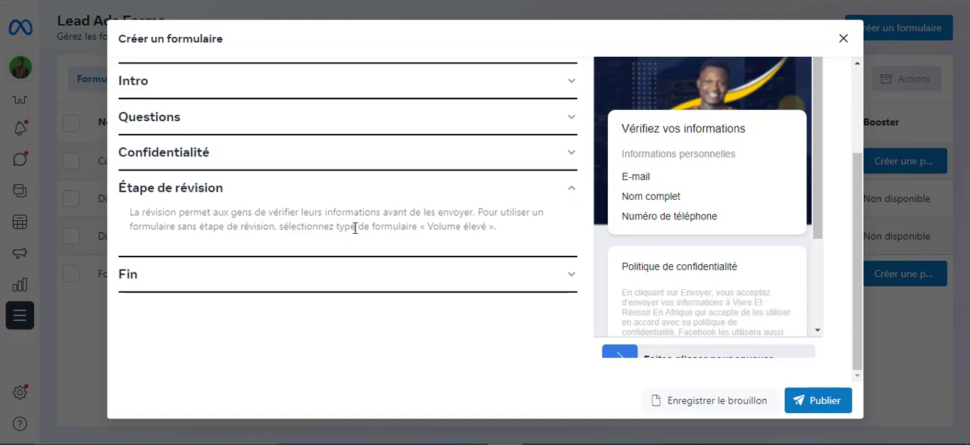
Expand the form's Fin section and review the title, description, call-to-action and link fields of the message to prospects
click(552, 276)
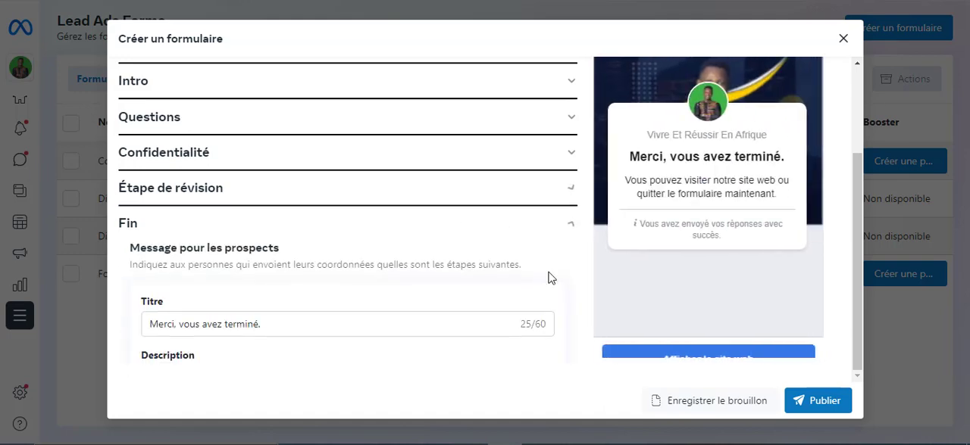
scroll(293, 230, down, 1)
scroll(288, 222, up, 2)
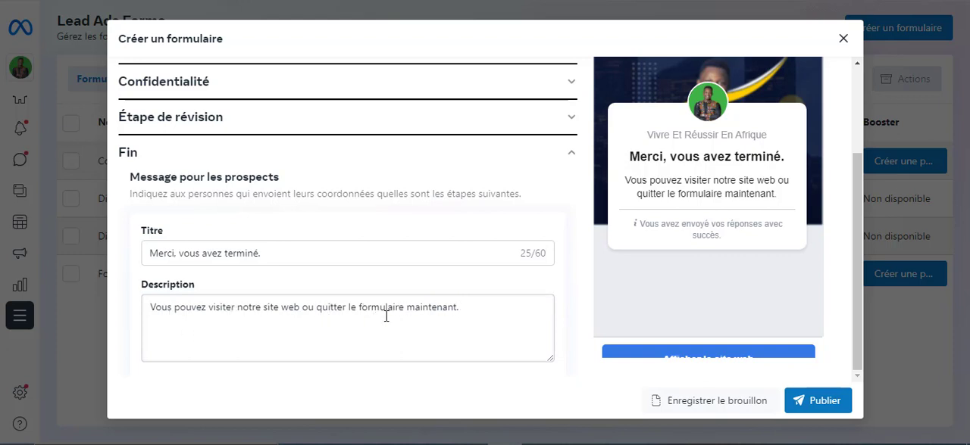
scroll(353, 327, down, 3)
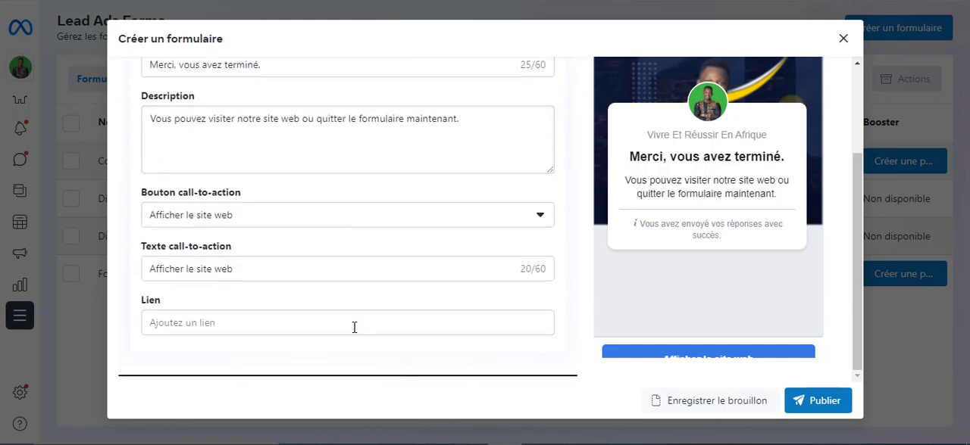
scroll(353, 326, up, 2)
scroll(352, 326, down, 2)
Try Télécharger as the ending's call-to-action button, and set it back to Afficher le site web
click(542, 220)
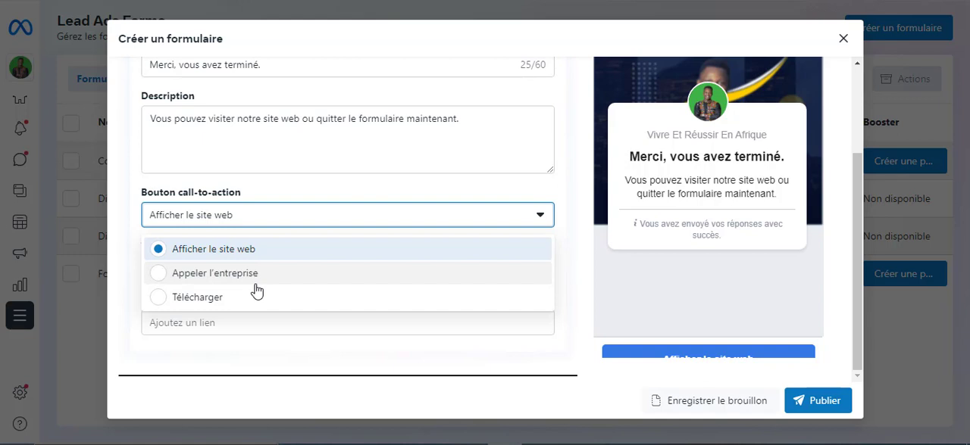
click(159, 299)
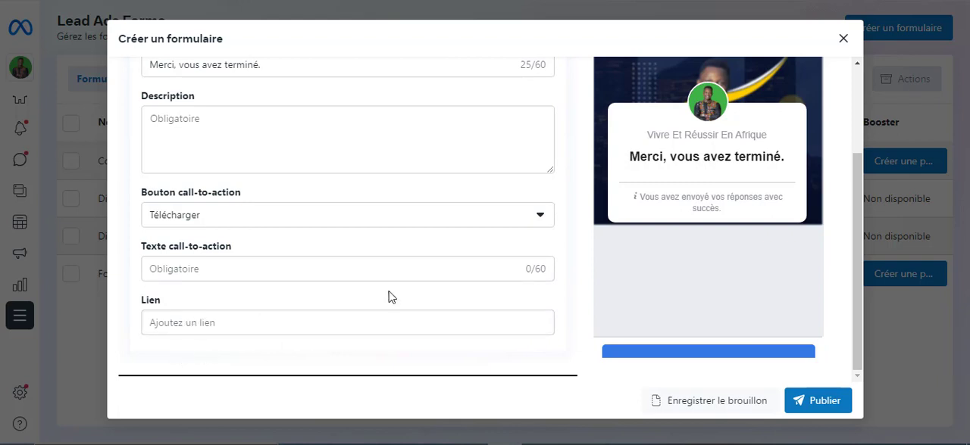
click(532, 221)
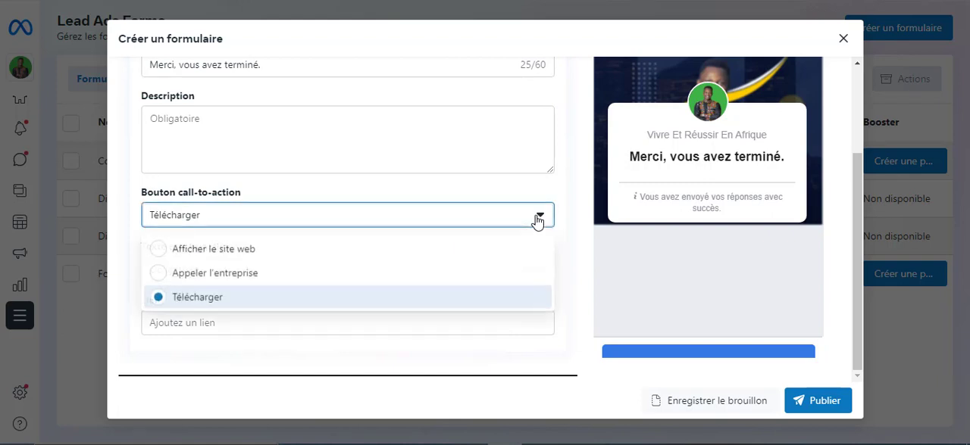
click(175, 260)
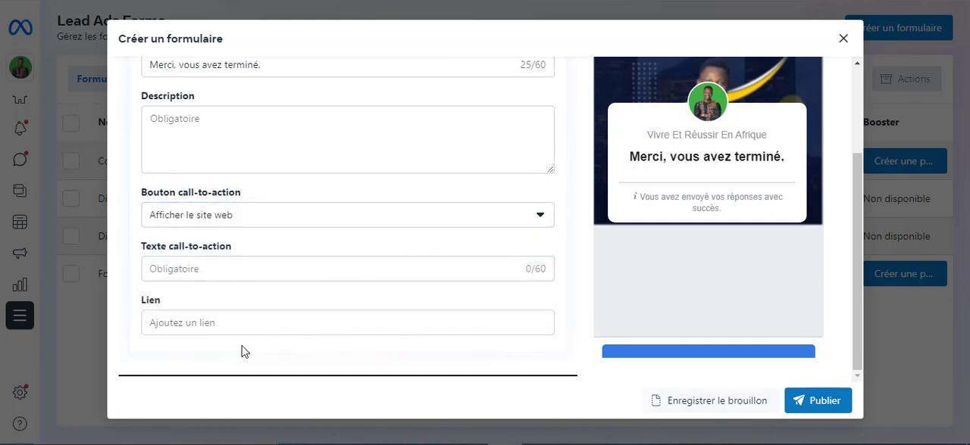
click(216, 324)
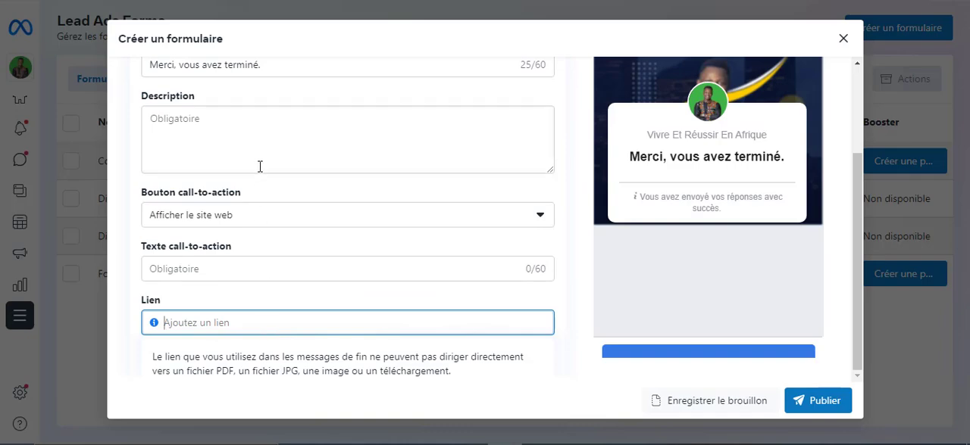
text(https://vivreetreussirenafrique.com/)
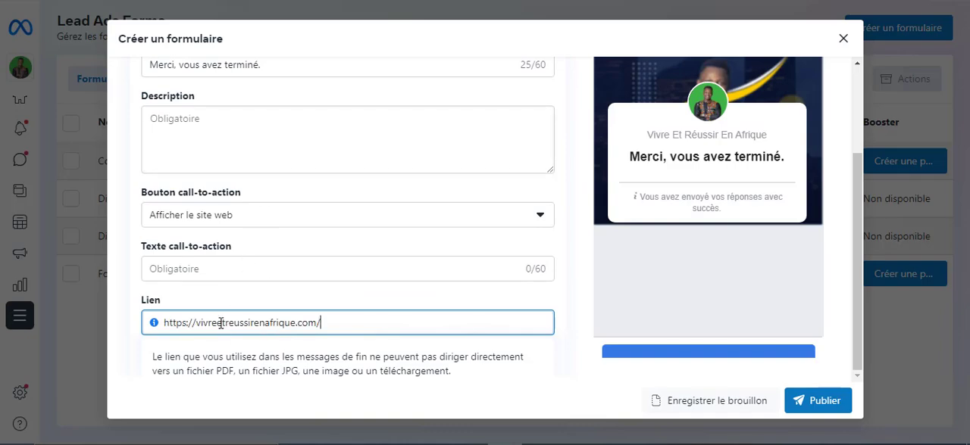
click(197, 269)
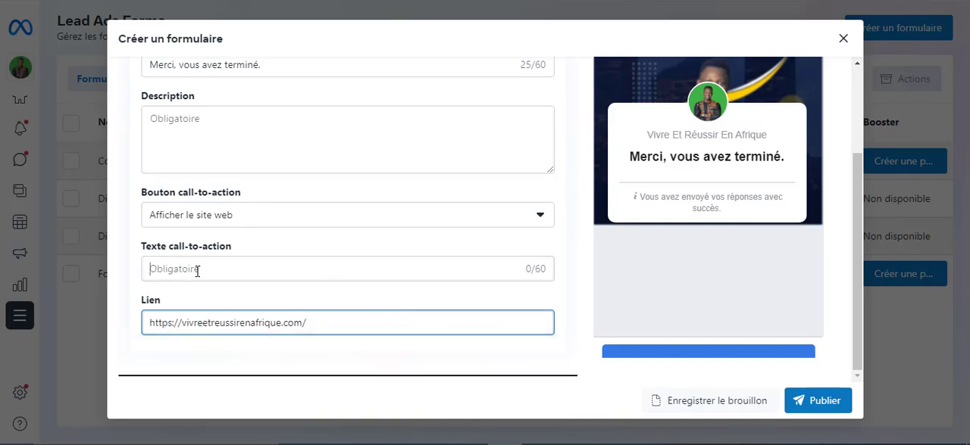
text(En)
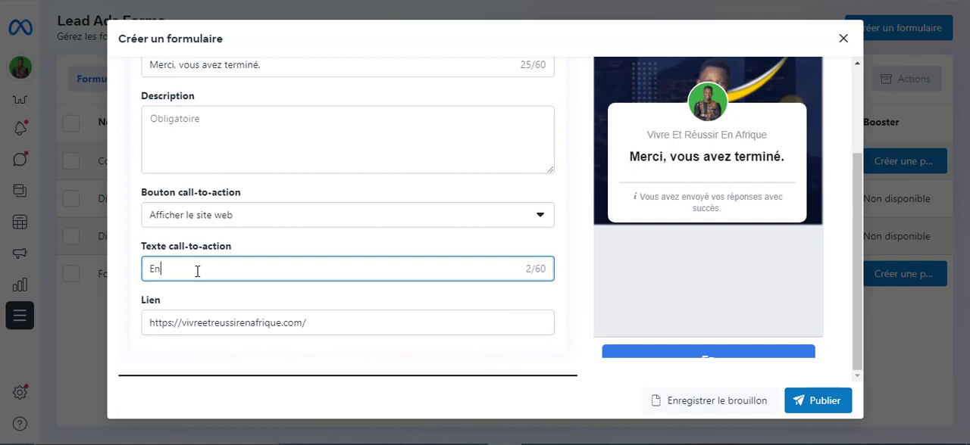
text( savoir plus)
Collapse the Fin section and try to publish the form
scroll(552, 174, up, 2)
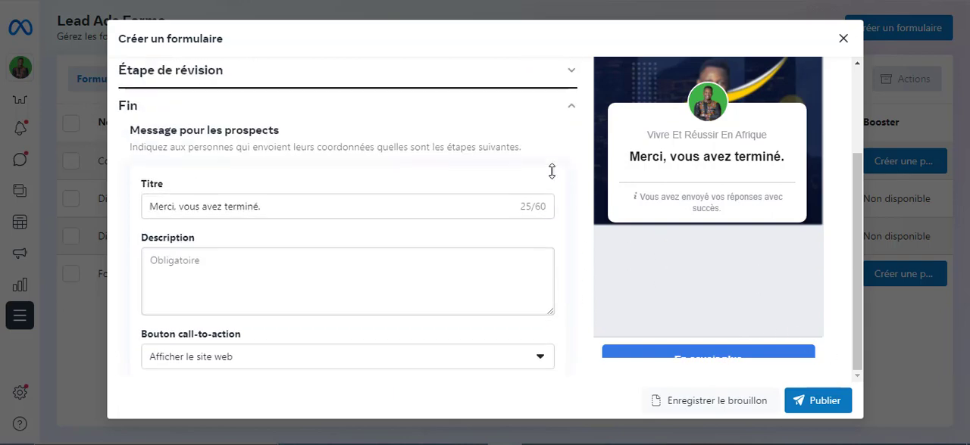
click(572, 110)
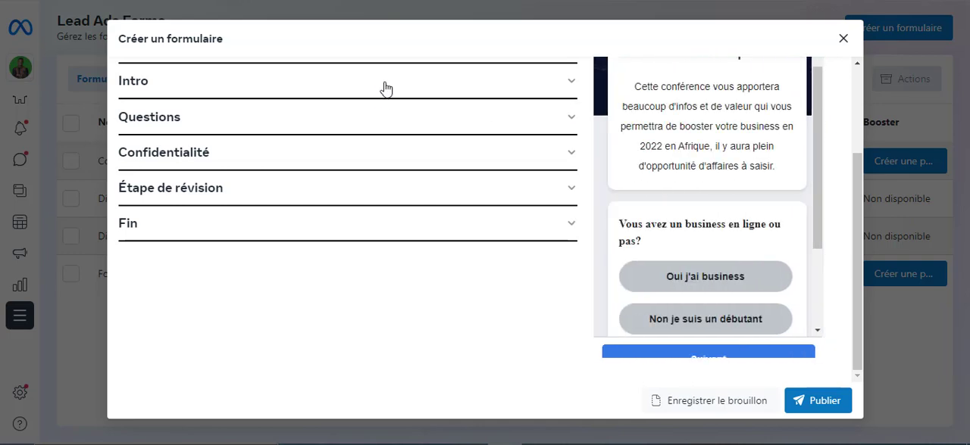
click(815, 407)
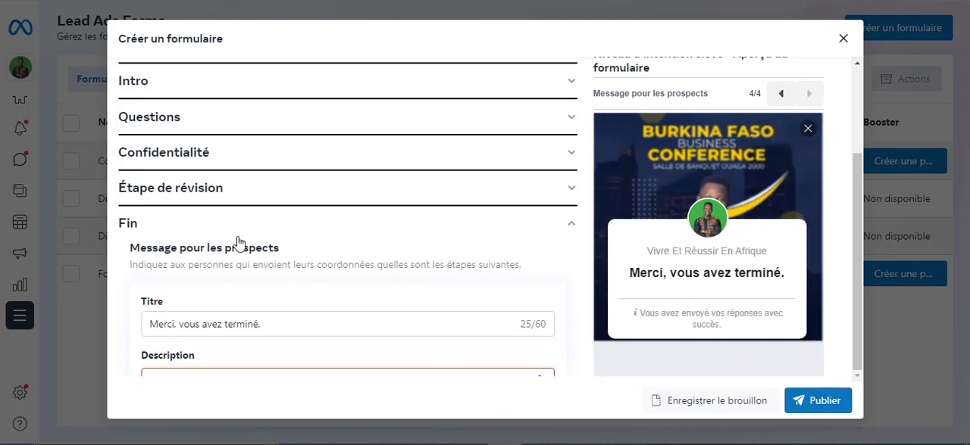
Set the ending's description to "Vous pouvez visiter votre site web ou quitter le formulaire maintenant. merci" and publish the form
scroll(238, 245, down, 4)
scroll(266, 249, up, 1)
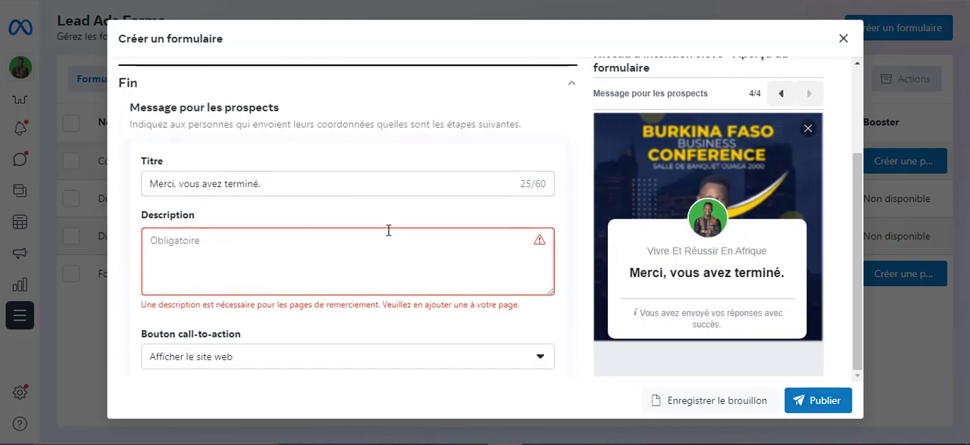
click(281, 242)
text(Vous pouvez visiter votre site web ou quitter le formulaire maintenant. merci)
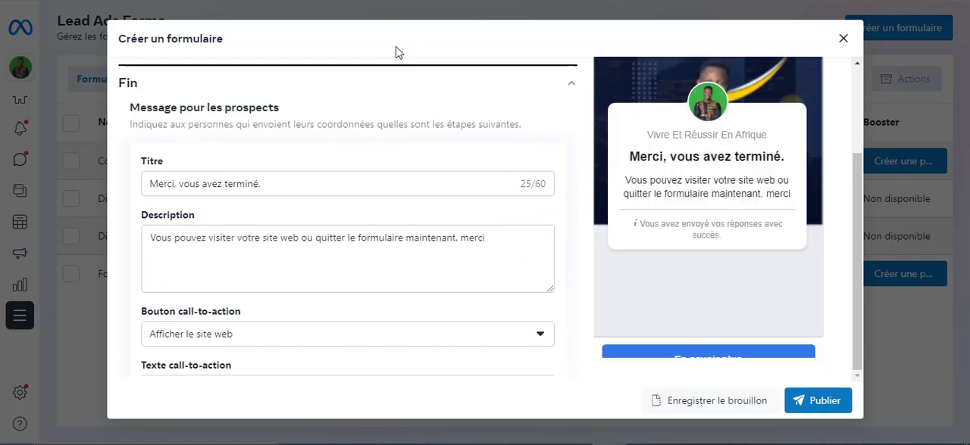
scroll(265, 269, down, 1)
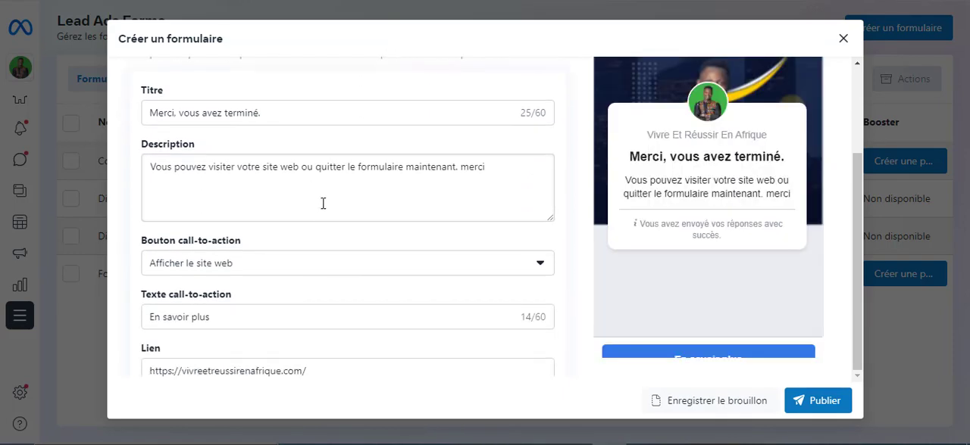
scroll(321, 227, down, 1)
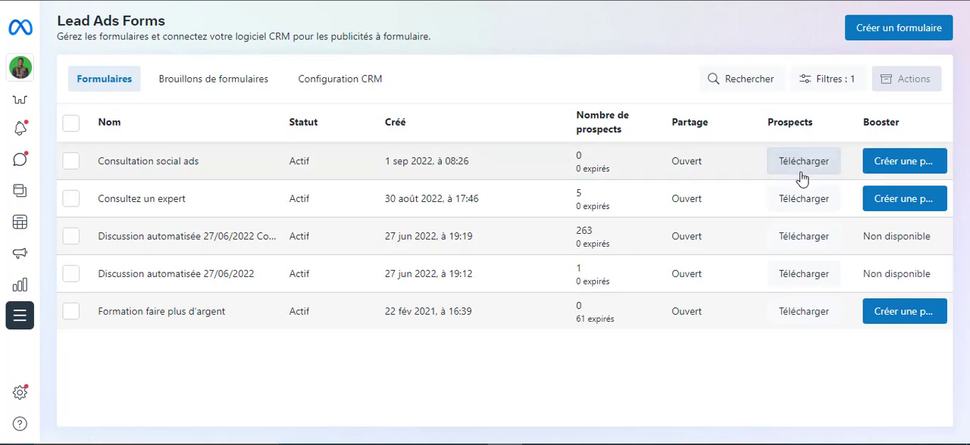
Download the new prospects of the form "Discussion automatisée 27/06/2022 Copie" as a CSV file and open the file
click(806, 241)
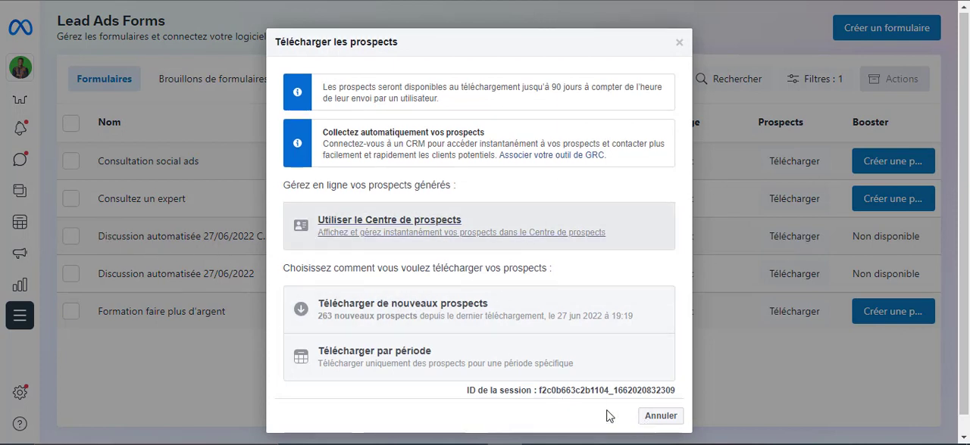
scroll(500, 363, down, 1)
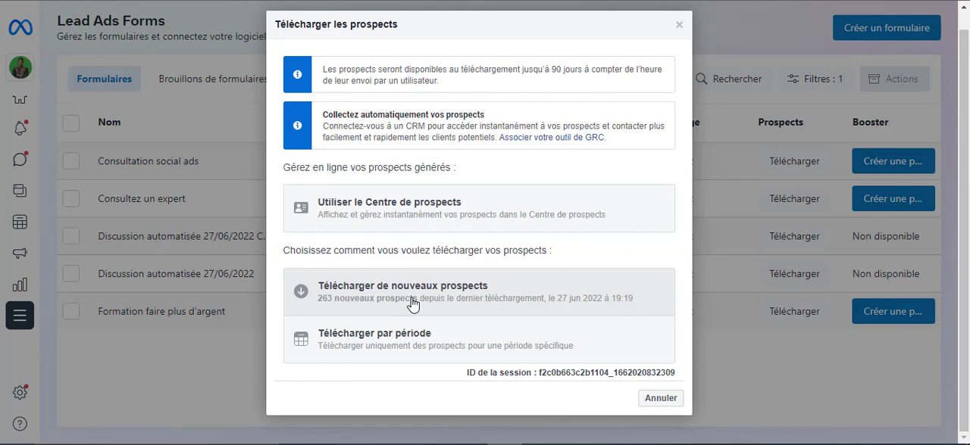
click(411, 302)
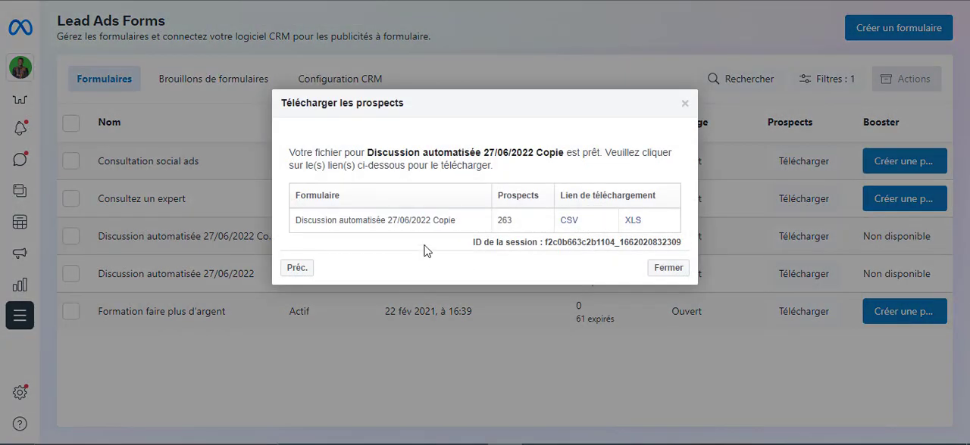
click(569, 222)
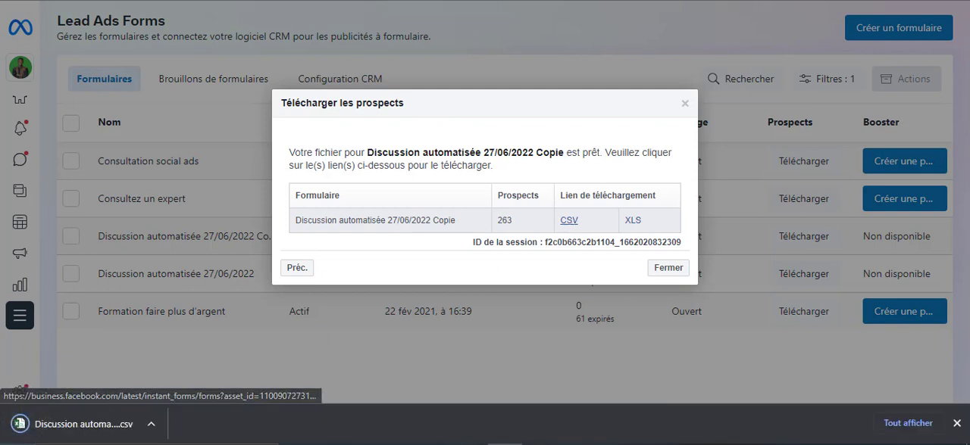
click(85, 428)
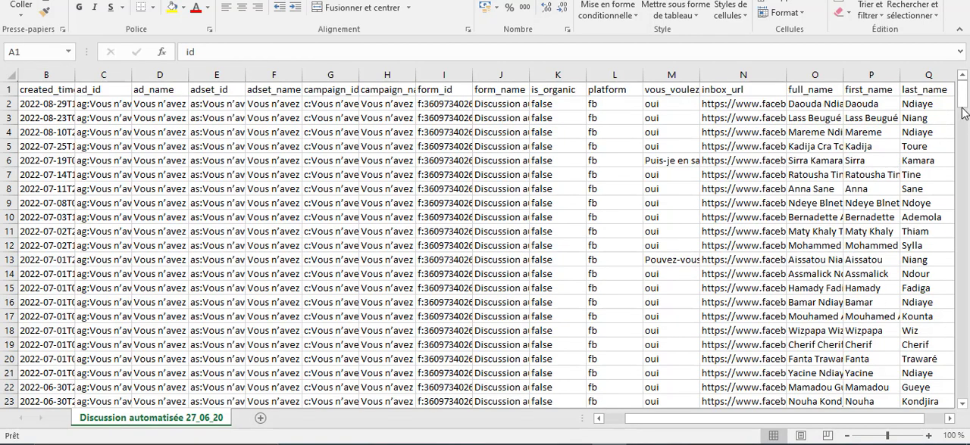
Examine the lead data in the exported spreadsheets across to the phone number column, and return to Meta Business Suite to close the download dialog
mouse_move(962, 97)
mouse_down()
mouse_move(963, 355)
mouse_move(957, 88)
mouse_up()
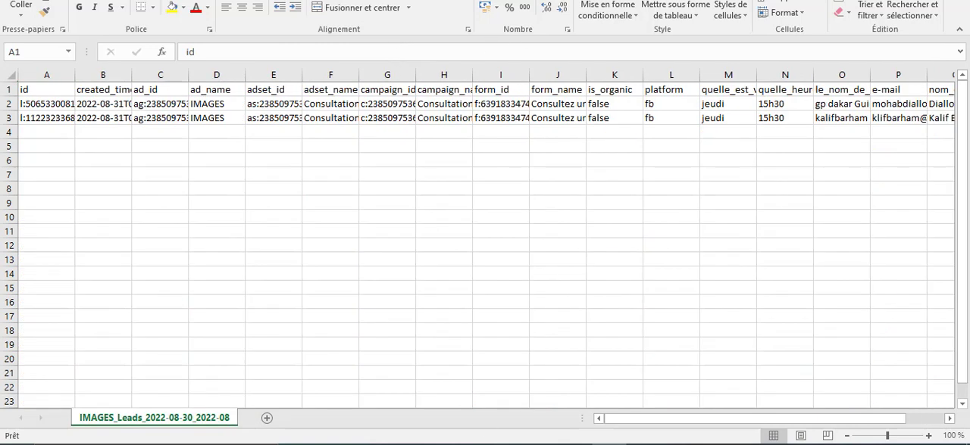
click(693, 424)
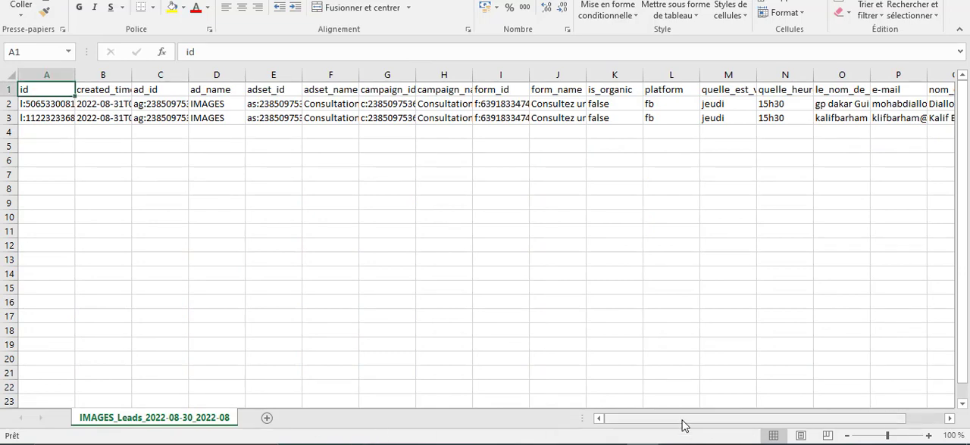
drag(682, 426, 792, 427)
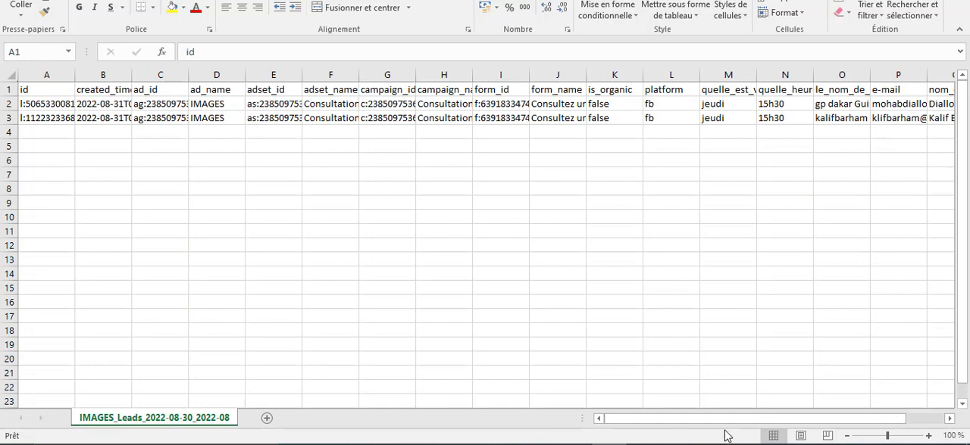
click(692, 422)
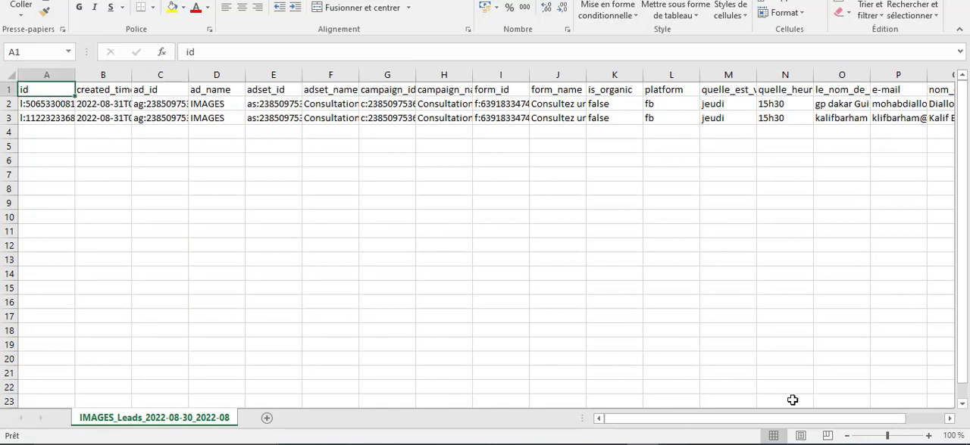
drag(682, 426, 790, 424)
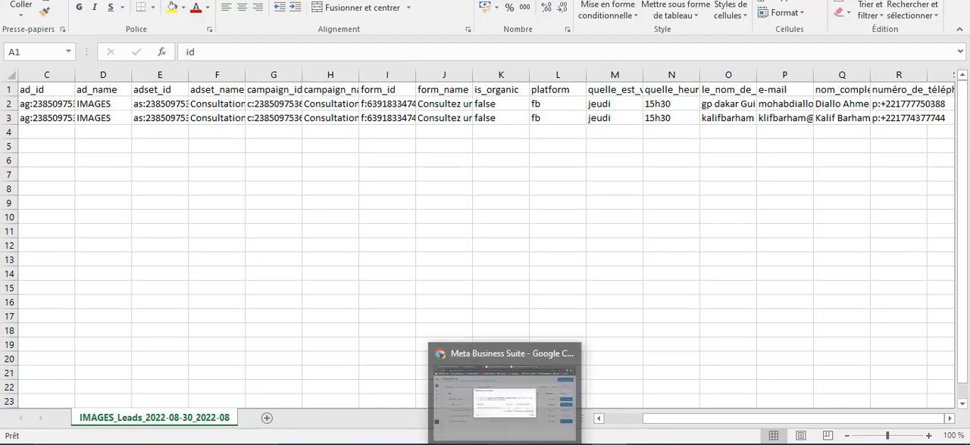
click(508, 409)
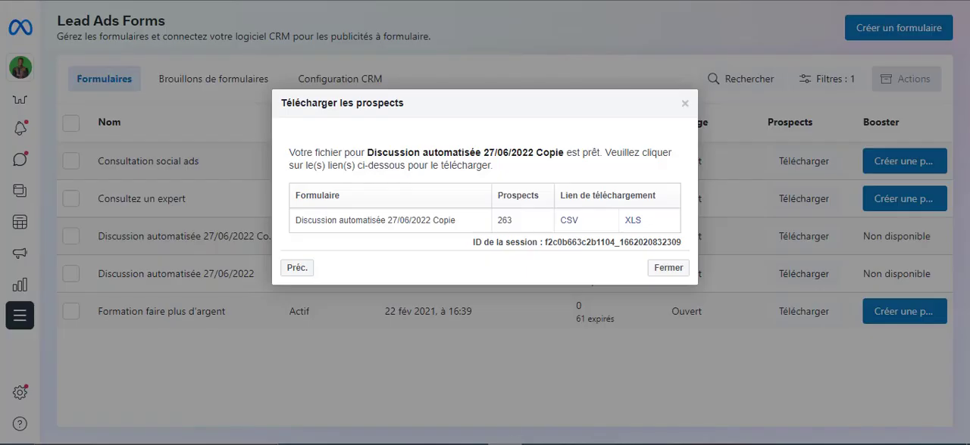
click(664, 269)
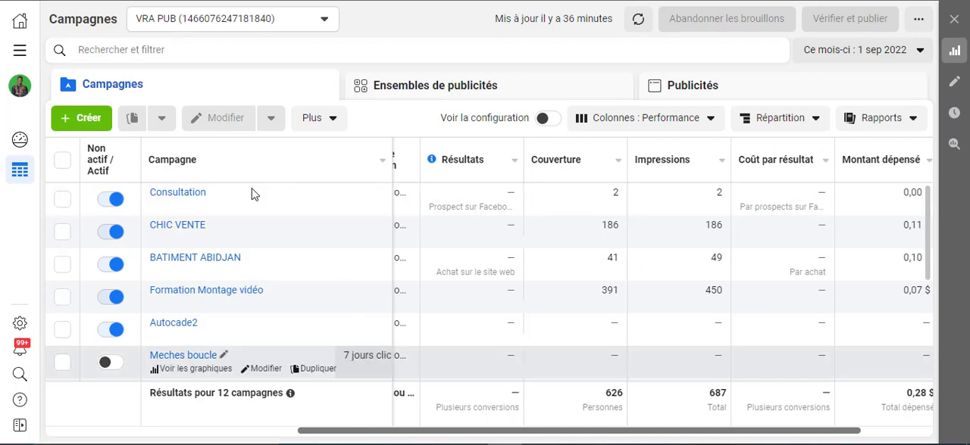
Create a new campaign with the Prospects objective in the VRA PUB ad account
click(82, 121)
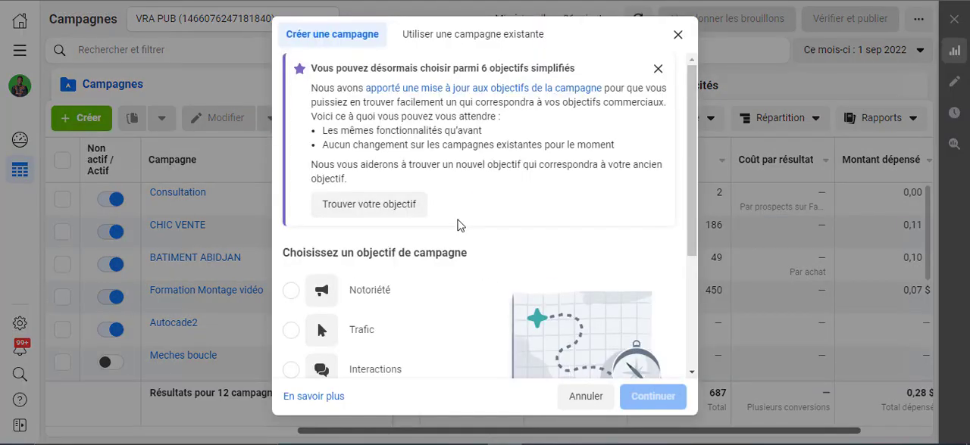
scroll(457, 223, down, 3)
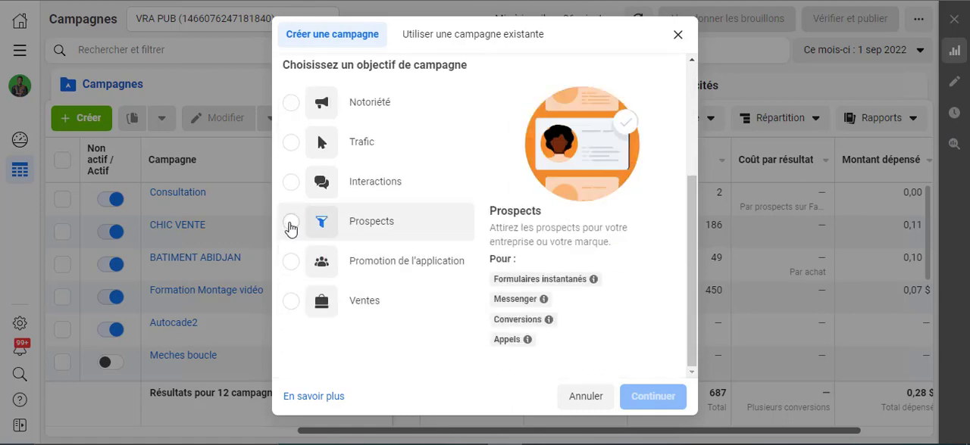
click(291, 226)
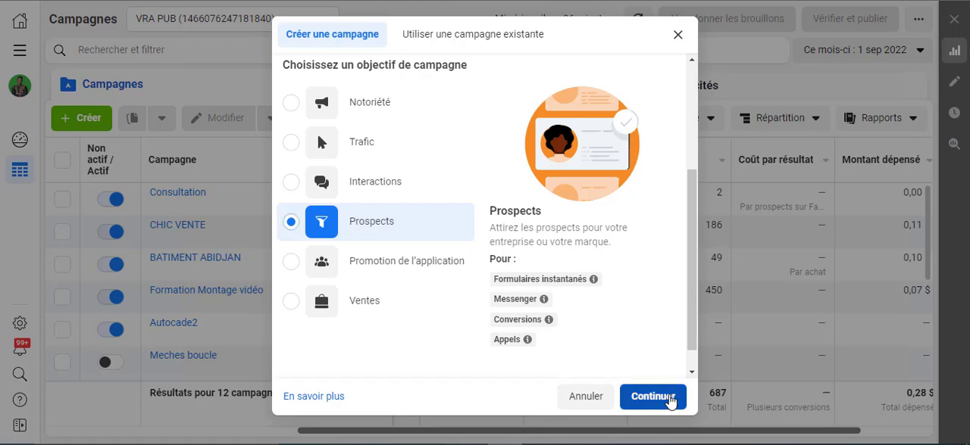
click(671, 400)
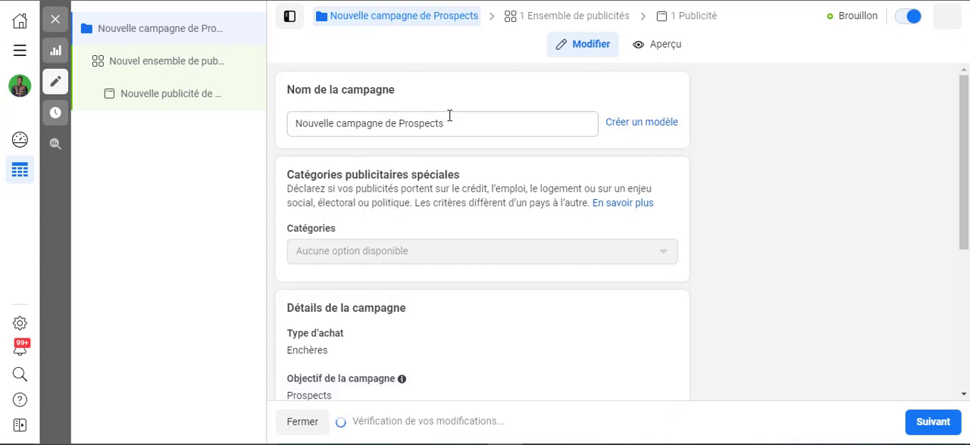
Rename the campaign as Prospects
triple_click(450, 123)
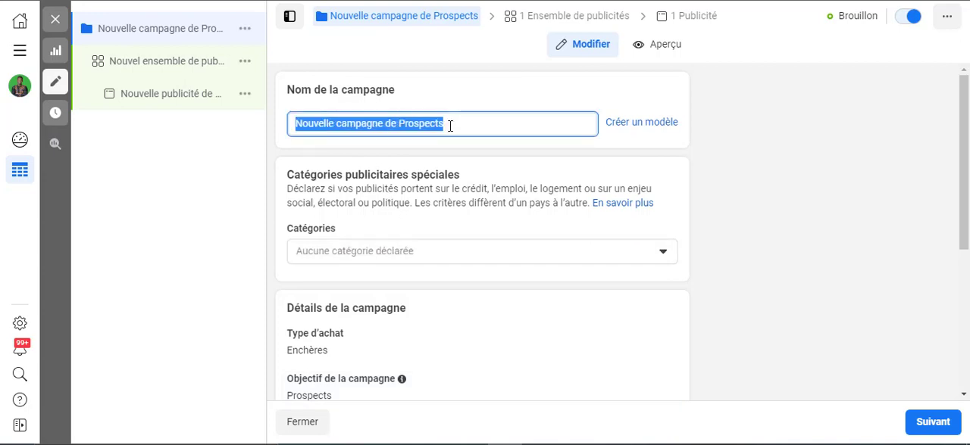
text(P)
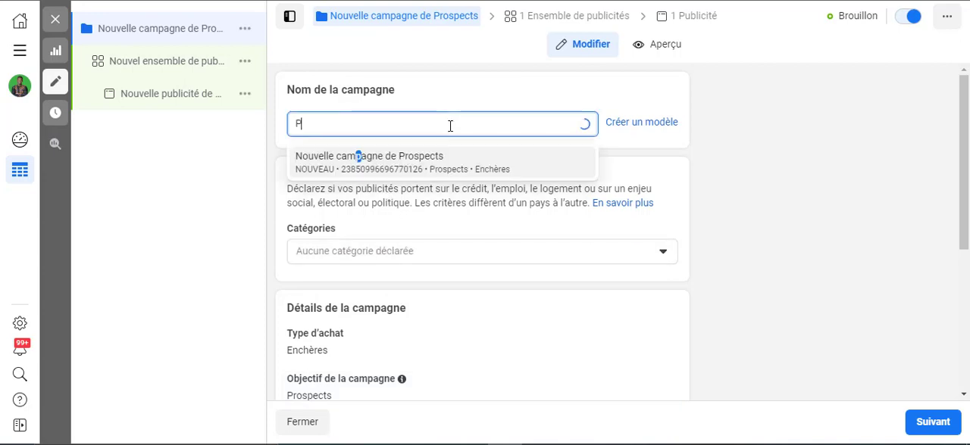
text(rospe)
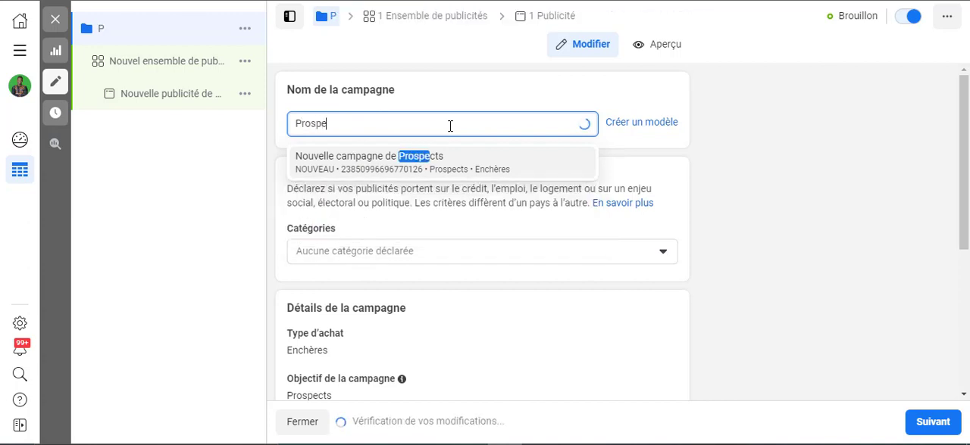
text(cts)
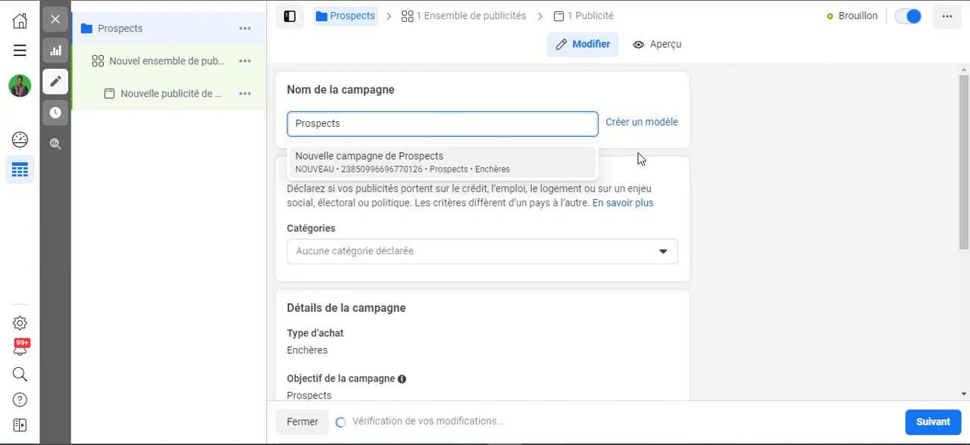
click(720, 148)
Enable the Advantage campaign budget with a daily budget of 10,00 $ and continue to the ad set
scroll(444, 242, down, 3)
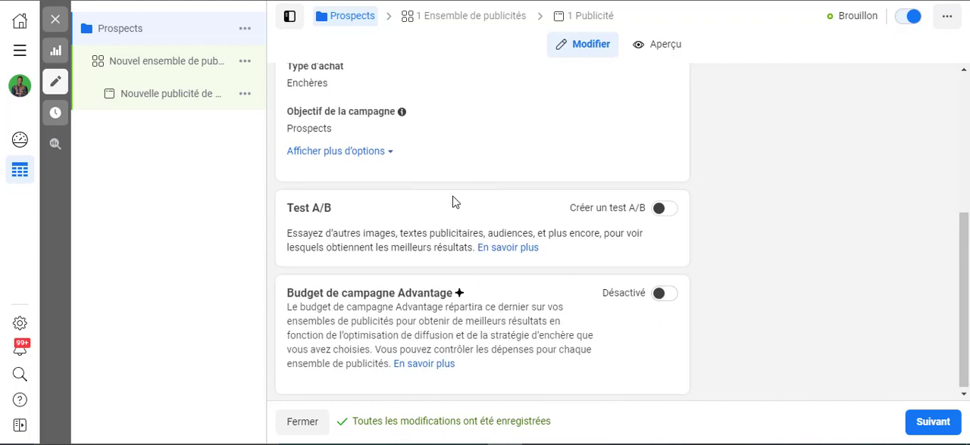
scroll(454, 202, up, 3)
scroll(453, 202, down, 3)
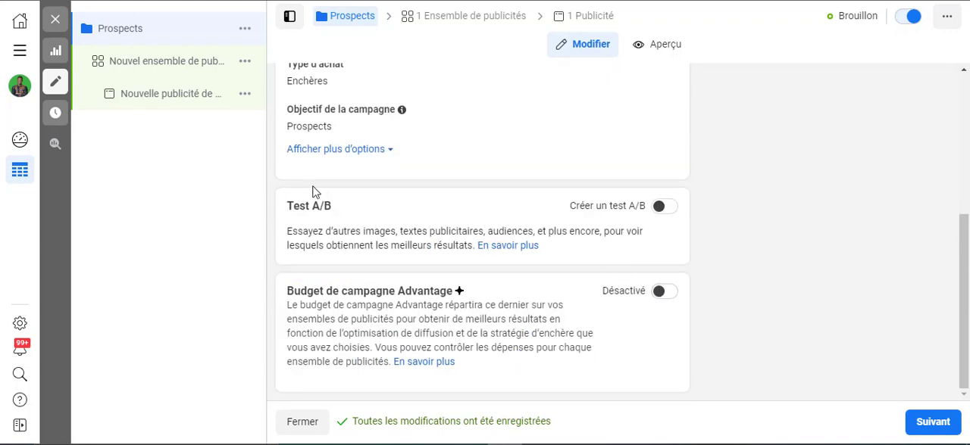
click(661, 294)
scroll(483, 279, down, 3)
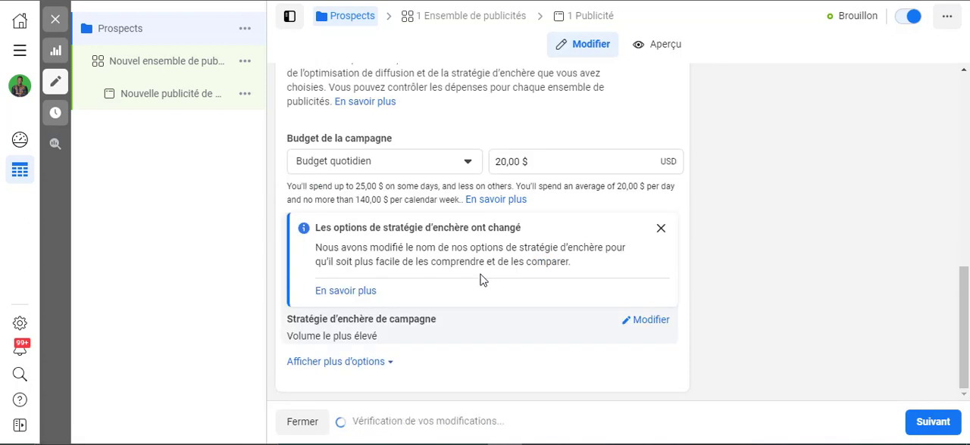
click(503, 161)
key(BackSpace)
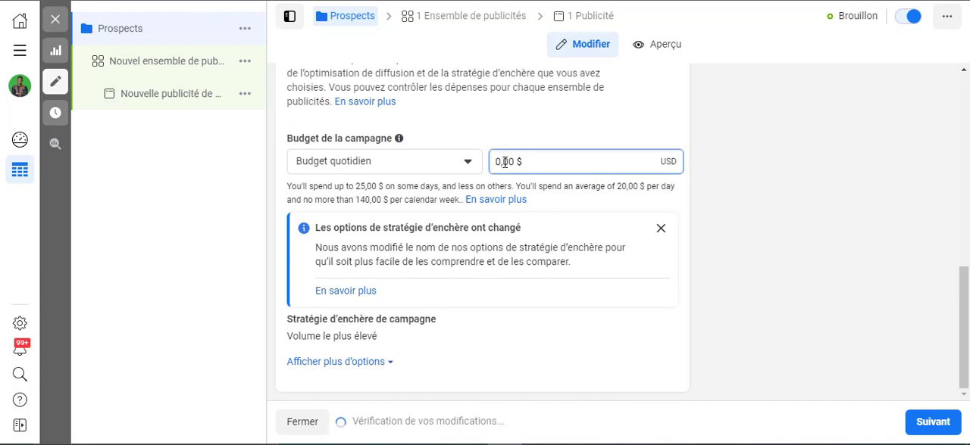
text(1)
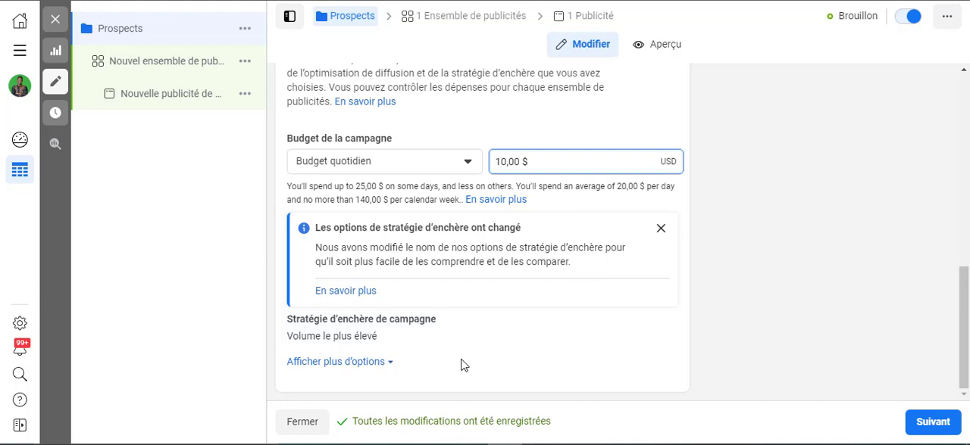
click(467, 164)
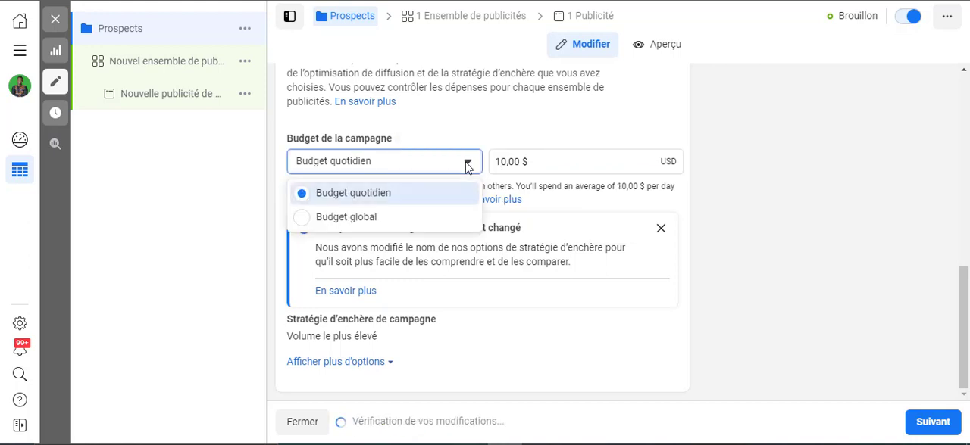
click(466, 164)
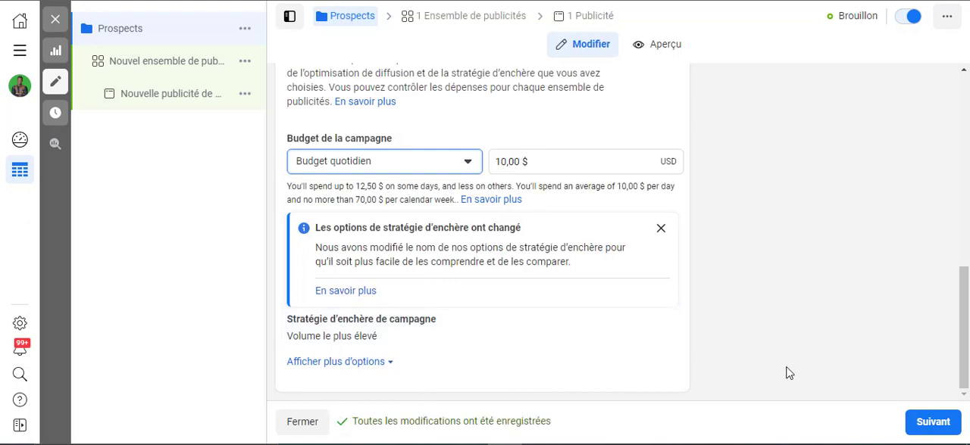
click(935, 433)
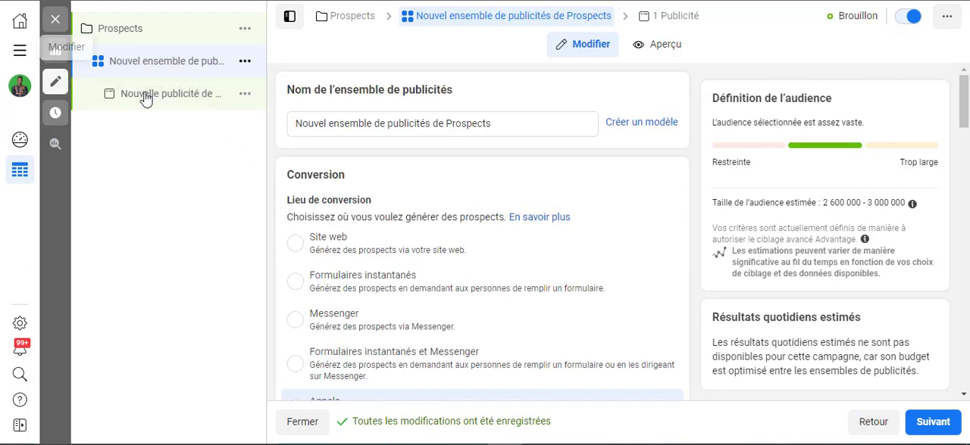
Rename the ad set as "pros- 30 a 50"
click(506, 127)
drag(493, 123, 250, 159)
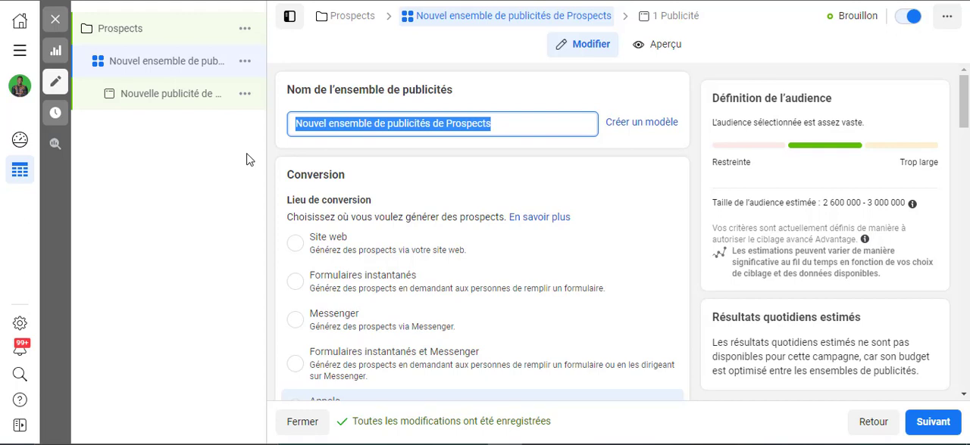
text(pros)
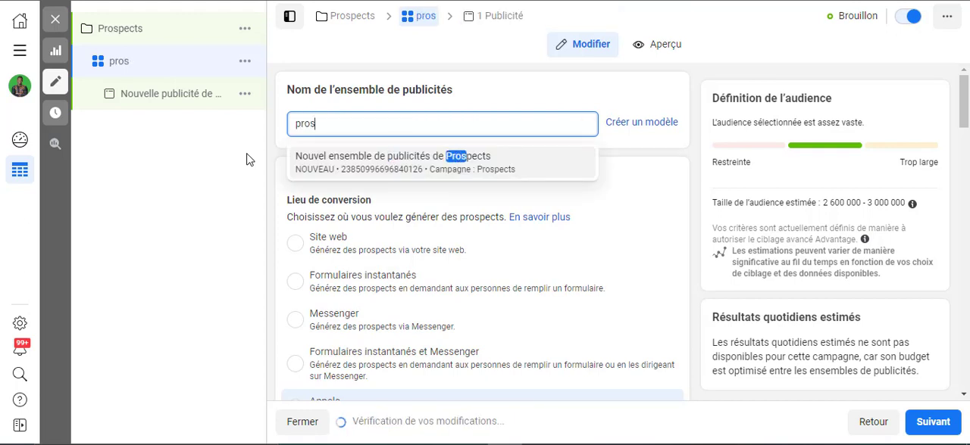
text(- 2)
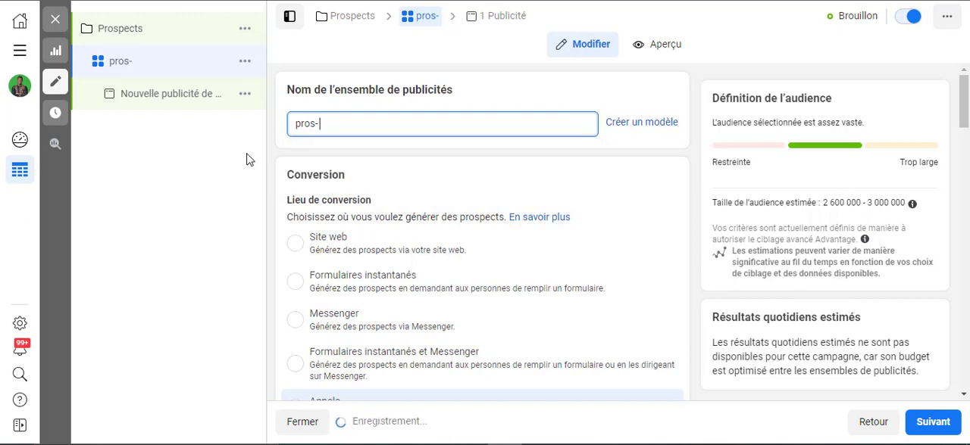
key(BackSpace)
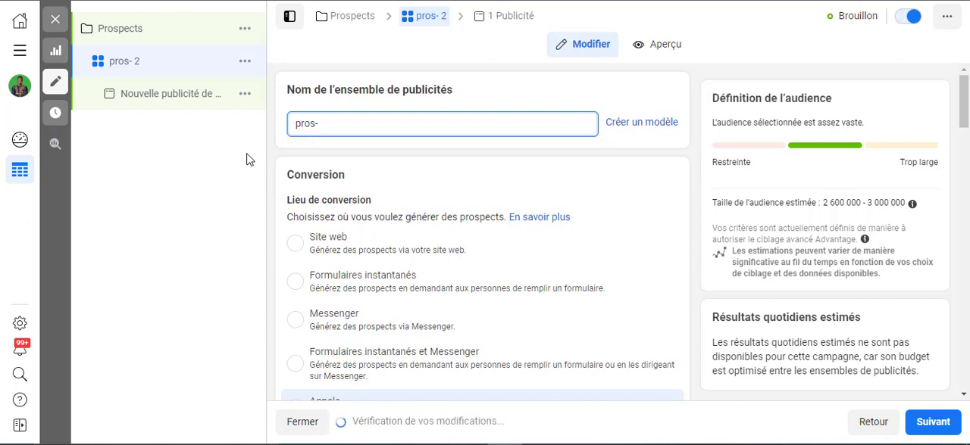
text(30)
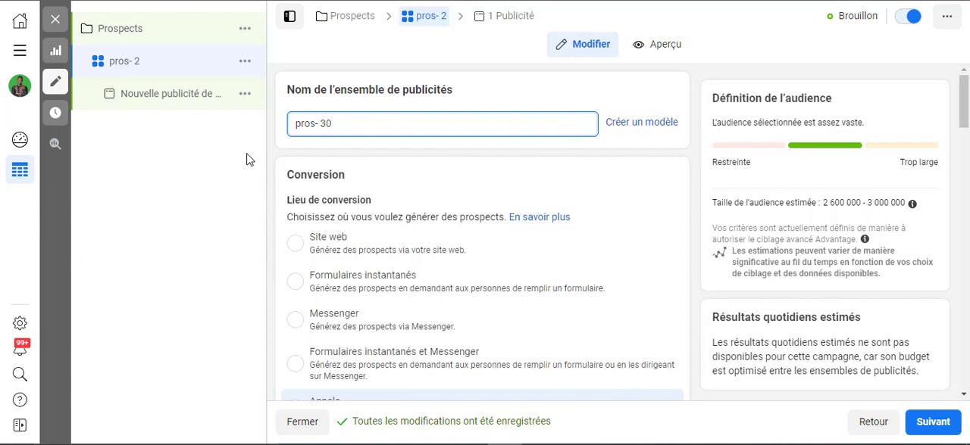
text( a)
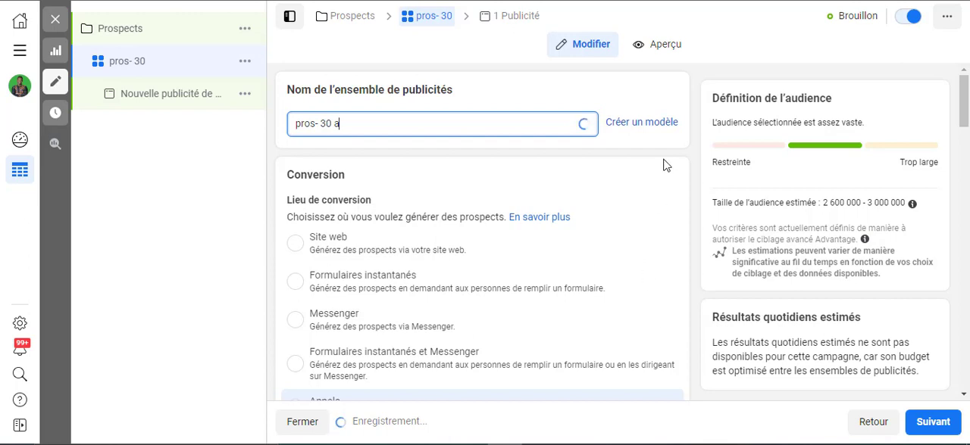
text(50)
Set the ad set's conversion location to Formulaires instantanés
scroll(664, 165, down, 1)
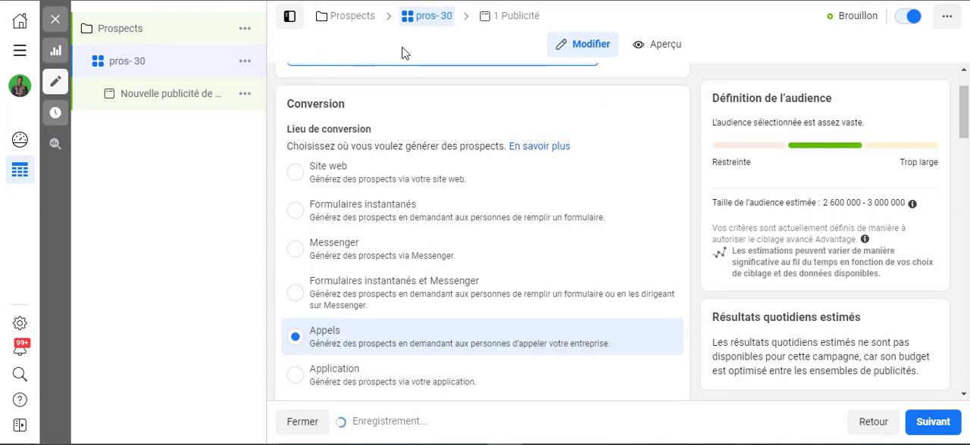
scroll(404, 53, down, 6)
scroll(487, 216, up, 3)
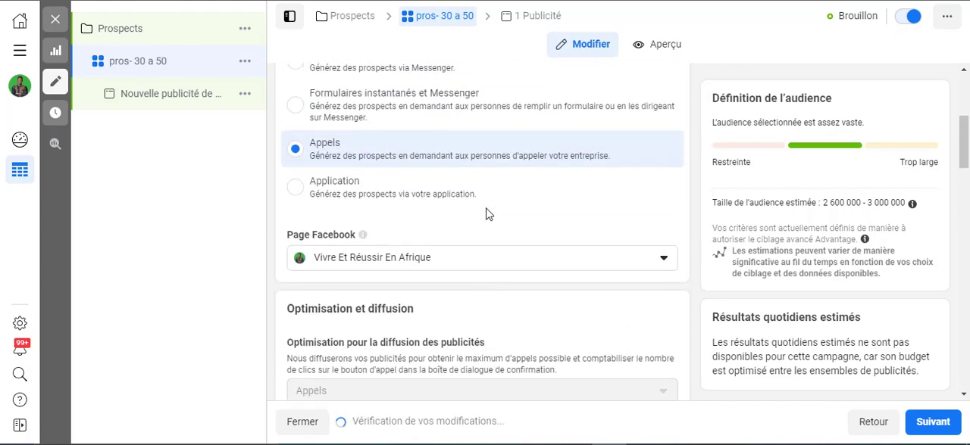
scroll(487, 216, up, 3)
scroll(439, 212, down, 2)
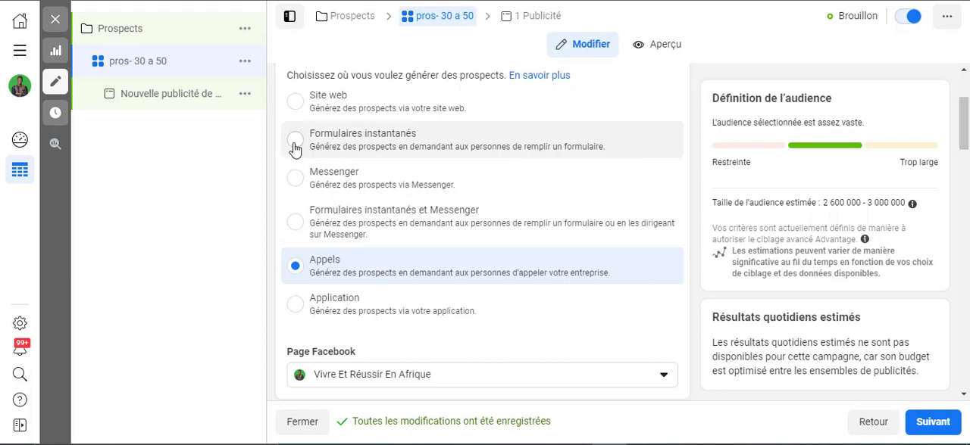
click(296, 143)
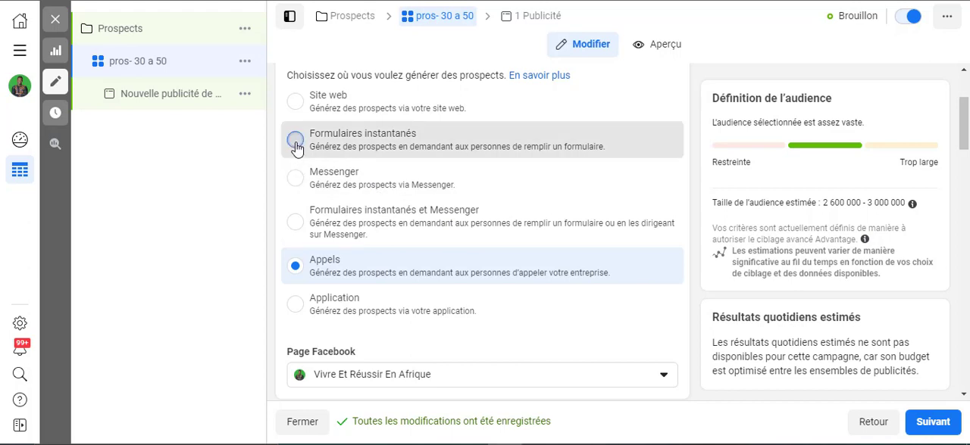
click(489, 152)
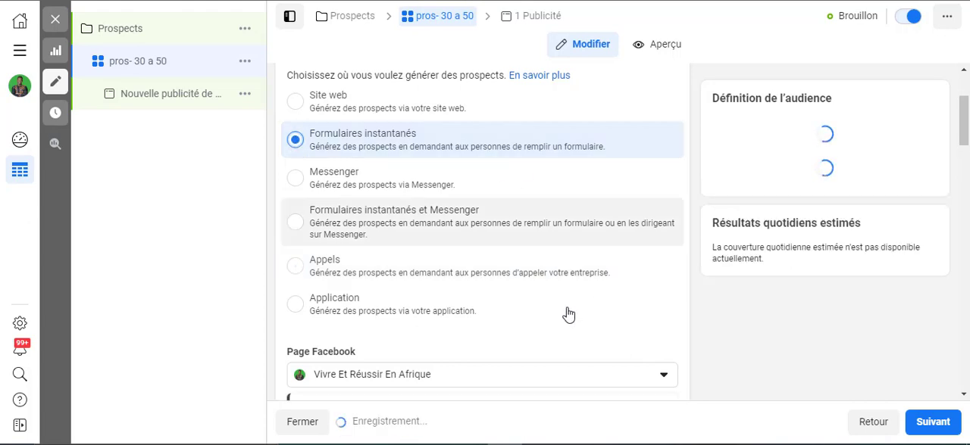
Examine the ad set's Facebook Page, dynamic content, delivery optimisation, schedule and audience settings
scroll(558, 279, down, 6)
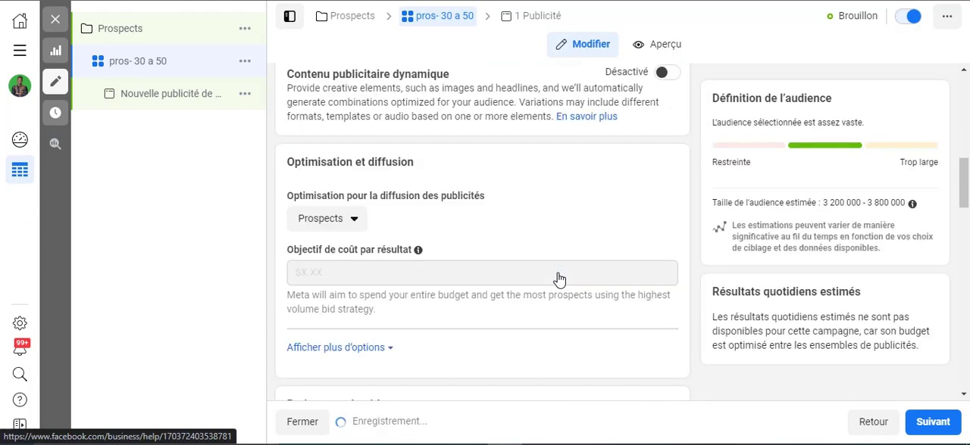
scroll(559, 279, up, 4)
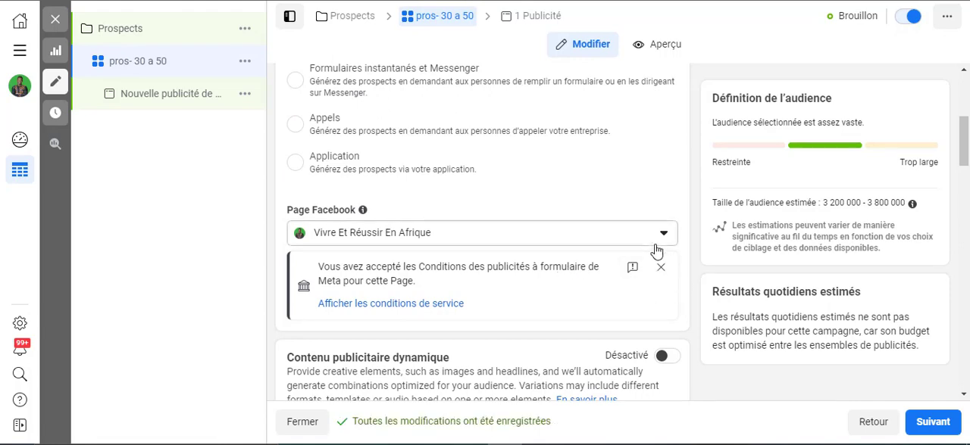
scroll(513, 262, down, 5)
scroll(513, 266, up, 3)
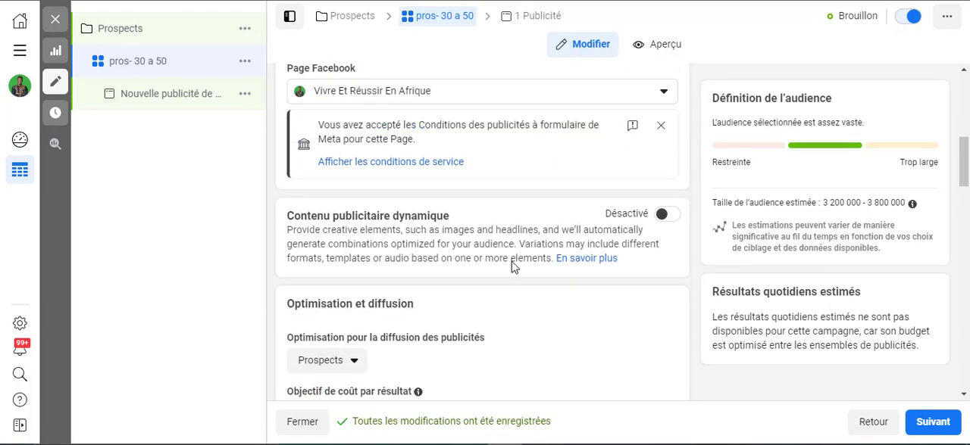
scroll(511, 267, down, 5)
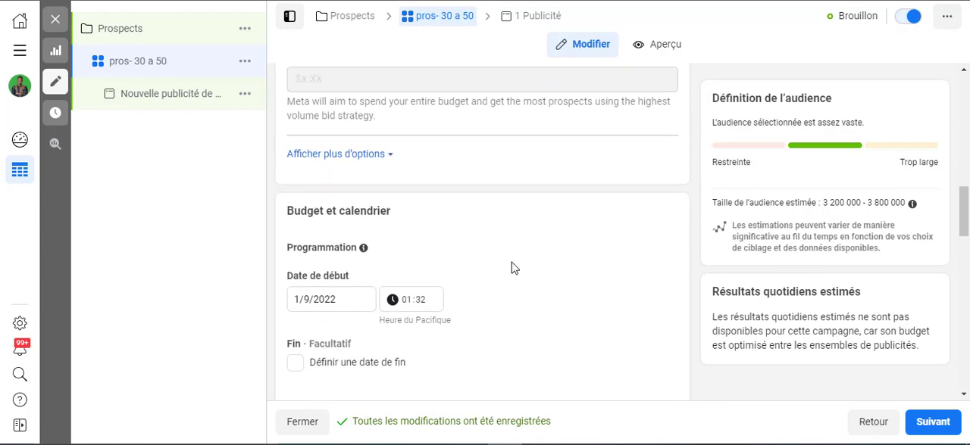
scroll(511, 266, up, 1)
scroll(512, 267, down, 1)
scroll(512, 267, up, 3)
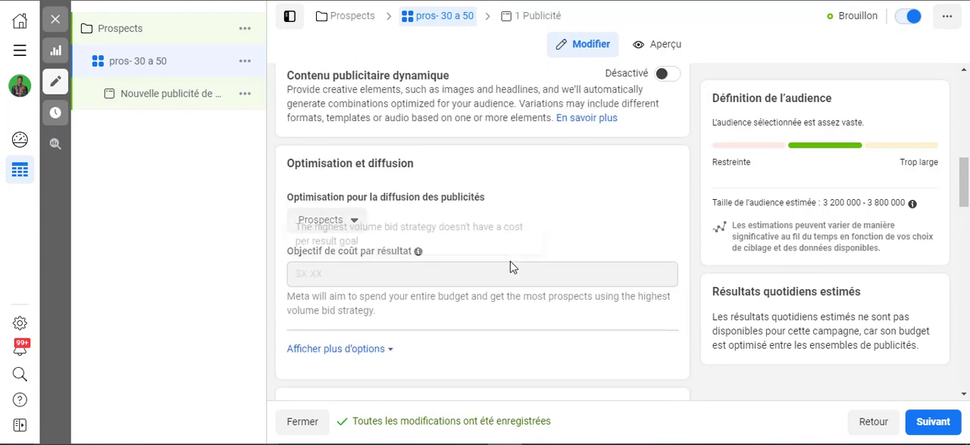
scroll(512, 266, up, 2)
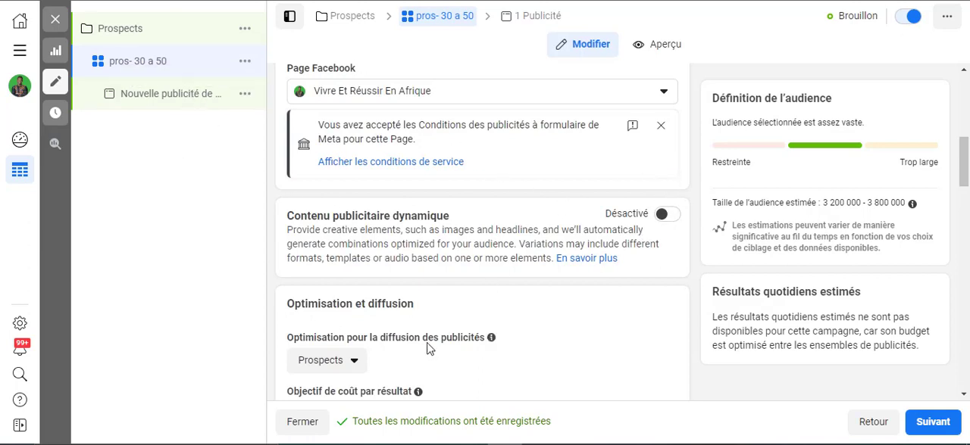
scroll(428, 349, down, 6)
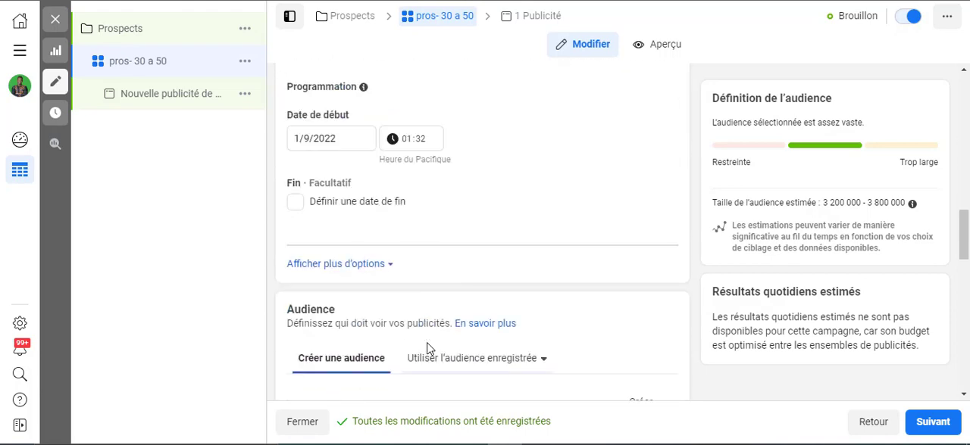
scroll(429, 349, up, 3)
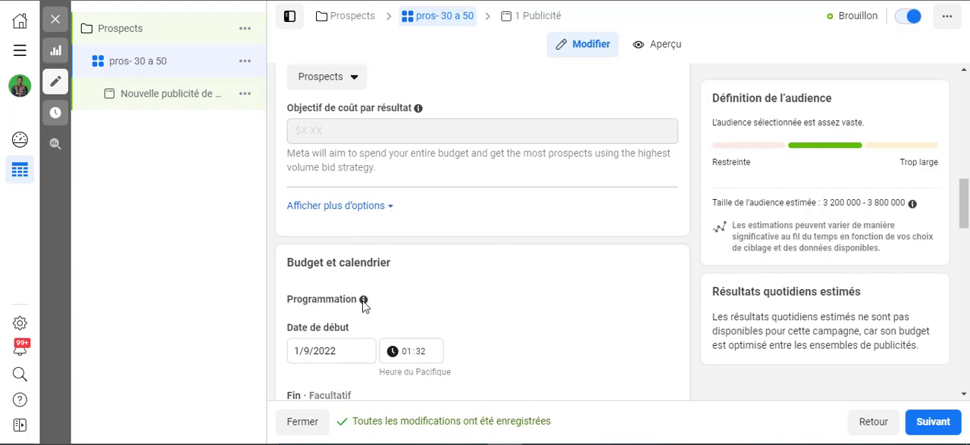
scroll(366, 308, down, 1)
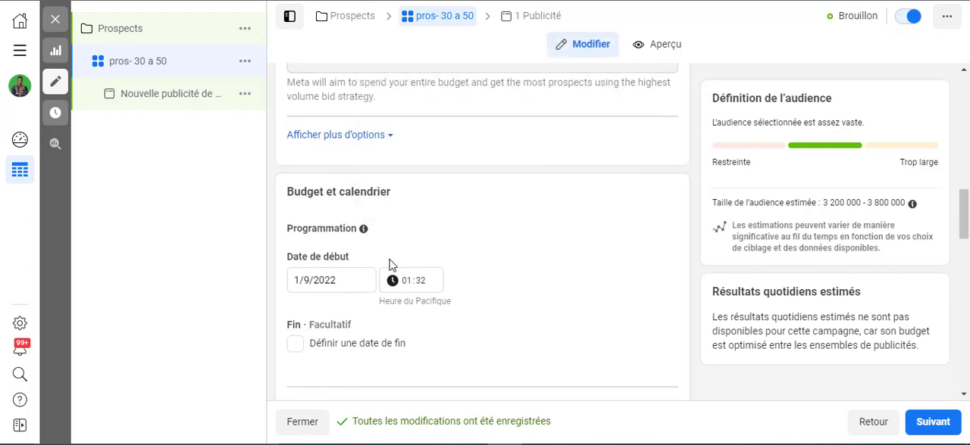
scroll(297, 339, down, 1)
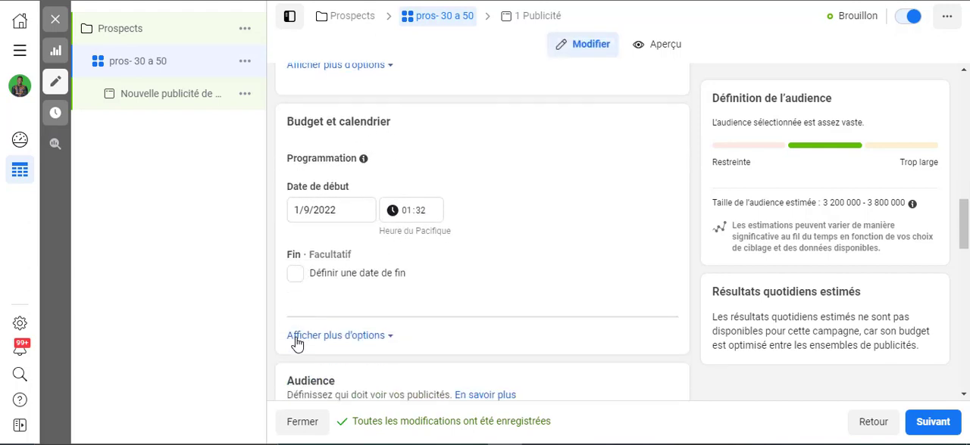
scroll(411, 309, down, 6)
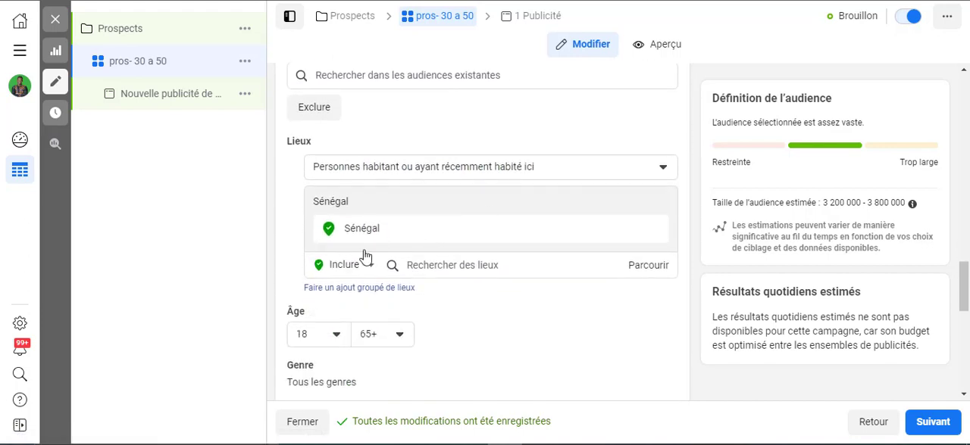
scroll(417, 208, up, 2)
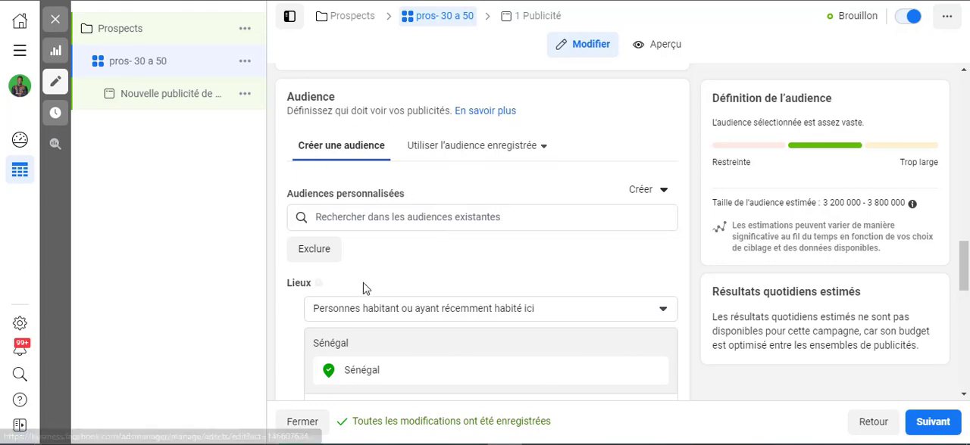
Keep the ad set's default audience and Advantage+ placements and continue to the ad level
scroll(375, 292, down, 5)
scroll(420, 224, down, 1)
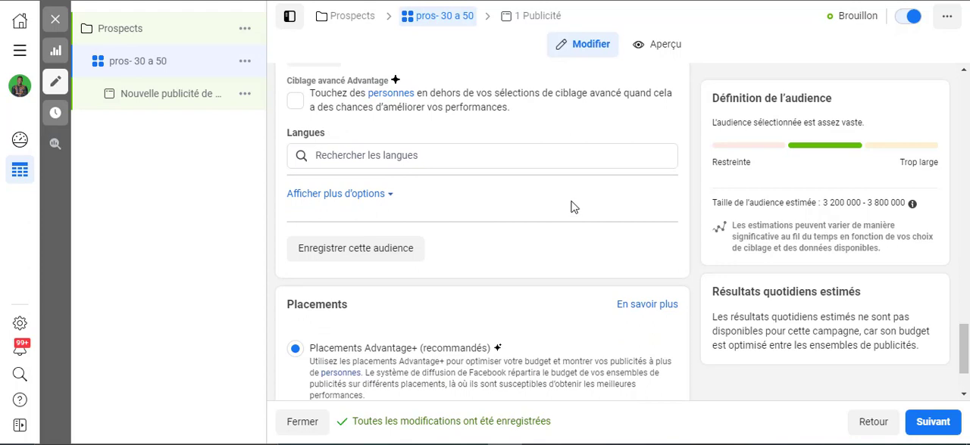
scroll(573, 208, down, 1)
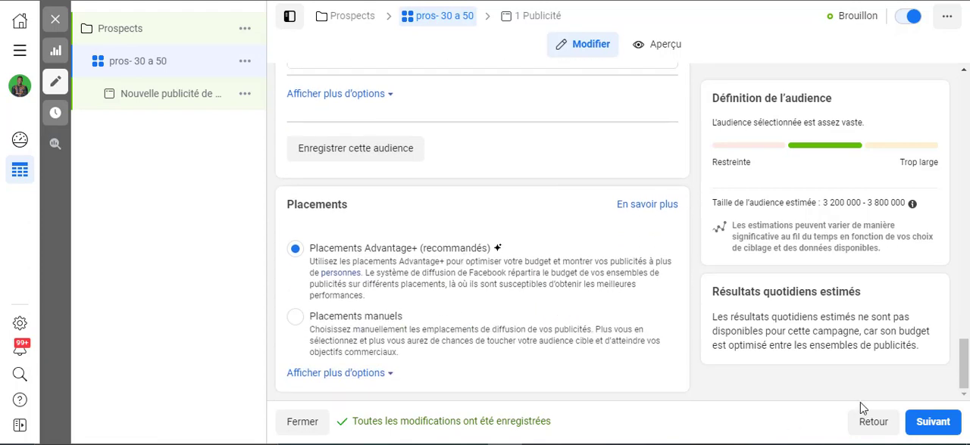
click(922, 427)
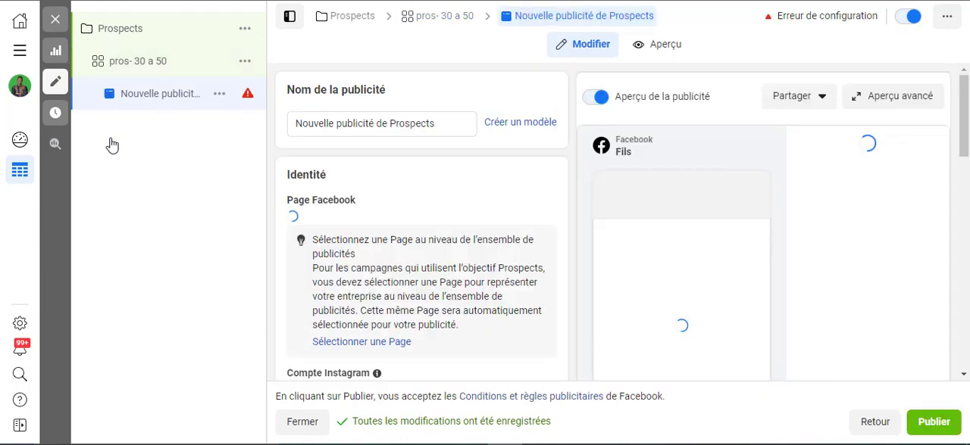
Examine the new ad's name, identity, format, content, call-to-action and instant form destination settings
click(457, 126)
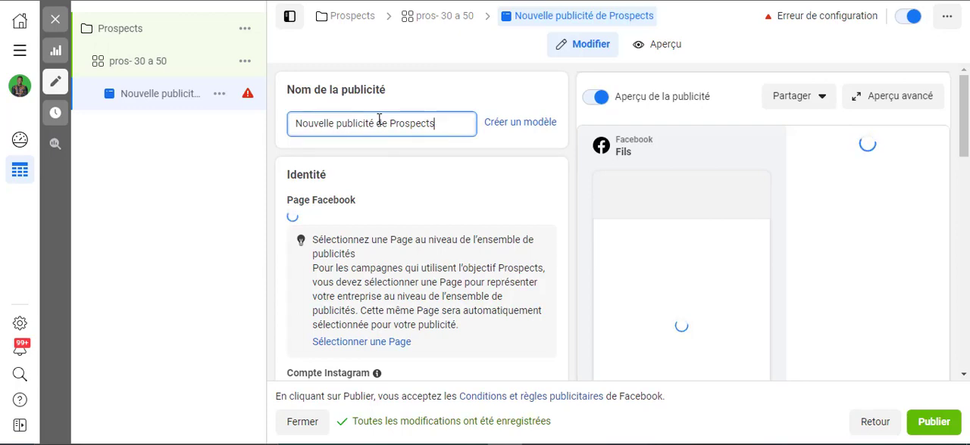
scroll(429, 359, down, 1)
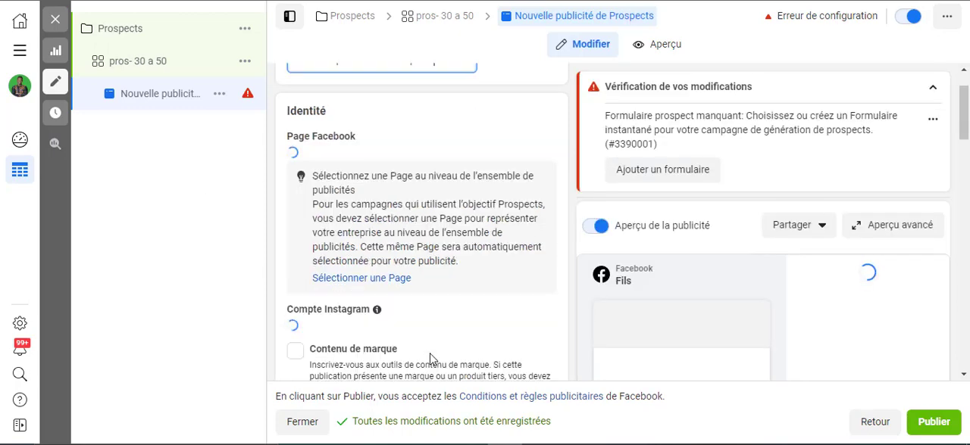
scroll(429, 359, down, 5)
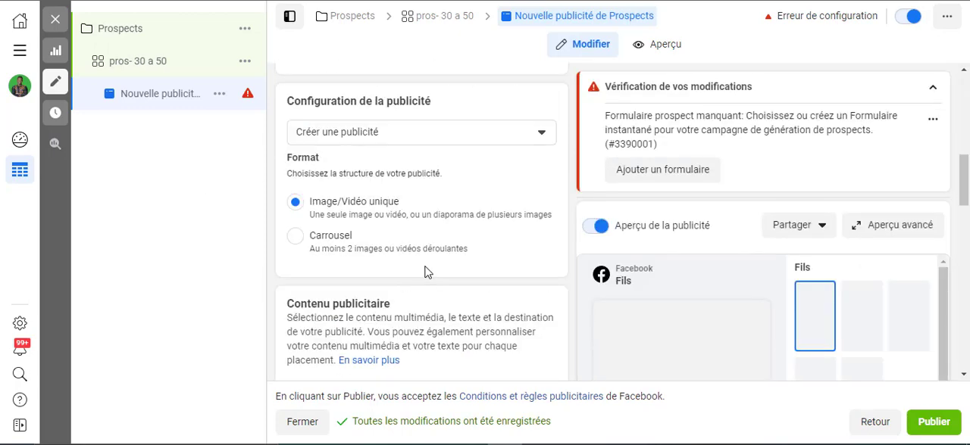
scroll(422, 270, down, 7)
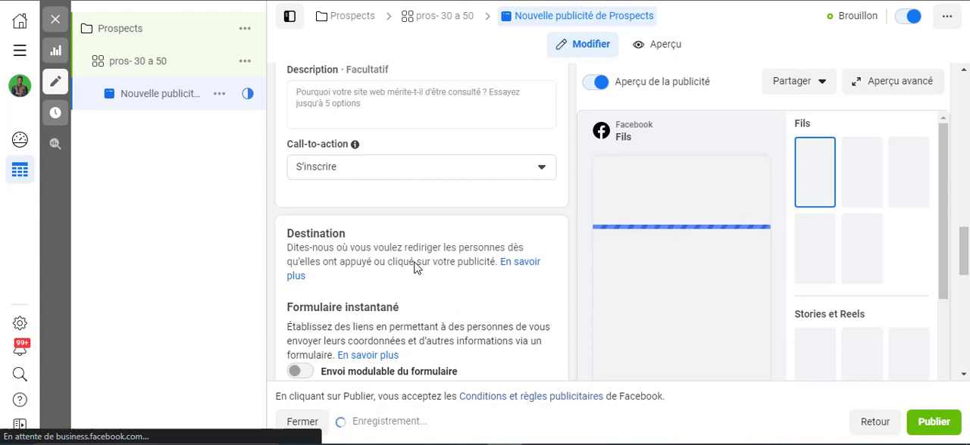
scroll(391, 56, down, 2)
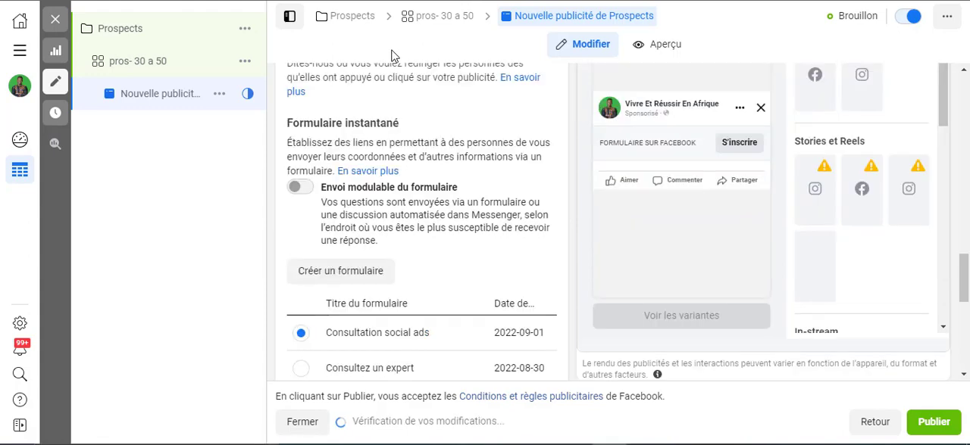
scroll(447, 225, up, 2)
scroll(447, 225, down, 6)
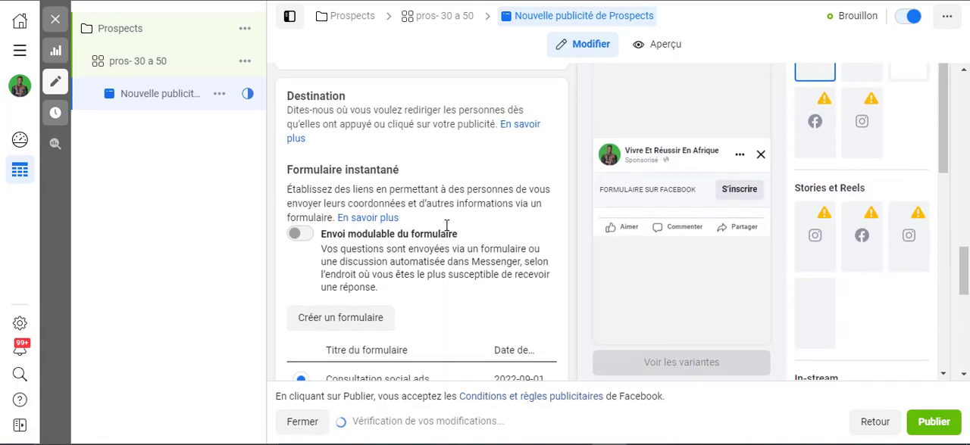
scroll(445, 223, up, 3)
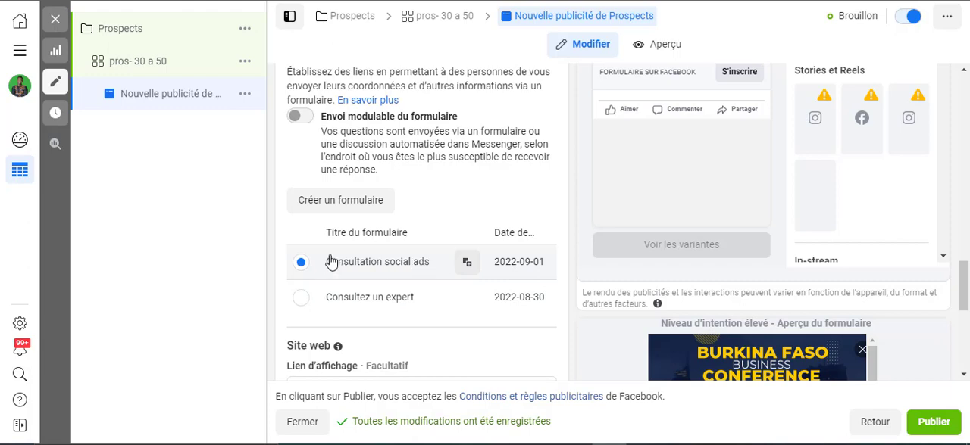
scroll(337, 219, up, 1)
scroll(454, 296, up, 4)
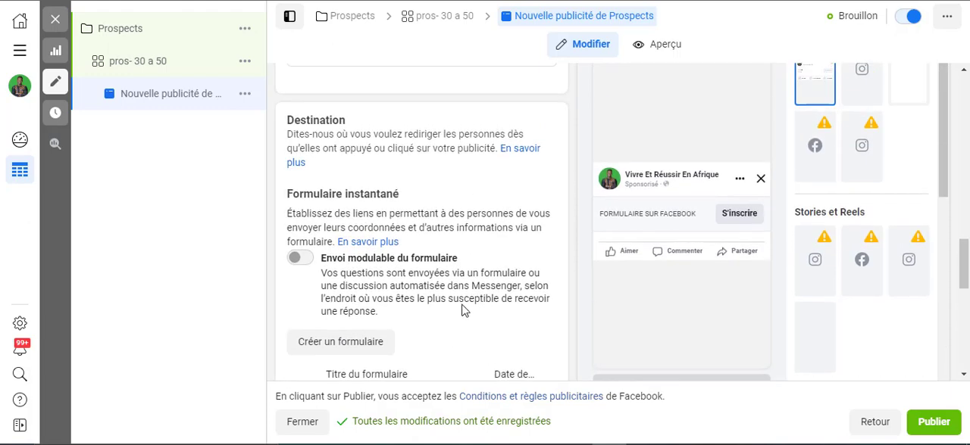
scroll(425, 284, down, 4)
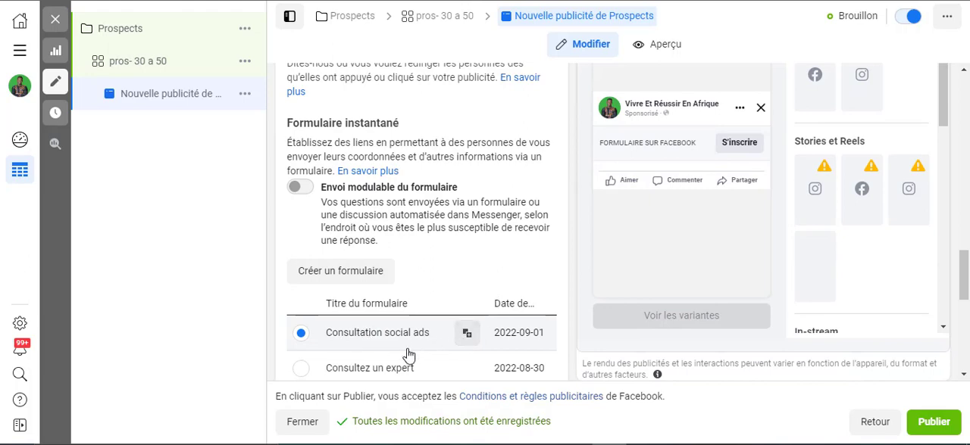
Add the Burkina Faso Business Conference image from the account images to the ad, keeping the original format for all placement groups
scroll(427, 243, up, 3)
scroll(428, 242, up, 4)
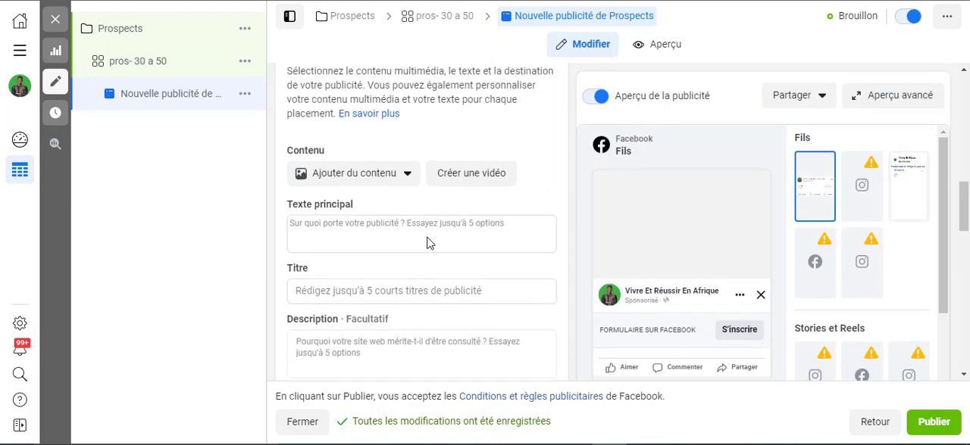
click(402, 239)
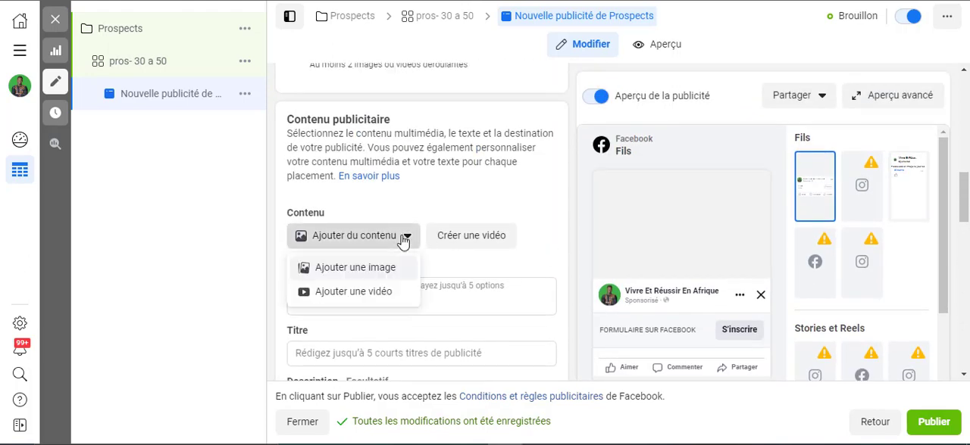
click(375, 273)
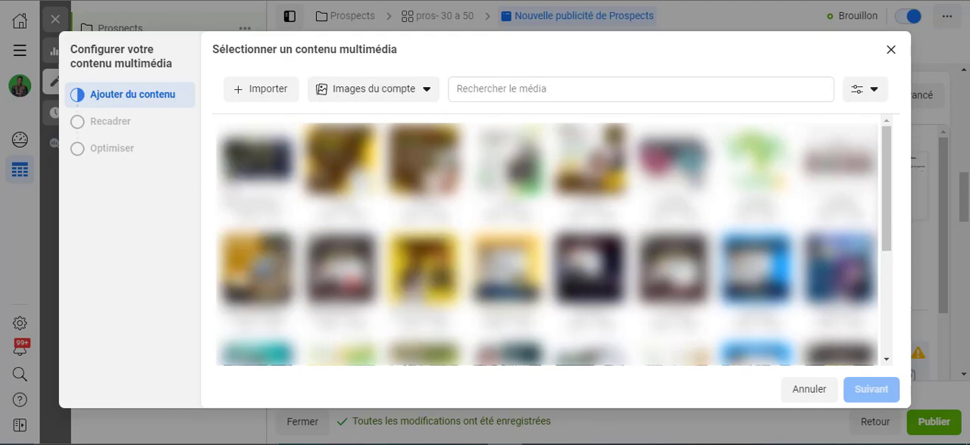
click(250, 175)
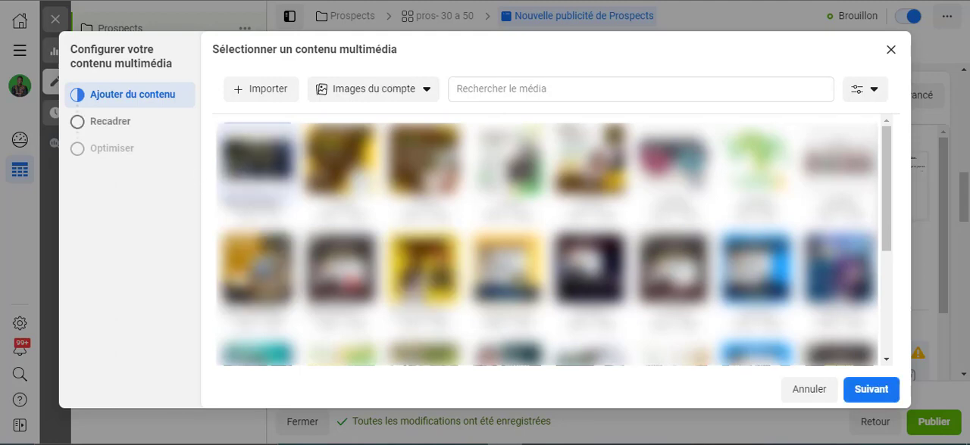
click(872, 393)
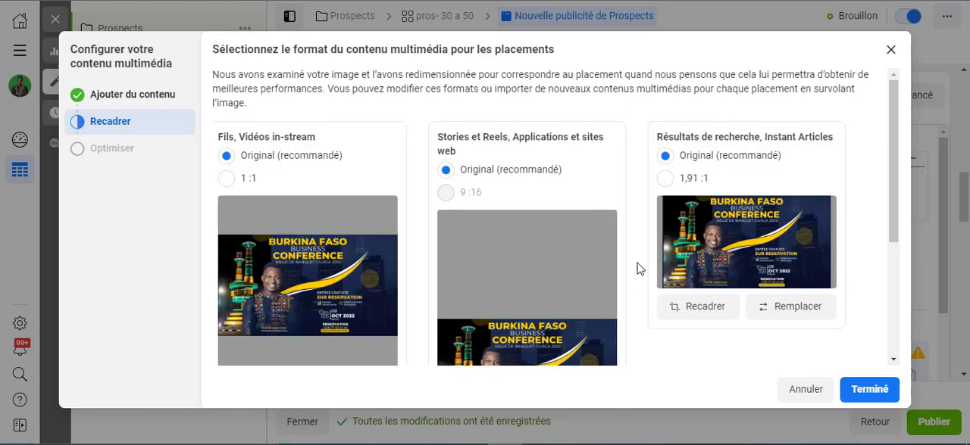
scroll(640, 269, down, 1)
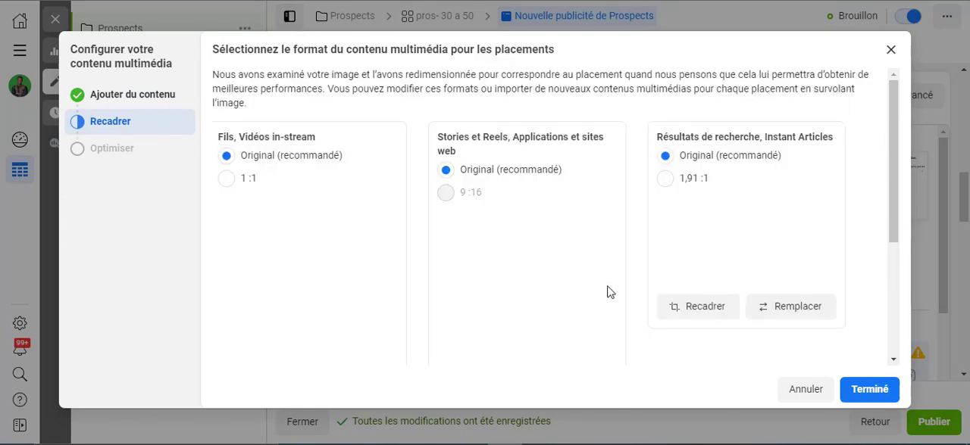
scroll(640, 269, down, 1)
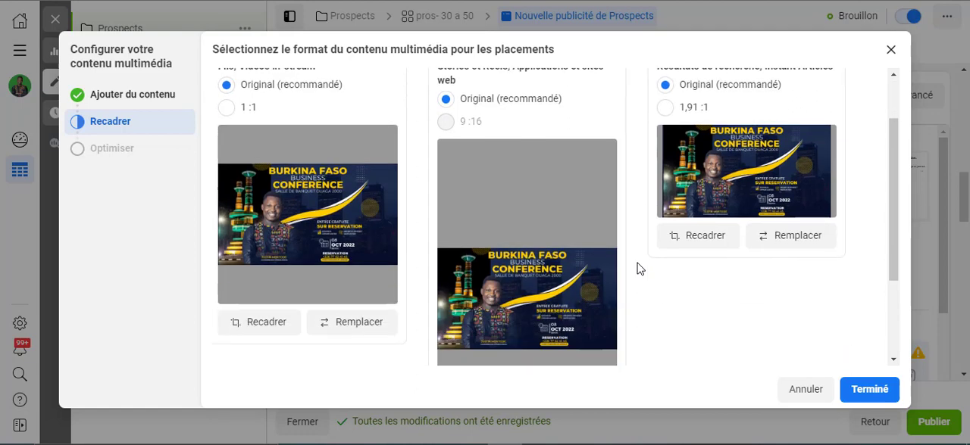
click(869, 391)
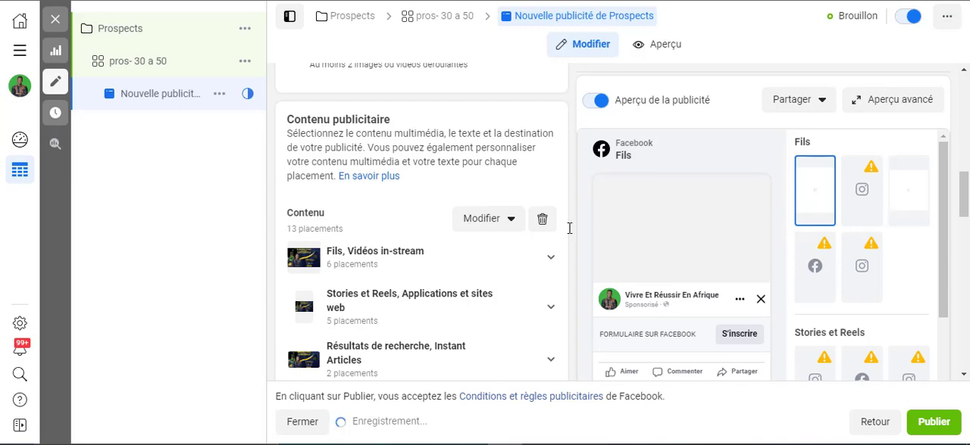
Examine the introduction and custom questions in the preview of the "Consultation social ads" form
scroll(571, 276, down, 10)
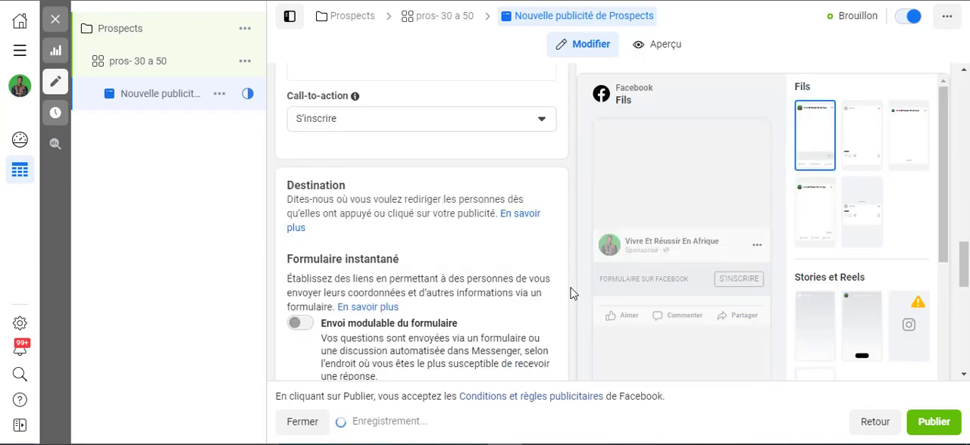
scroll(571, 294, down, 5)
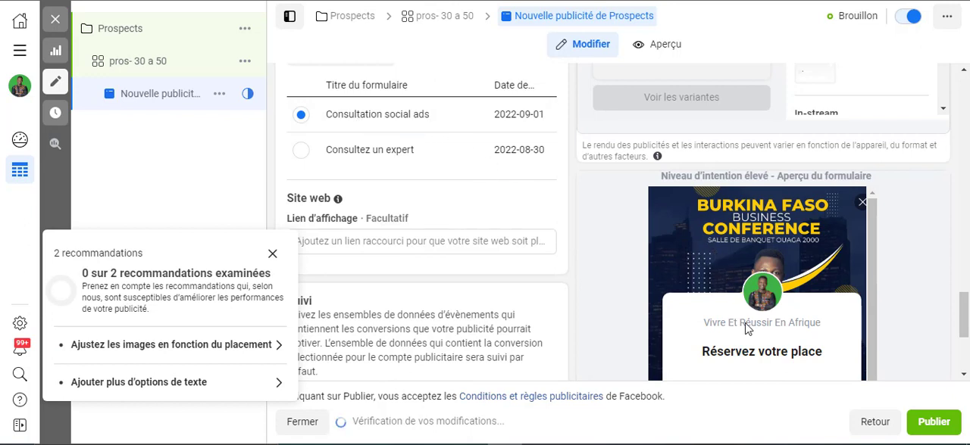
scroll(748, 312, down, 5)
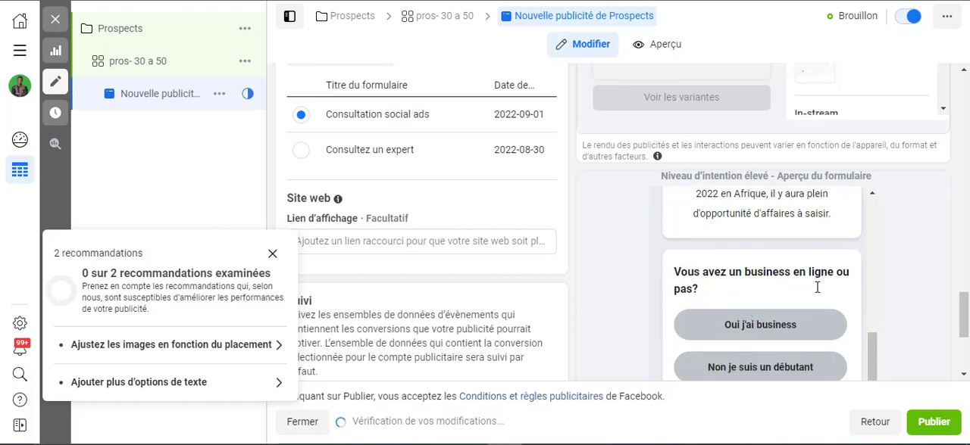
scroll(806, 182, down, 2)
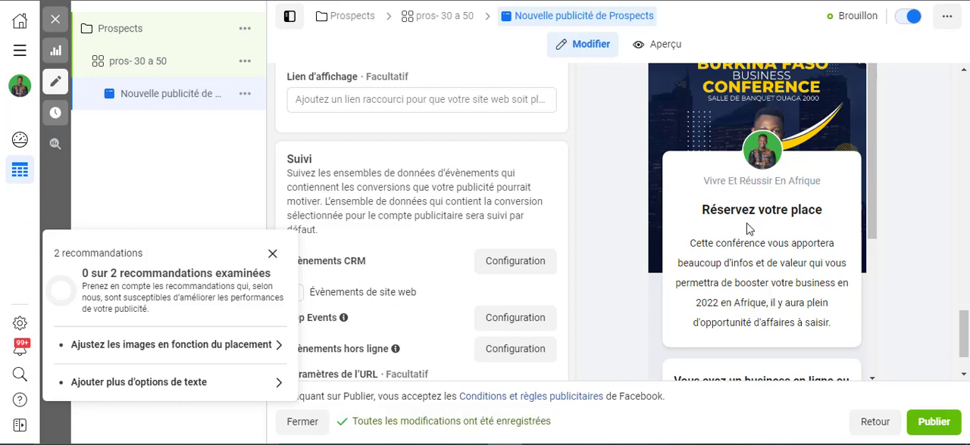
scroll(747, 228, down, 3)
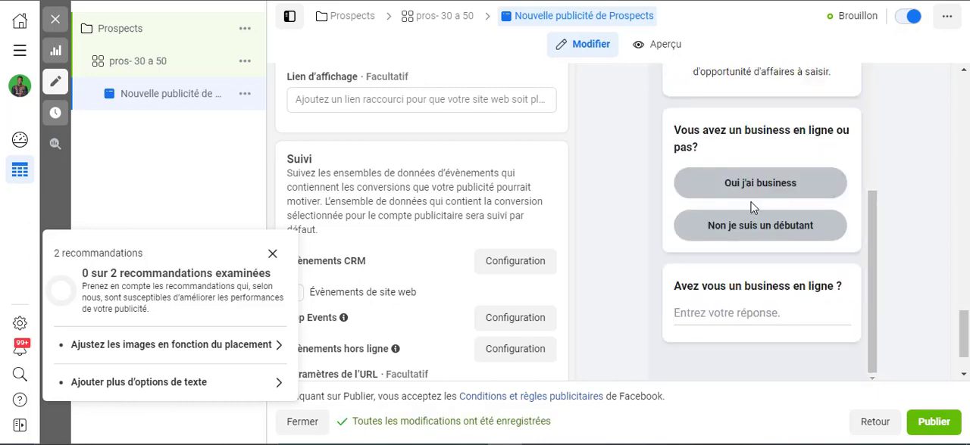
scroll(766, 225, up, 4)
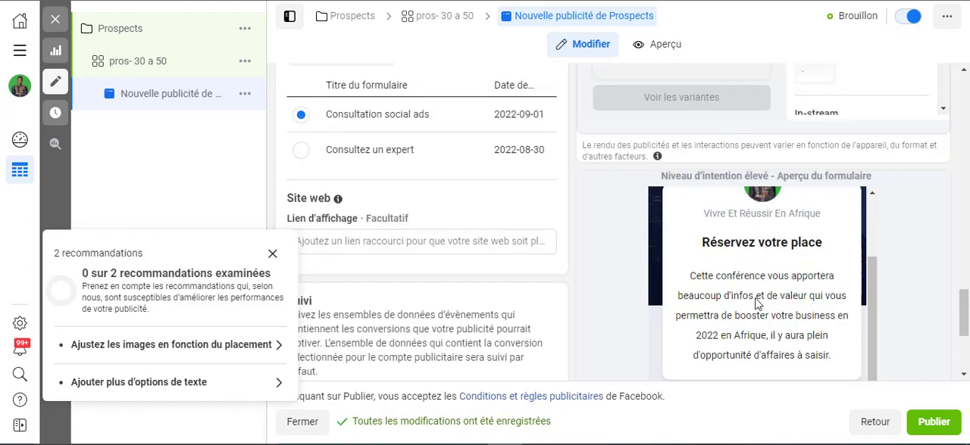
scroll(759, 281, down, 2)
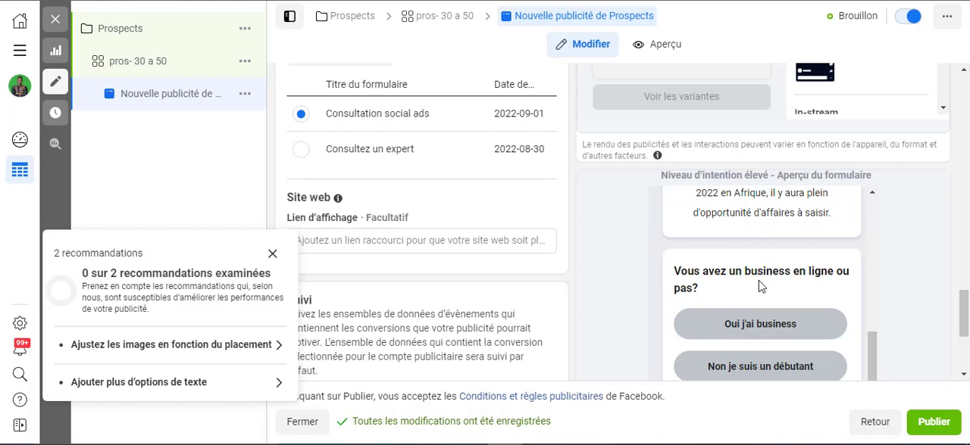
scroll(760, 281, down, 3)
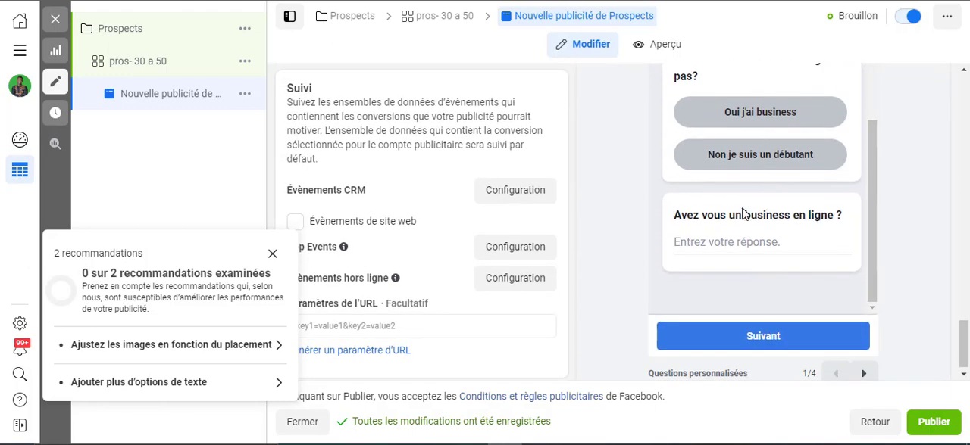
scroll(773, 239, down, 1)
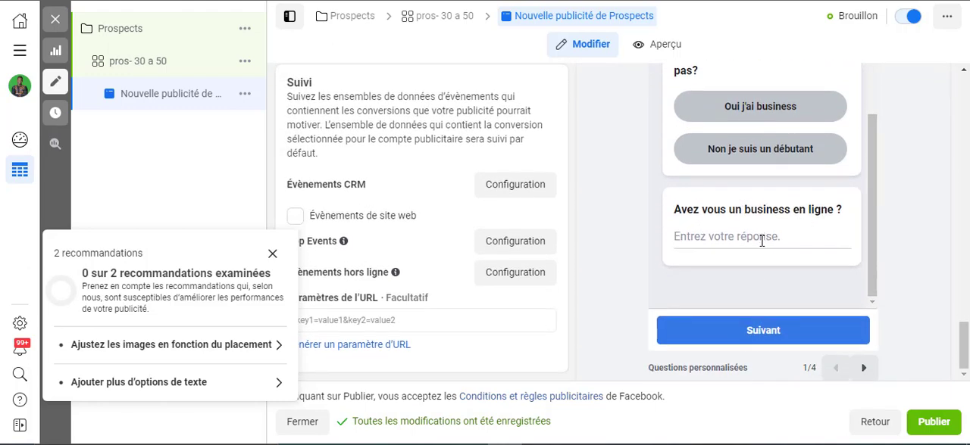
Page through the form preview's contact details, privacy review and closing message for prospects
click(864, 368)
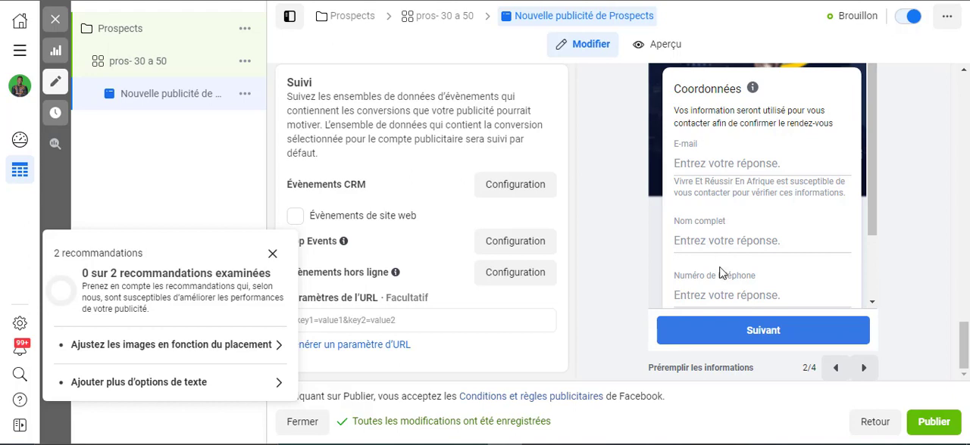
click(862, 371)
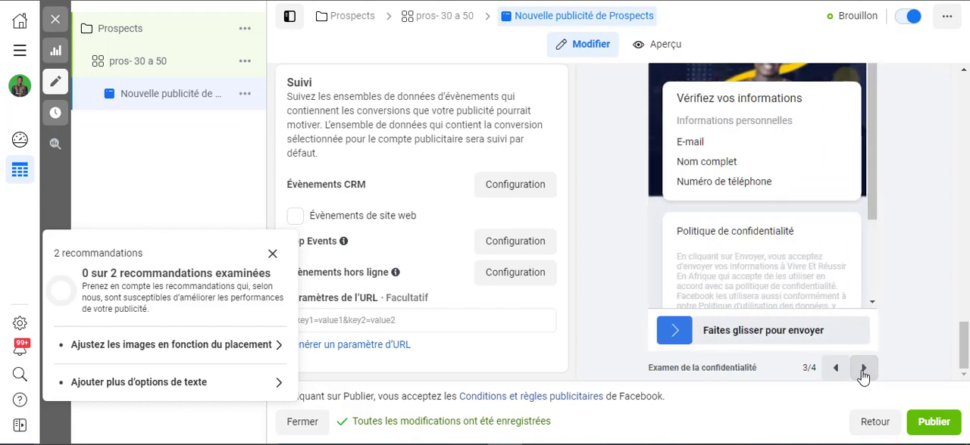
scroll(811, 198, down, 1)
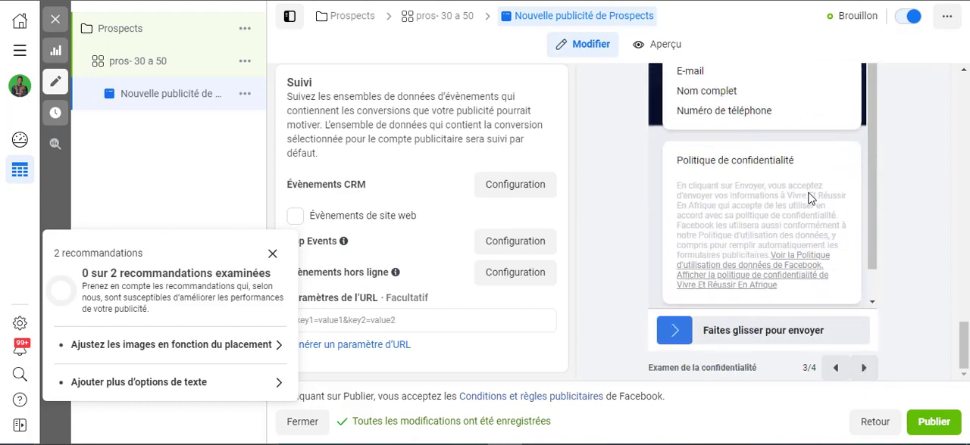
scroll(809, 196, up, 1)
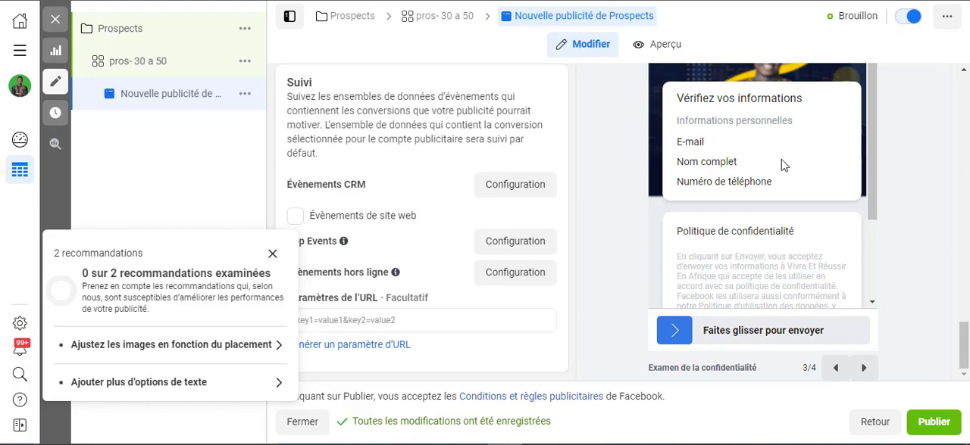
scroll(797, 244, down, 2)
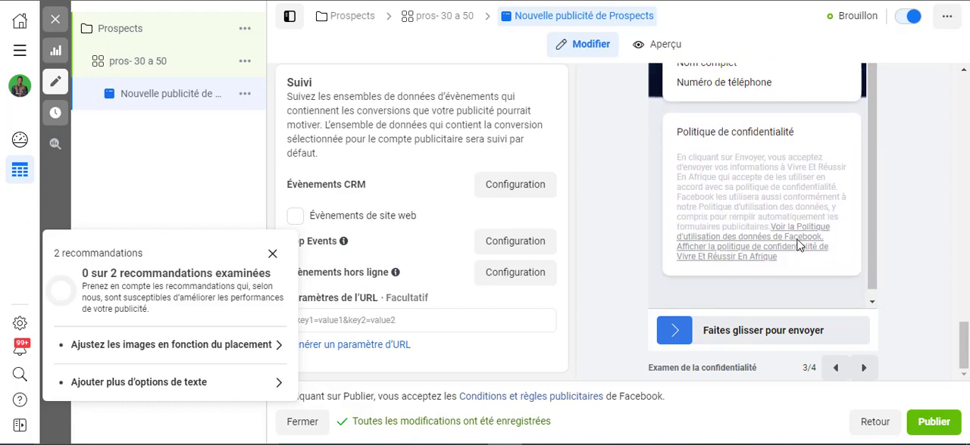
click(864, 369)
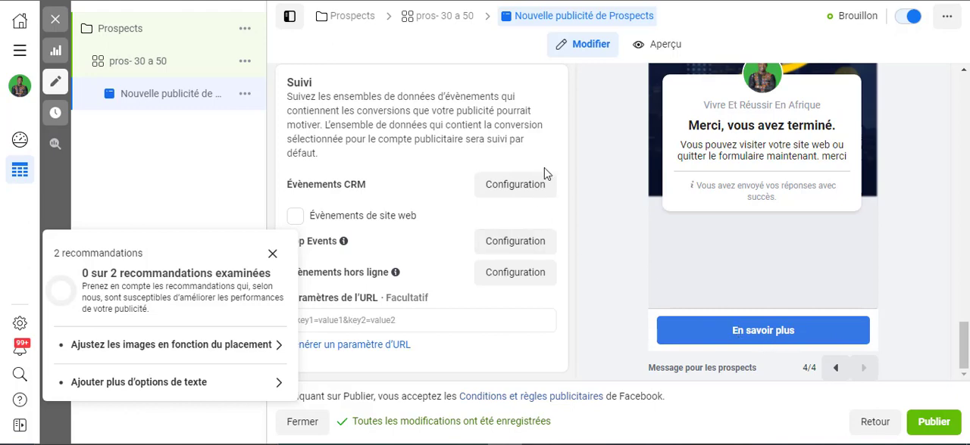
Close the new ad's editor without publishing, keeping the Prospects campaign's changes as a draft
scroll(766, 160, up, 3)
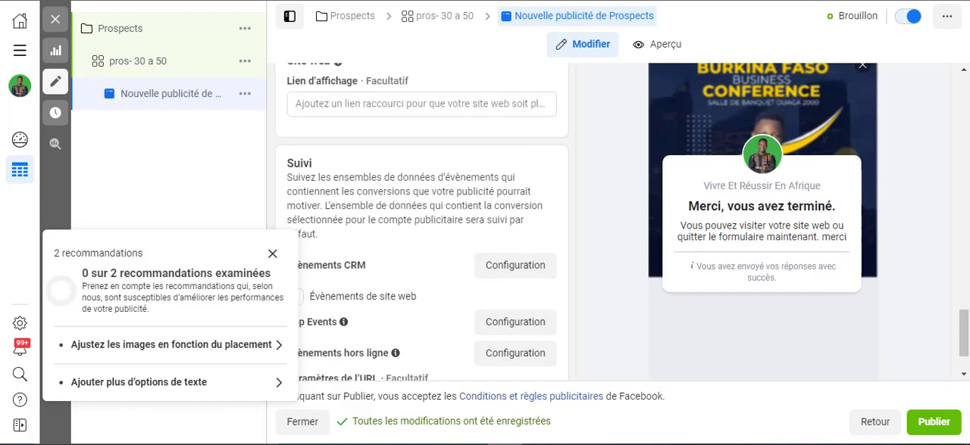
scroll(766, 160, down, 3)
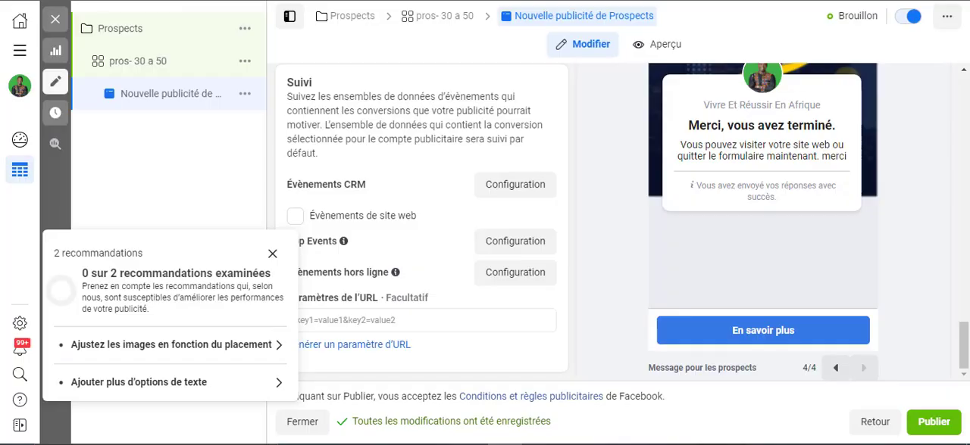
scroll(724, 192, up, 8)
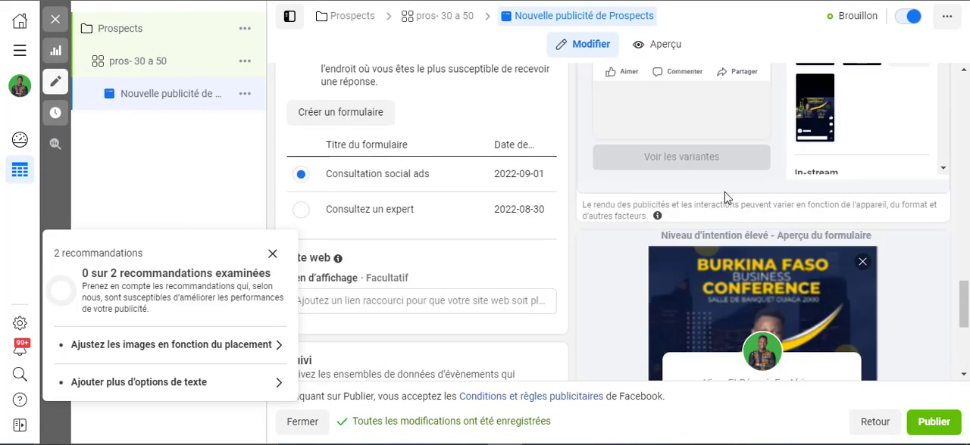
click(54, 29)
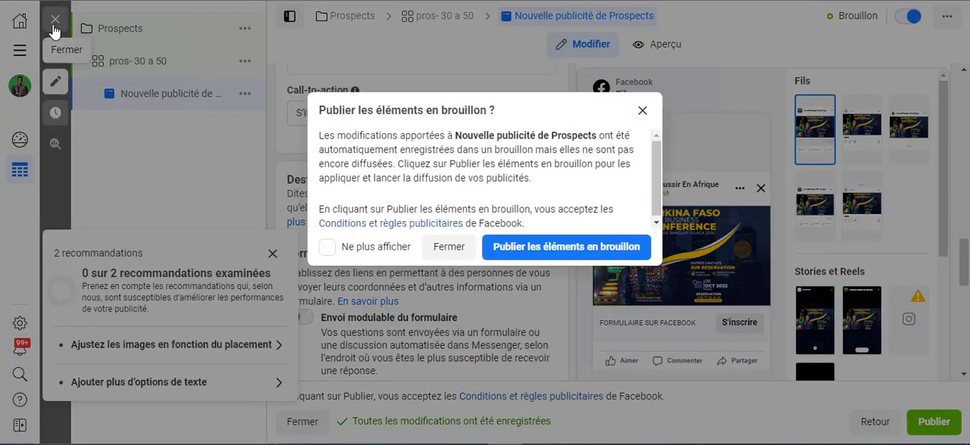
click(447, 248)
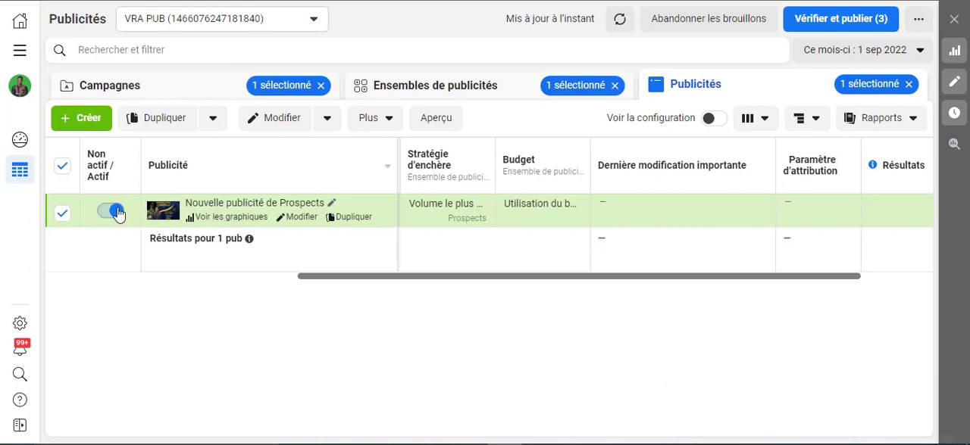
Clear the campaign, ad set and ad selections and show the account's full list of campaigns
click(321, 86)
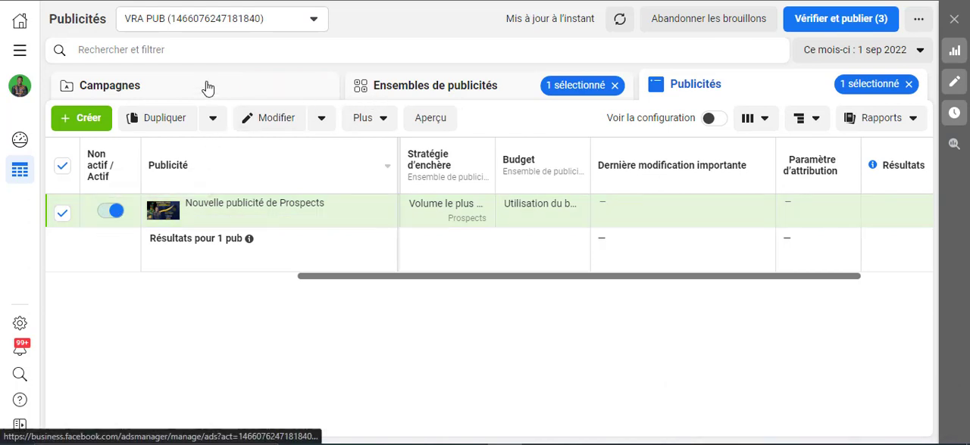
click(202, 88)
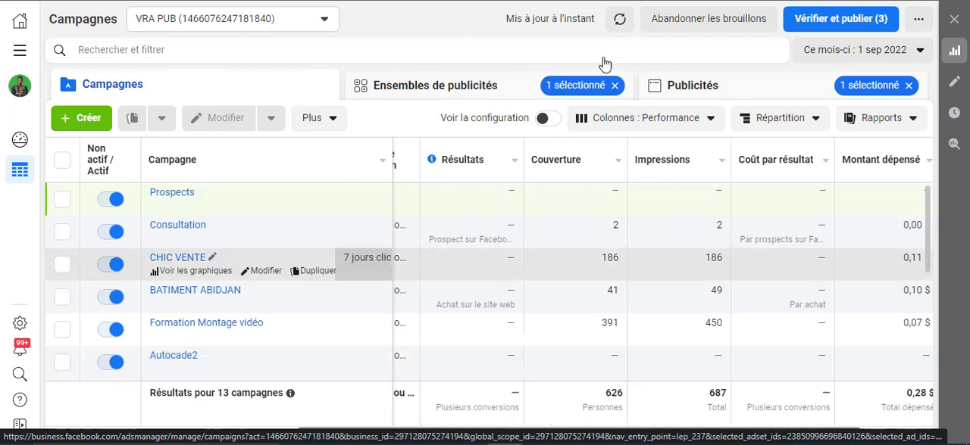
click(615, 87)
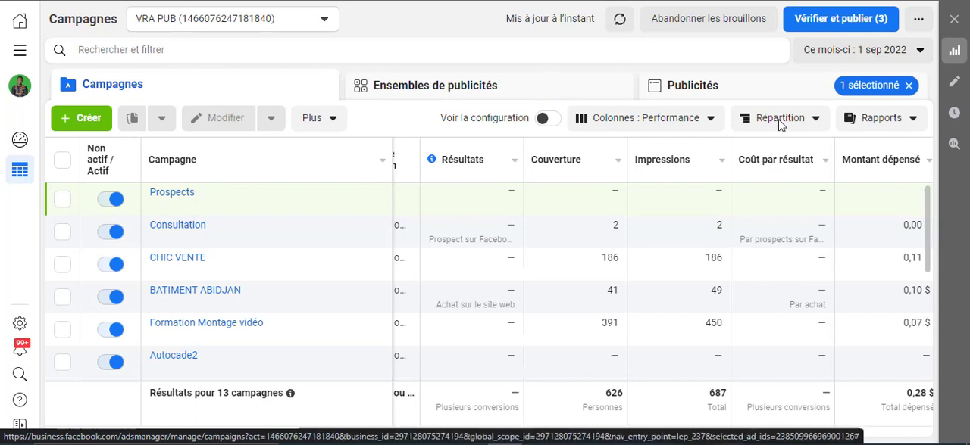
click(909, 86)
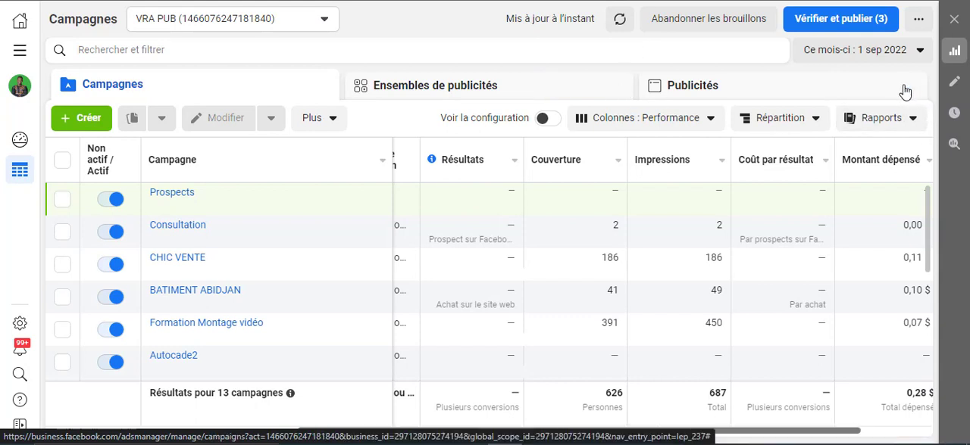